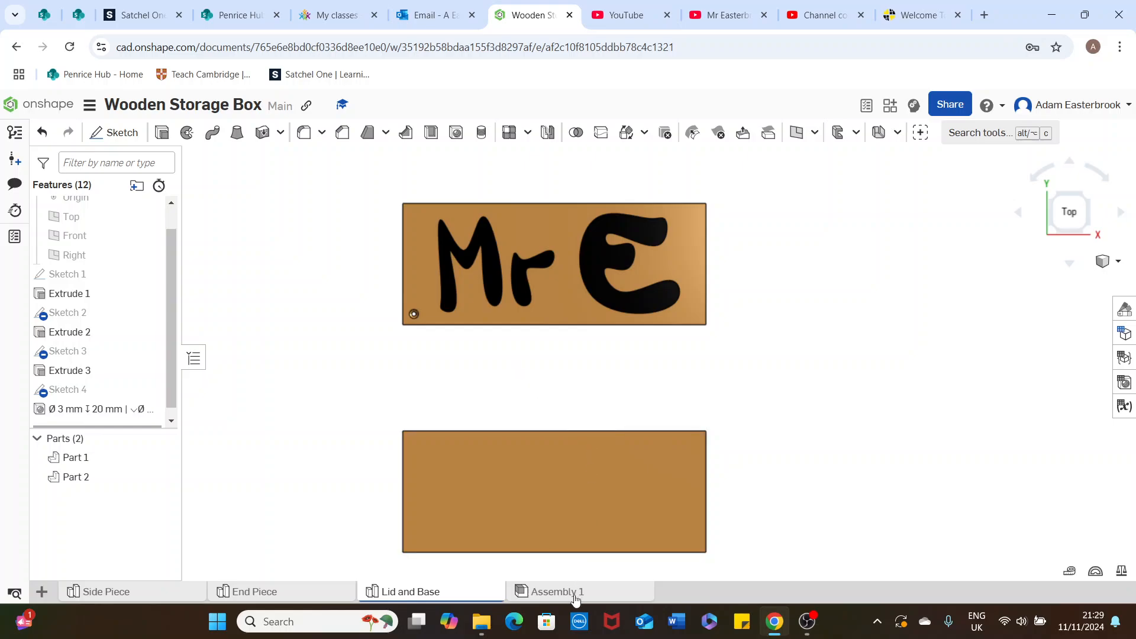
# Open Assembly 1 and insert two copies of the Side Piece, spaced apart and parallel to each other
pyautogui.moveTo(571, 599)
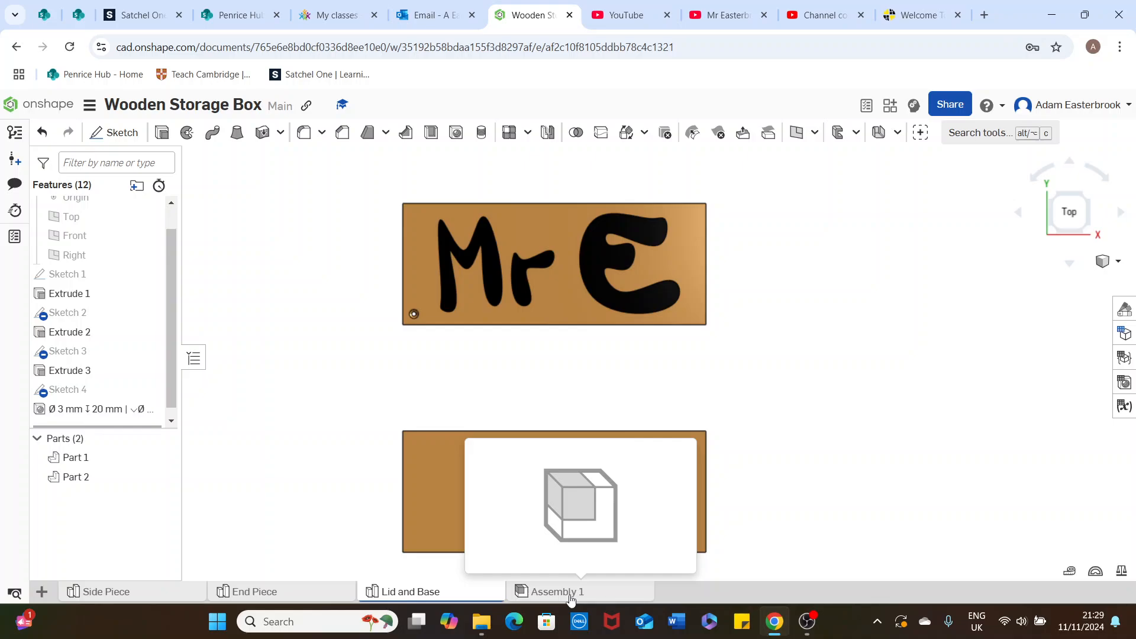
pyautogui.click(571, 593)
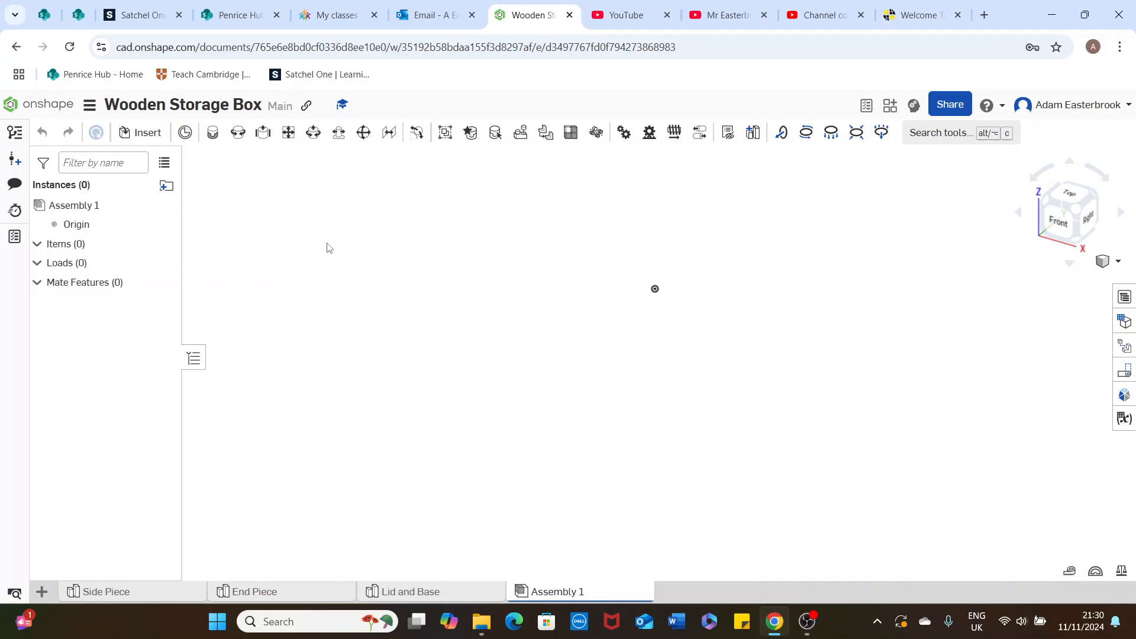
pyautogui.click(138, 134)
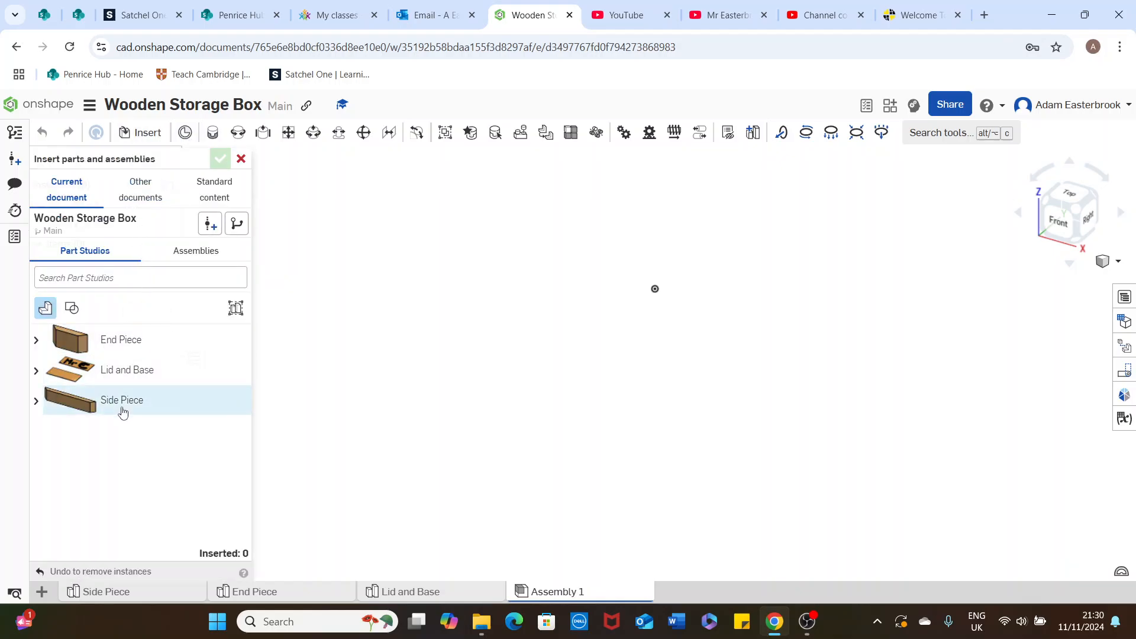
pyautogui.click(803, 416)
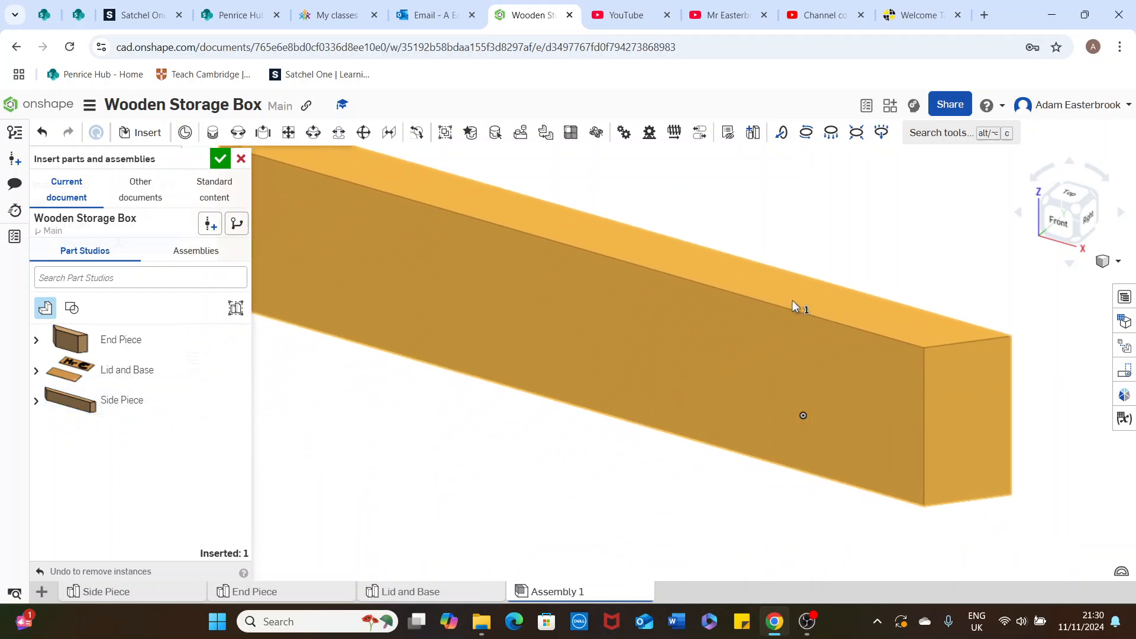
pyautogui.scroll(-5, 811, 304)
pyautogui.moveTo(811, 304)
pyautogui.mouseDown(button='middle')
pyautogui.moveTo(580, 322)
pyautogui.moveTo(572, 333)
pyautogui.mouseUp(button='middle')
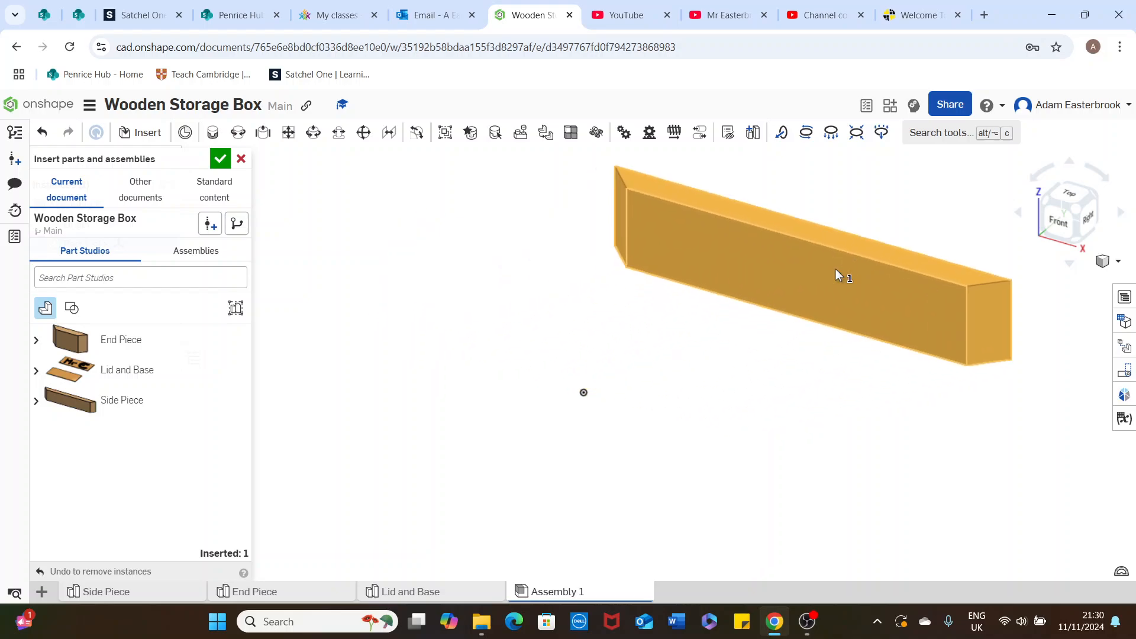
pyautogui.click(823, 264)
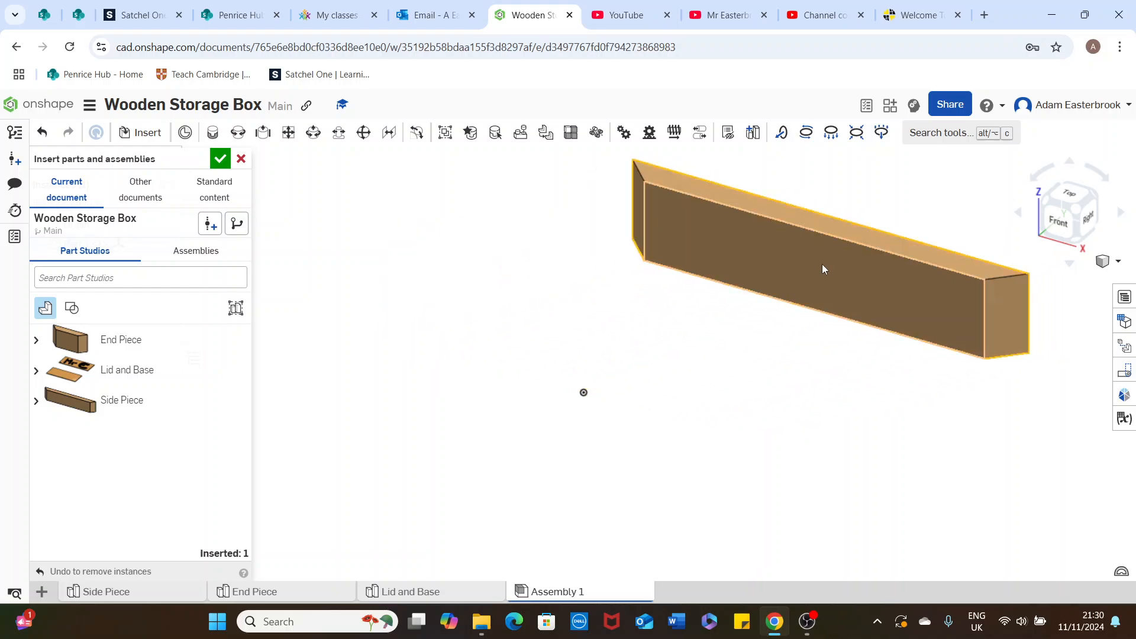
pyautogui.click(90, 412)
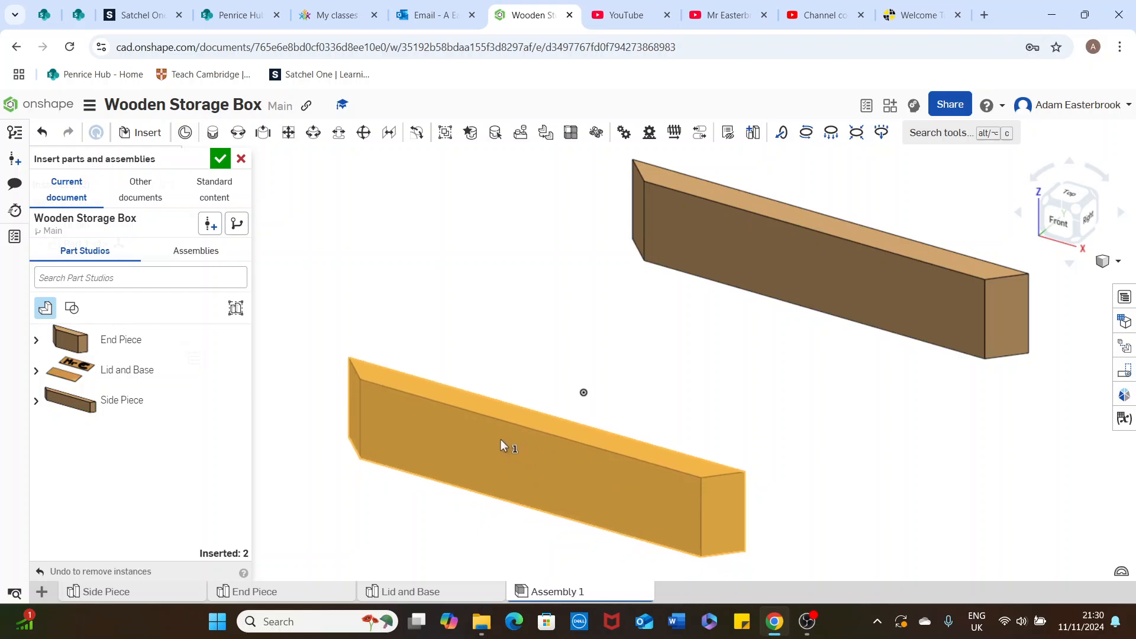
pyautogui.click(462, 438)
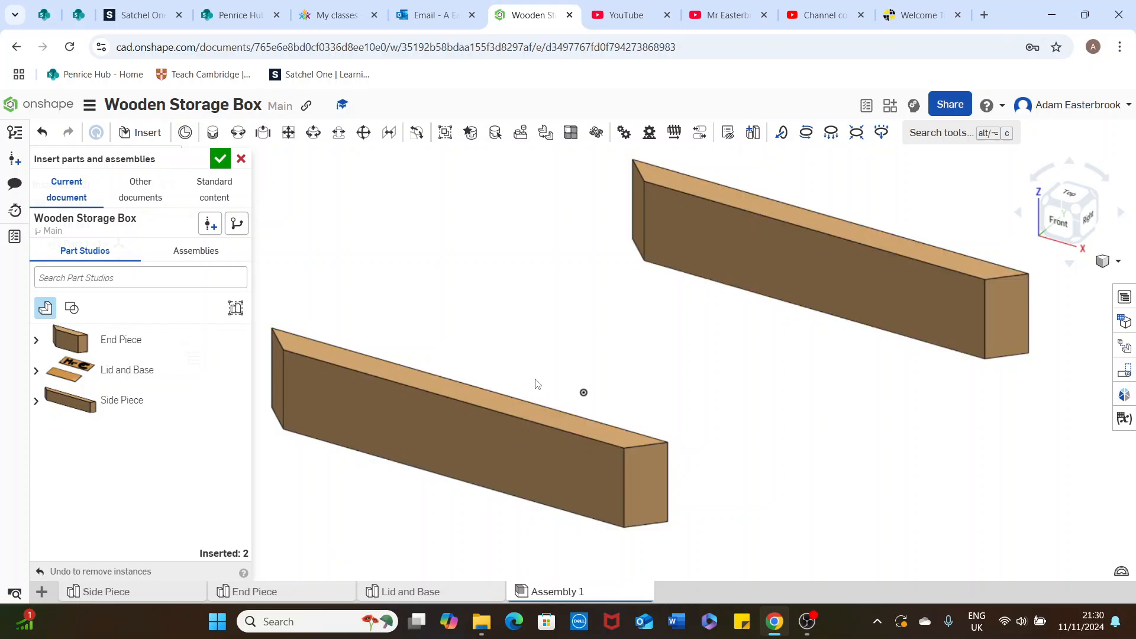
# Insert two copies of the End Piece, one near each end of the side pieces, and finish inserting parts
pyautogui.scroll(-2, 509, 337)
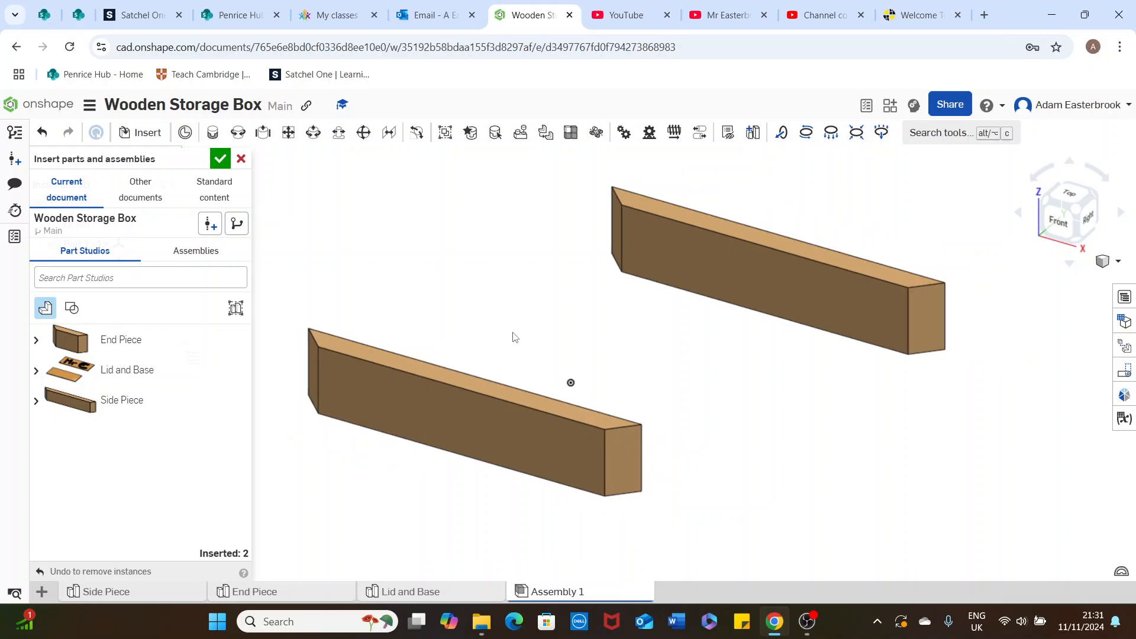
pyautogui.scroll(-1, 556, 310)
pyautogui.moveTo(564, 306); pyautogui.dragTo(606, 314, button='middle')
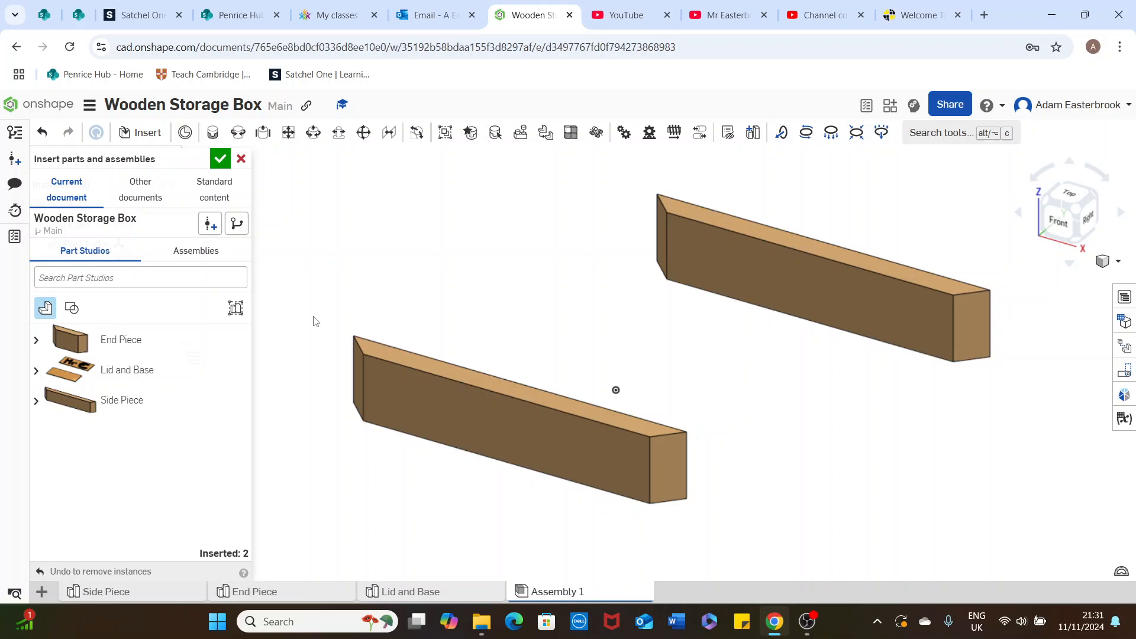
pyautogui.click(183, 342)
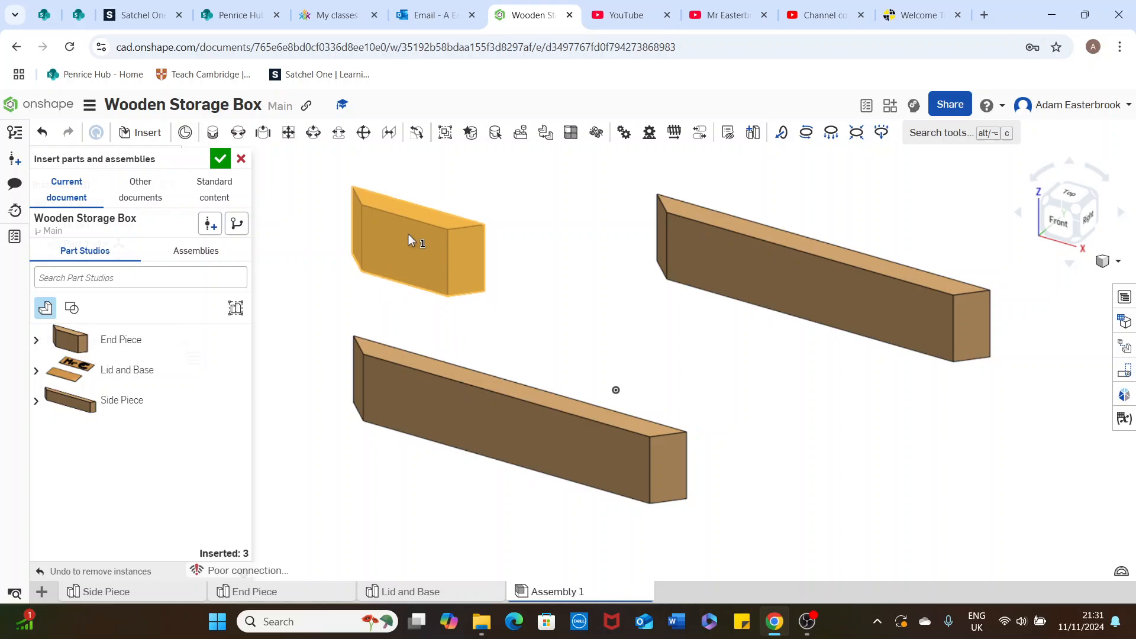
pyautogui.click(408, 233)
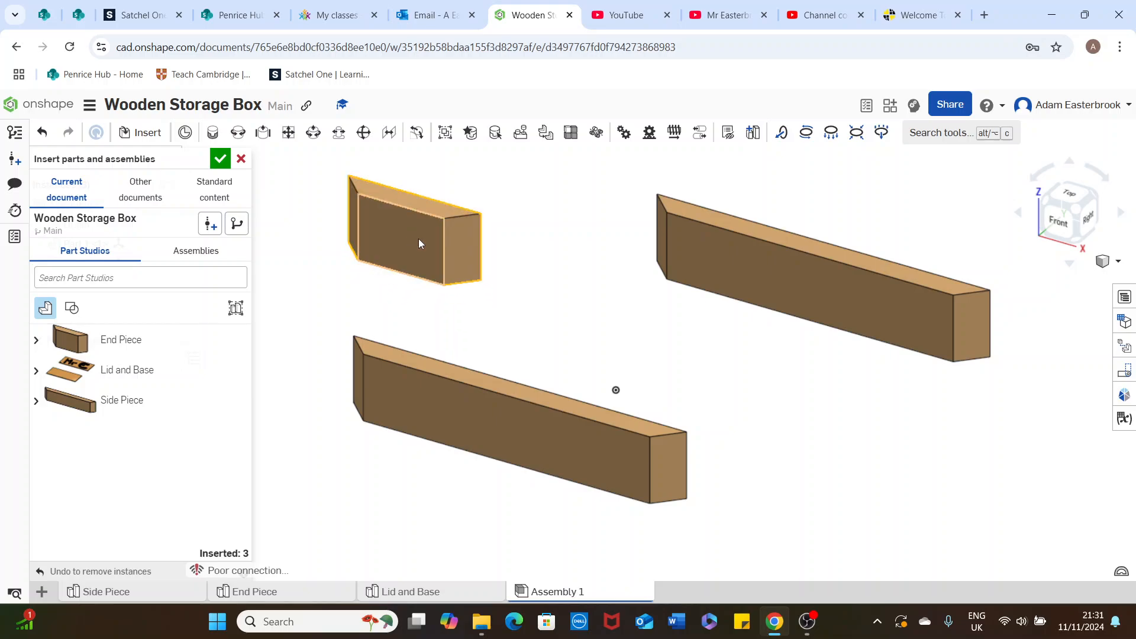
pyautogui.click(133, 349)
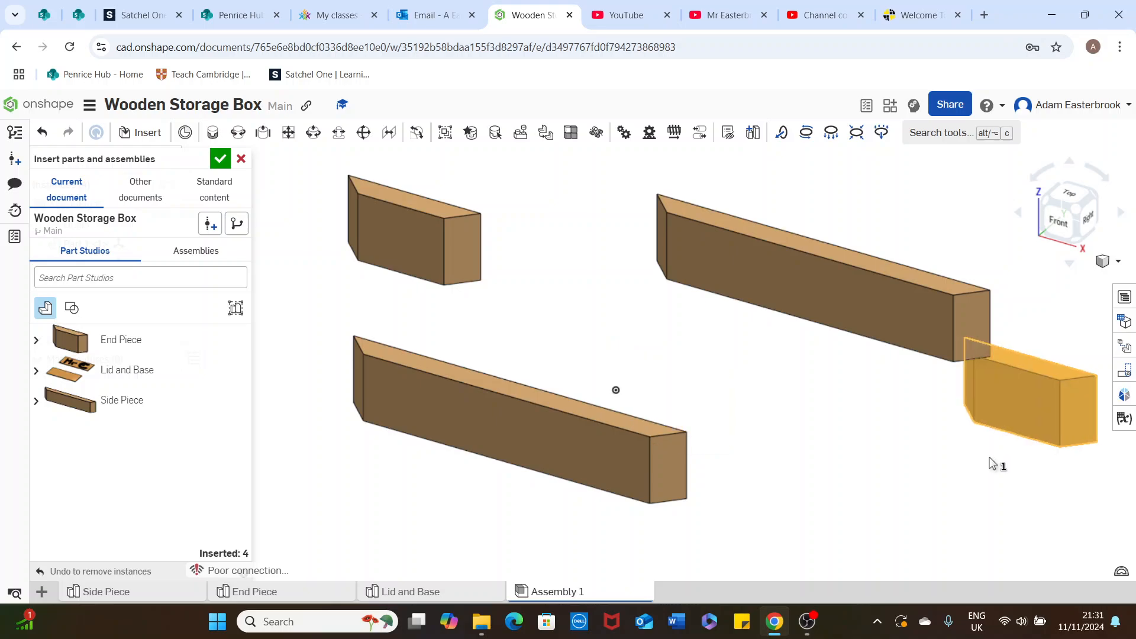
pyautogui.click(938, 456)
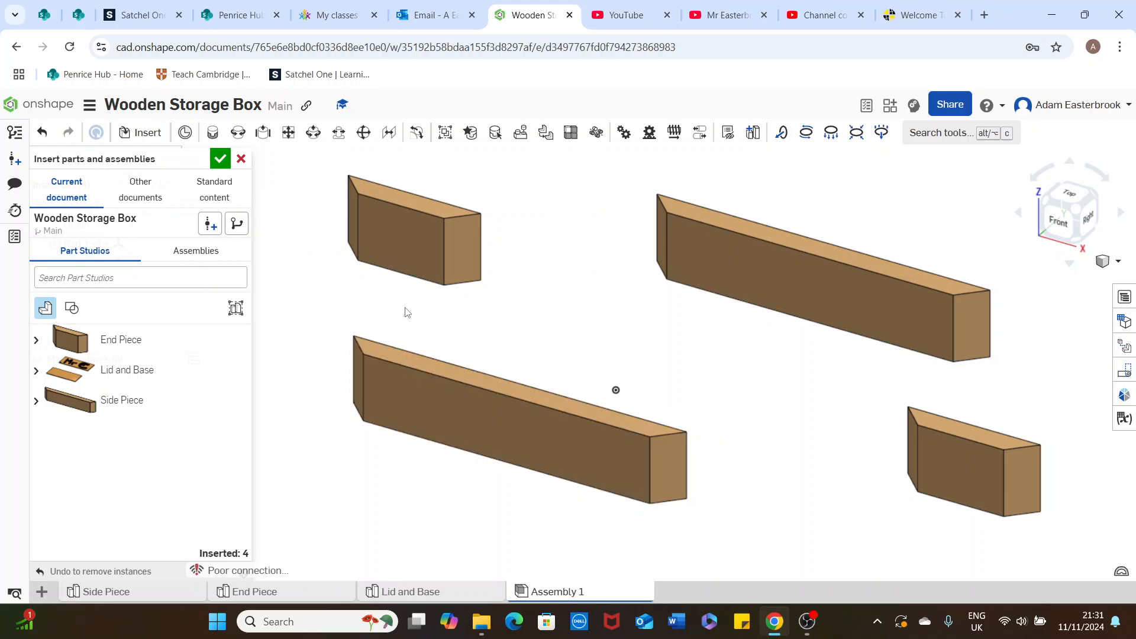
pyautogui.click(221, 160)
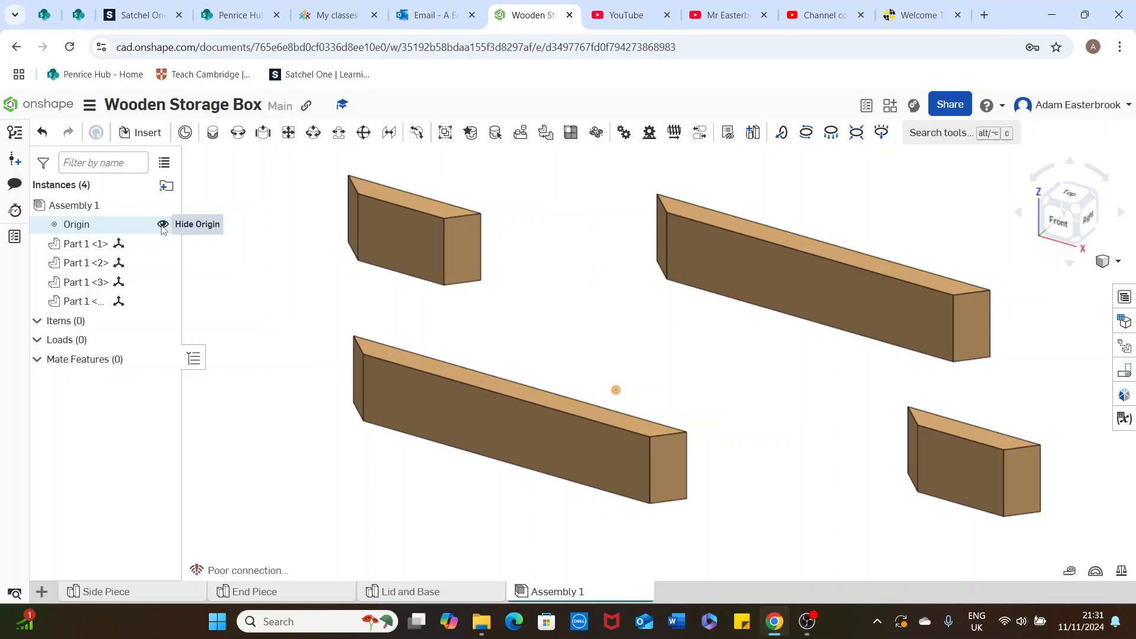
# Hide the assembly origin and flip the front side piece 180 degrees about its long axis
pyautogui.click(163, 225)
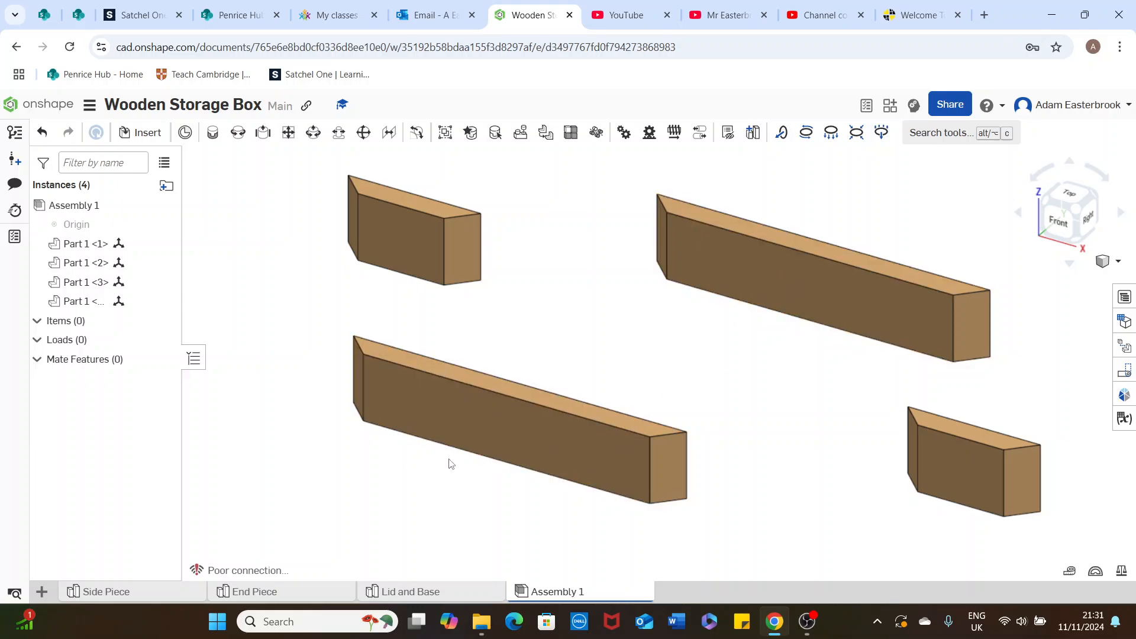
pyautogui.click(505, 415)
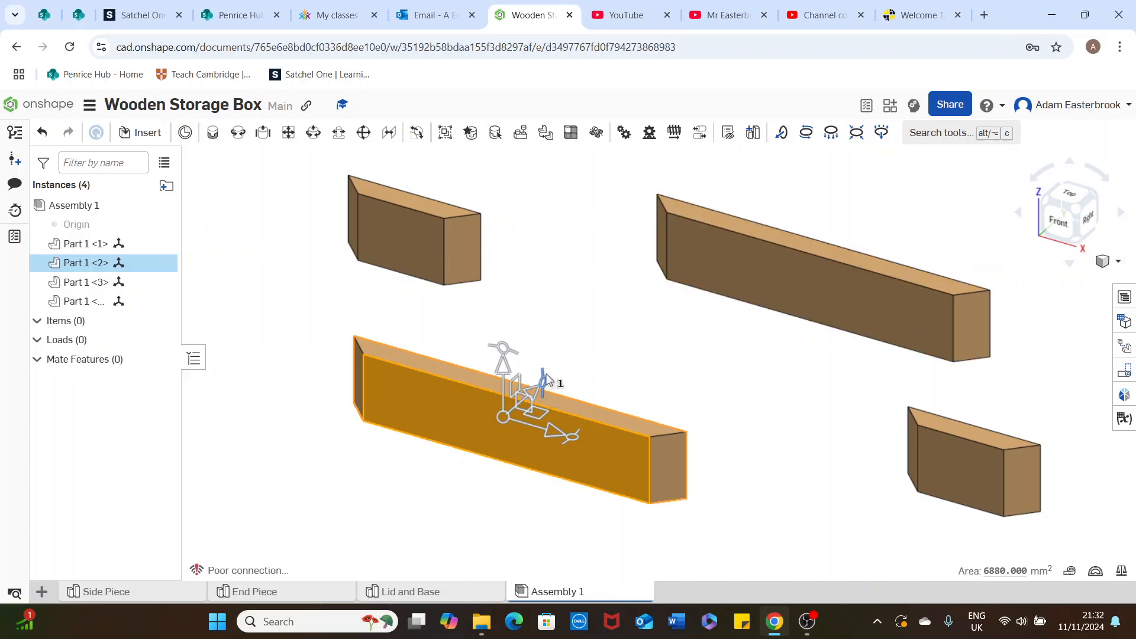
pyautogui.moveTo(547, 380); pyautogui.dragTo(483, 441)
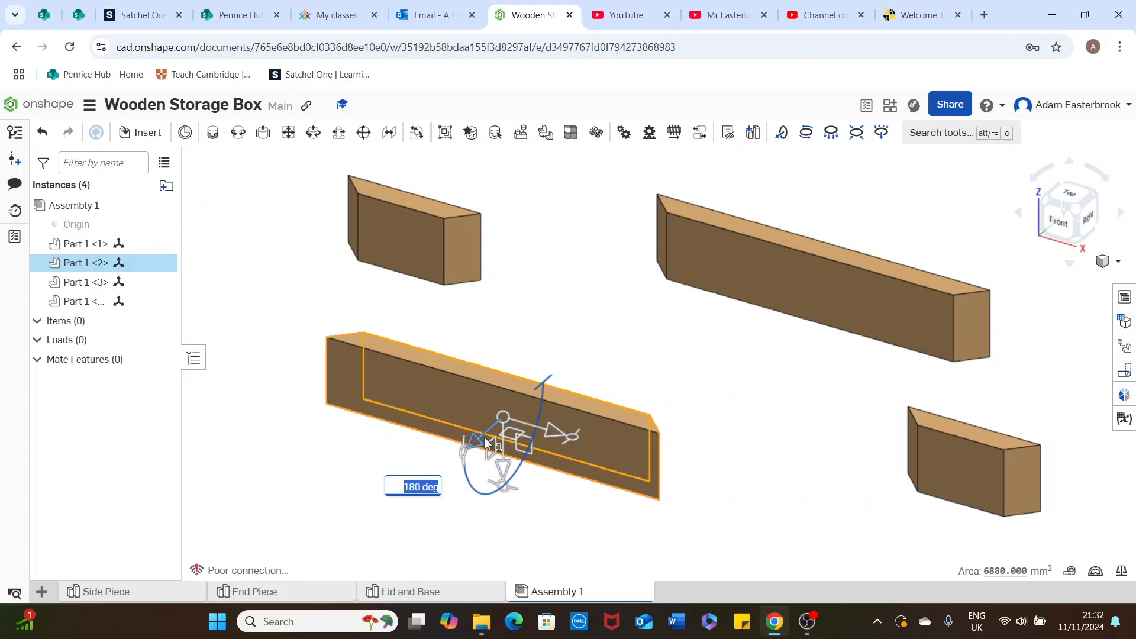
pyautogui.click(597, 290)
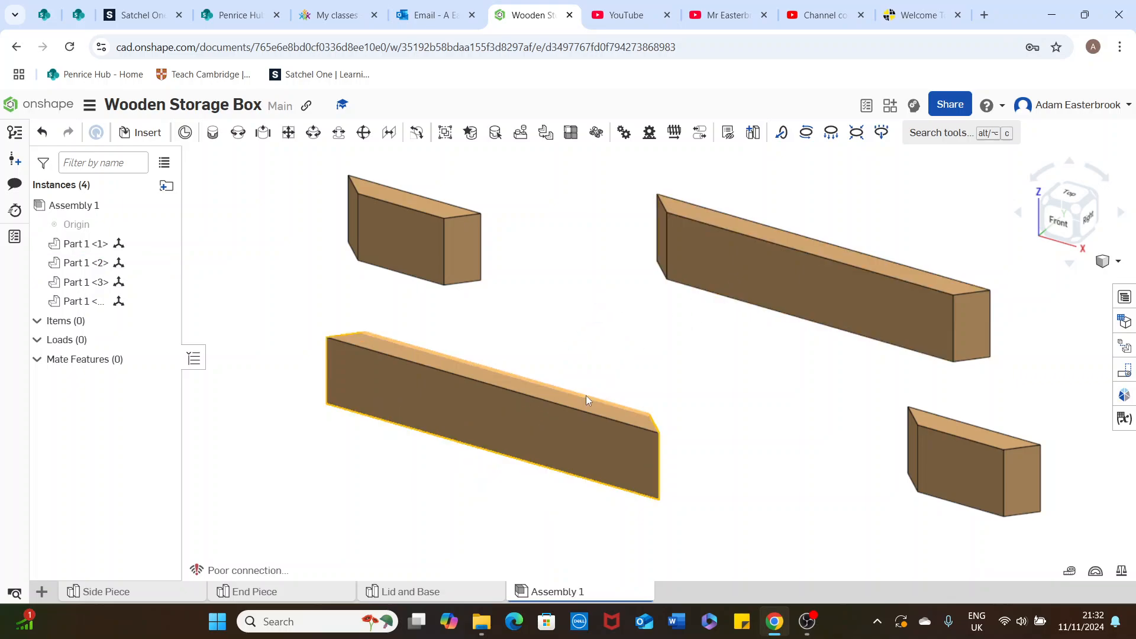
# Rotate the front end piece 90 degrees about its vertical axis and tilt it 15 degrees
pyautogui.click(962, 460)
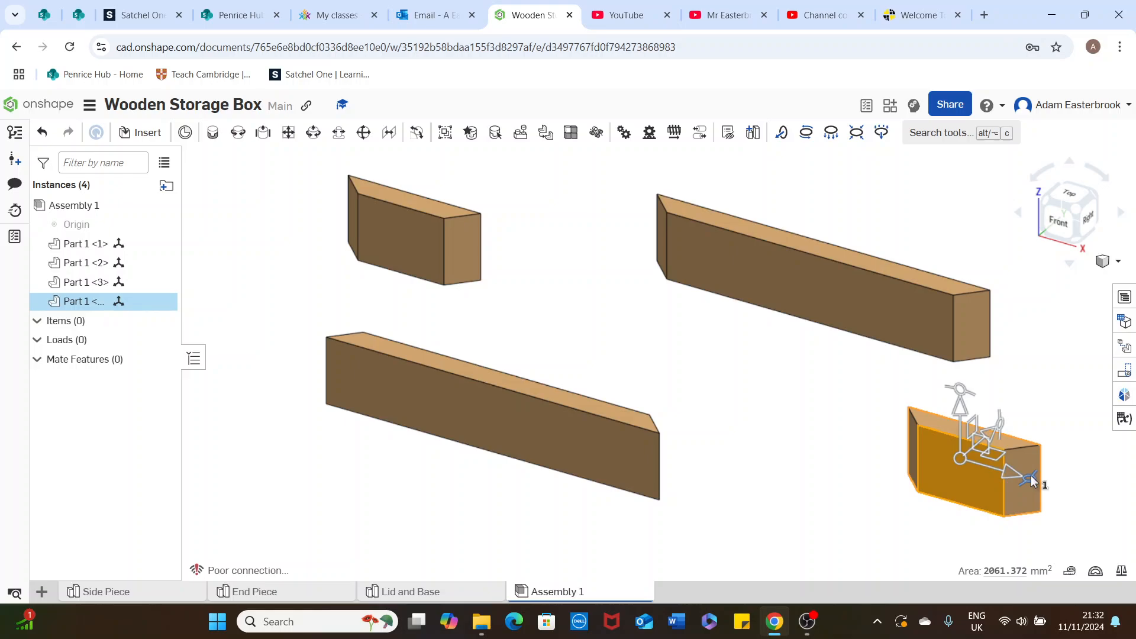
pyautogui.moveTo(1031, 477); pyautogui.dragTo(928, 501)
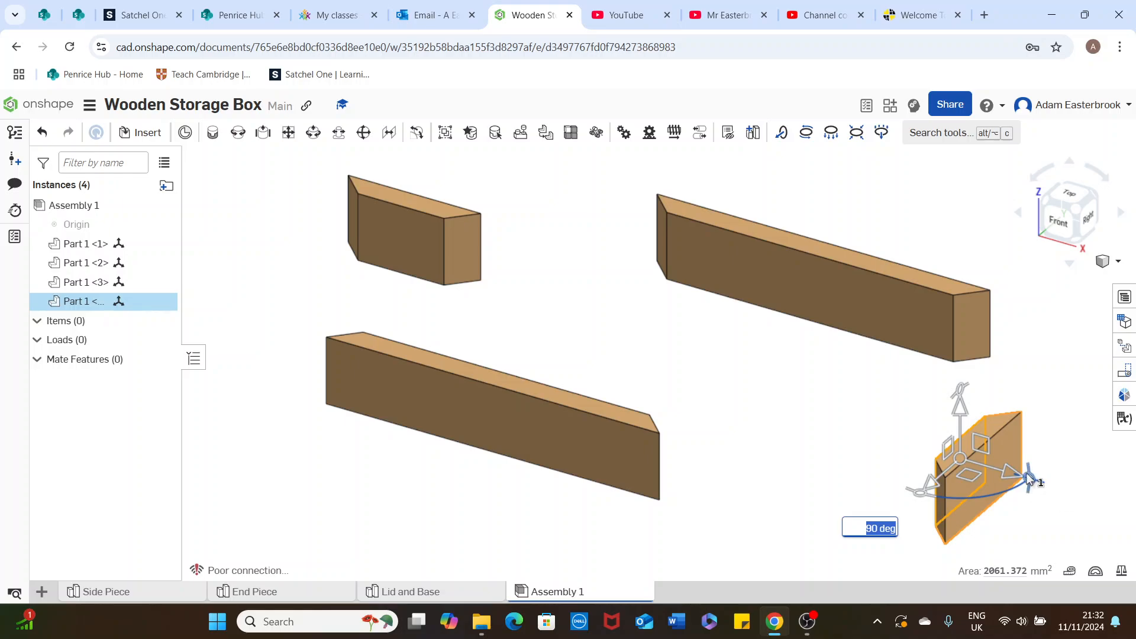
pyautogui.moveTo(1030, 477); pyautogui.dragTo(975, 460)
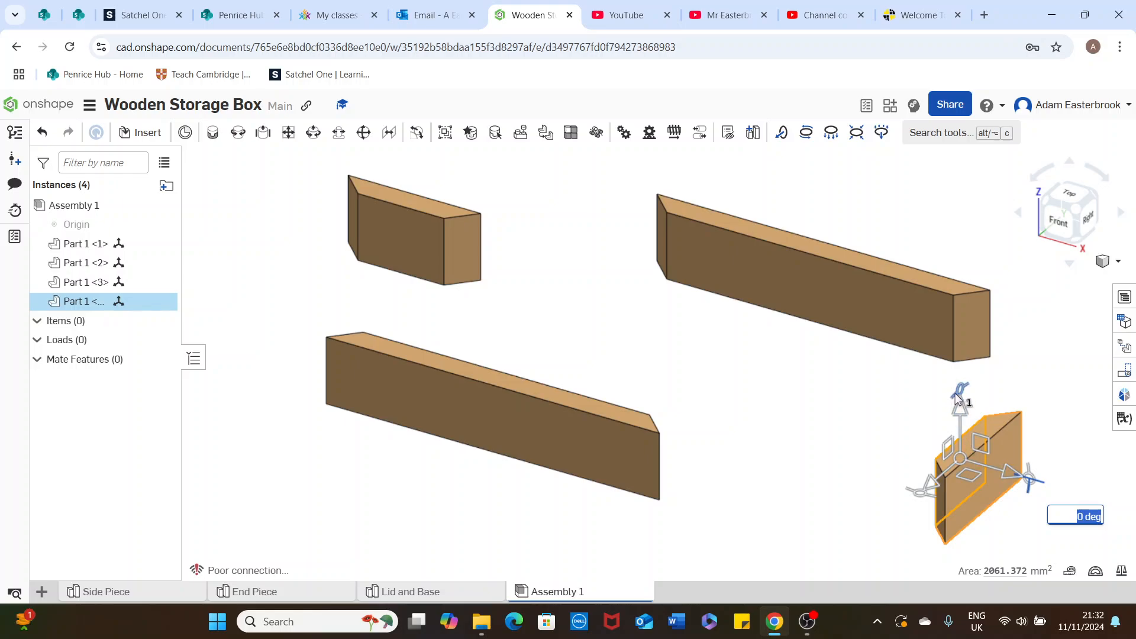
pyautogui.moveTo(959, 399)
pyautogui.mouseDown()
pyautogui.moveTo(950, 515)
pyautogui.moveTo(1006, 503)
pyautogui.moveTo(1009, 488)
pyautogui.moveTo(943, 487)
pyautogui.moveTo(963, 393)
pyautogui.mouseUp()
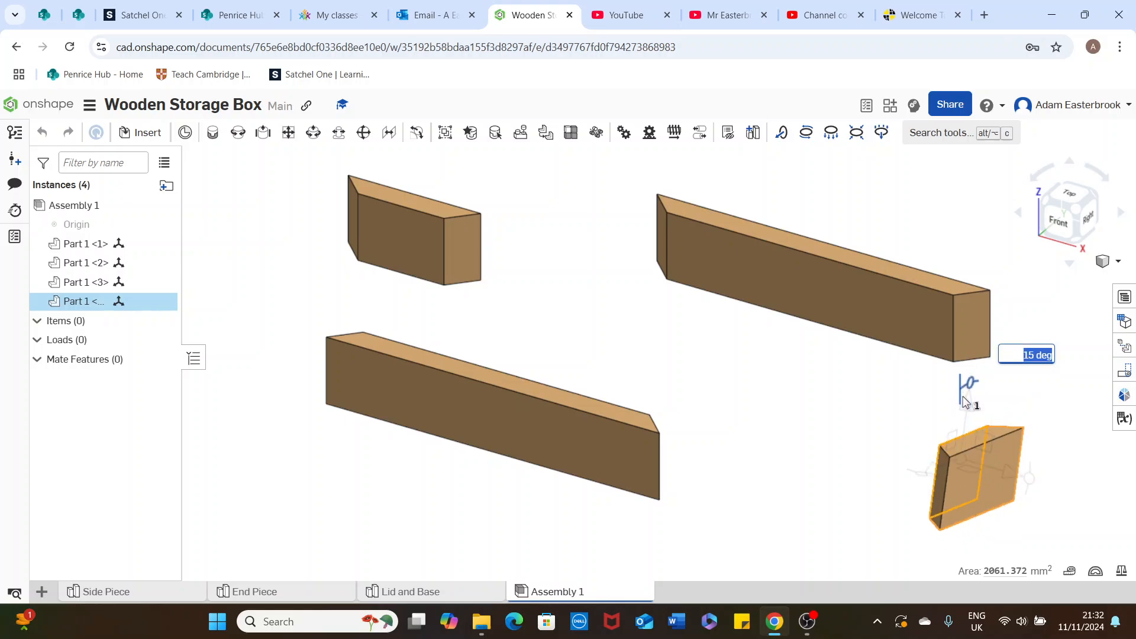
# Reposition the rotated front end piece by moving it about 32 mm sideways, 43 mm upward and 85 mm toward the front
pyautogui.moveTo(1012, 476); pyautogui.dragTo(1009, 505)
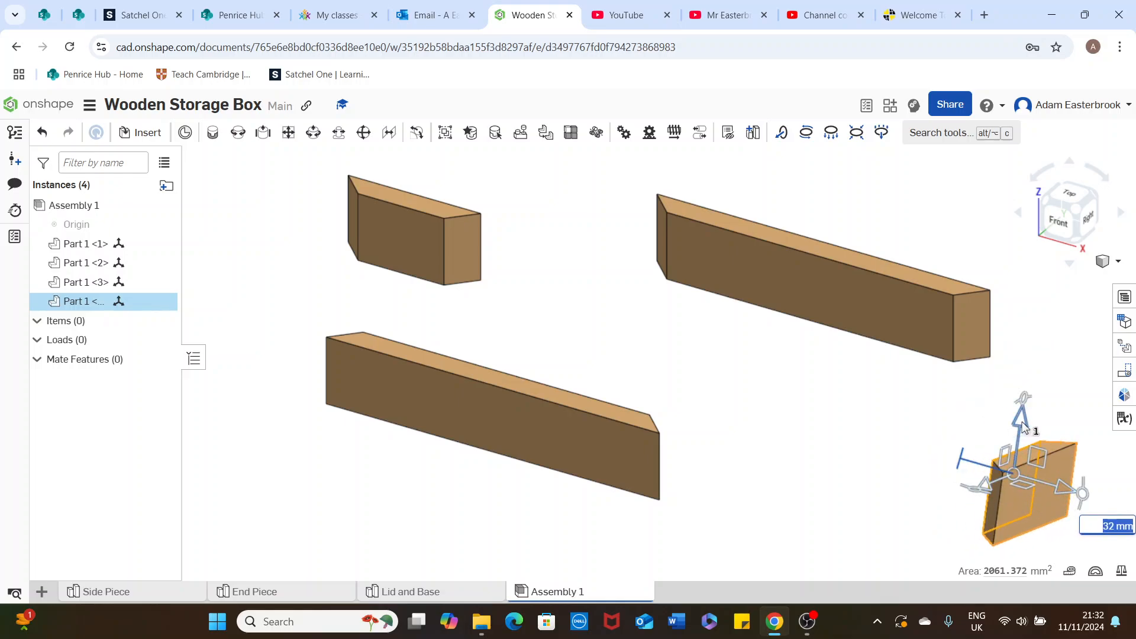
pyautogui.moveTo(1020, 421); pyautogui.dragTo(1033, 348)
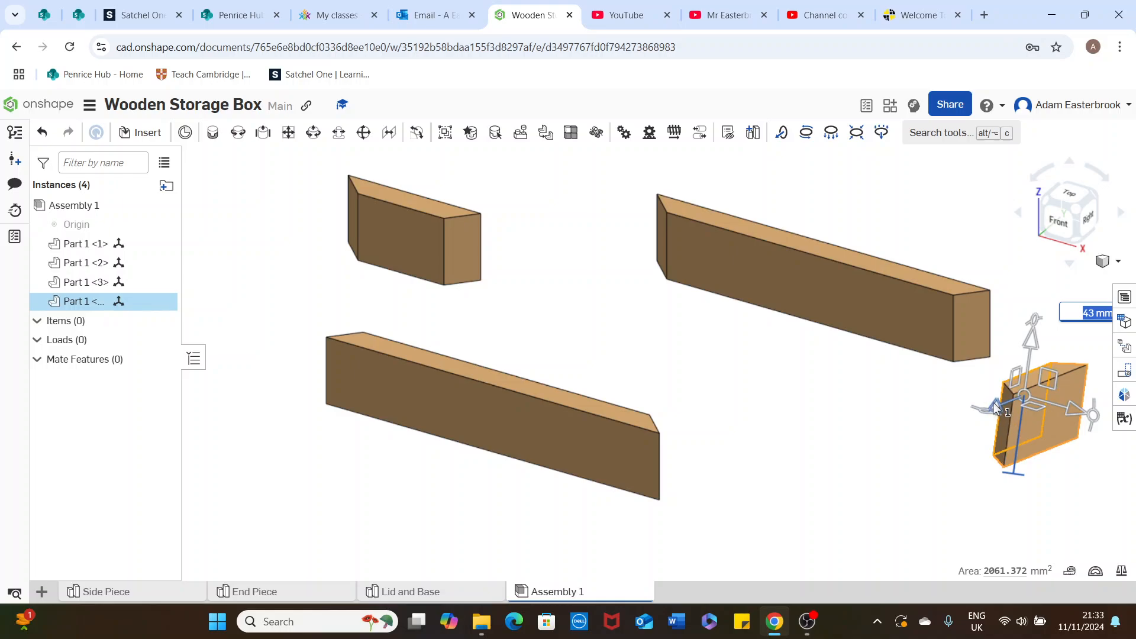
pyautogui.moveTo(1003, 409); pyautogui.dragTo(931, 467)
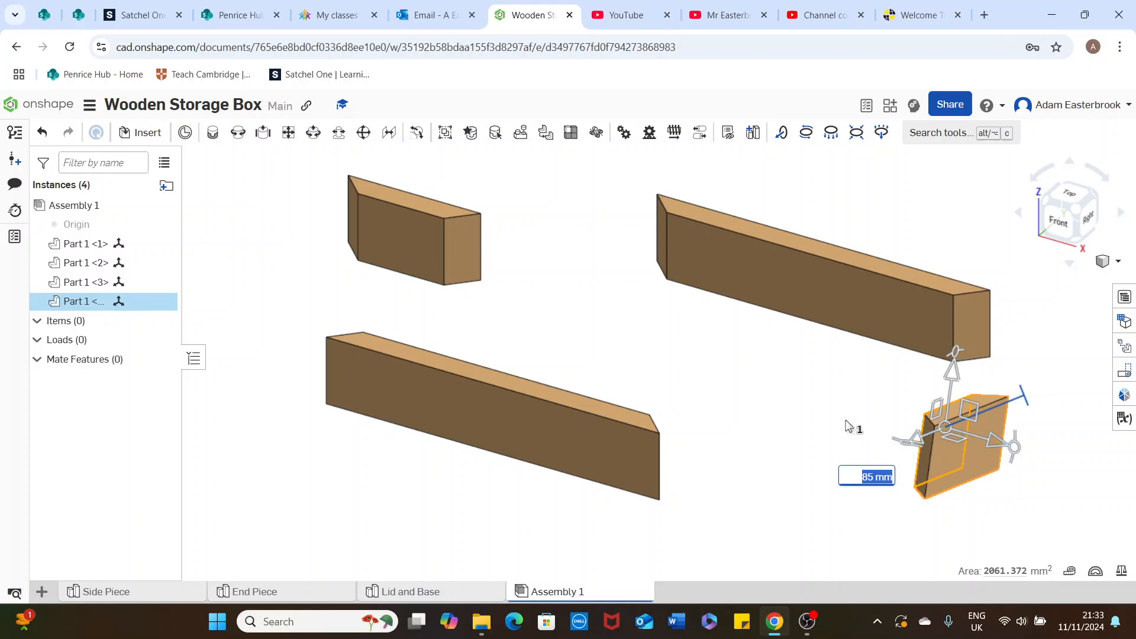
pyautogui.click(787, 475)
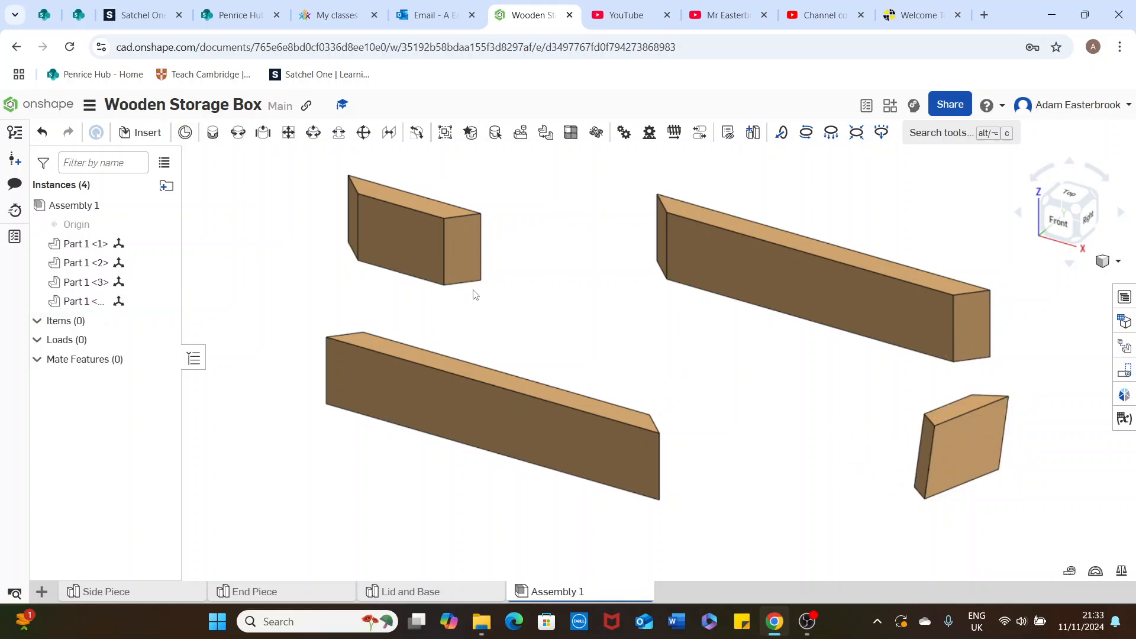
# Rotate the rear end piece 90 degrees about its vertical axis so its mitred inner side faces the other end piece
pyautogui.click(417, 244)
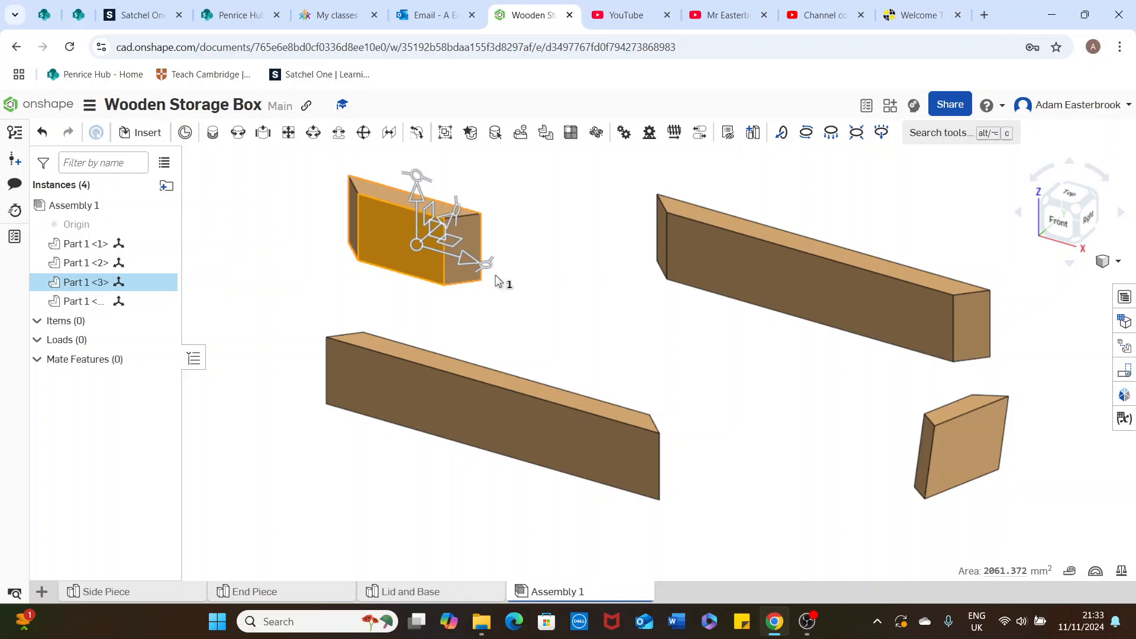
pyautogui.moveTo(489, 273); pyautogui.dragTo(485, 214)
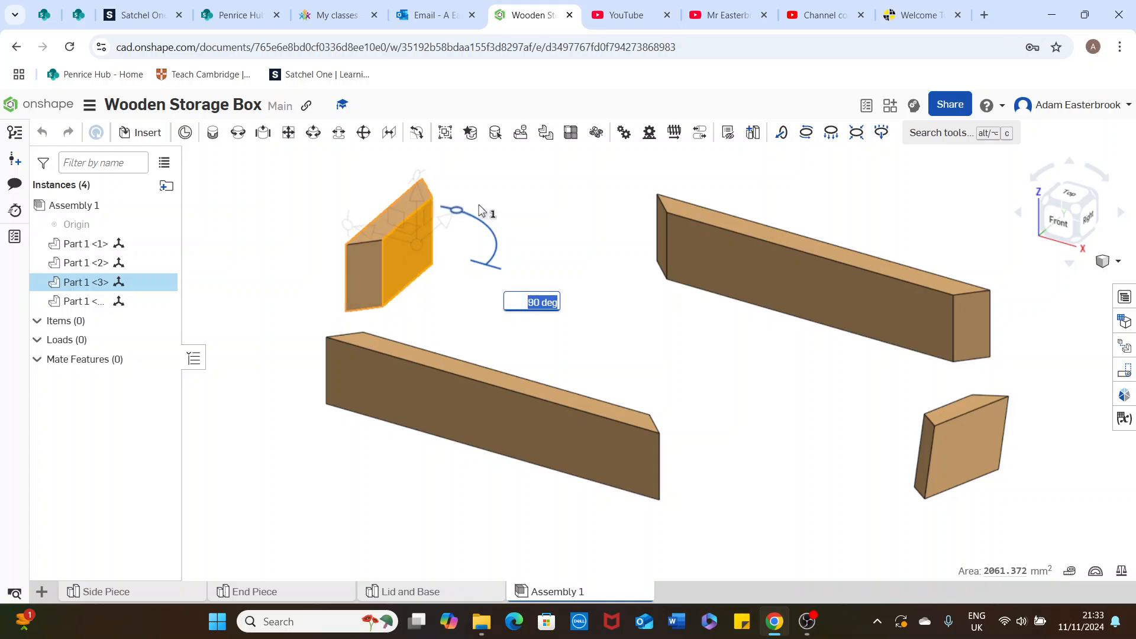
pyautogui.click(666, 339)
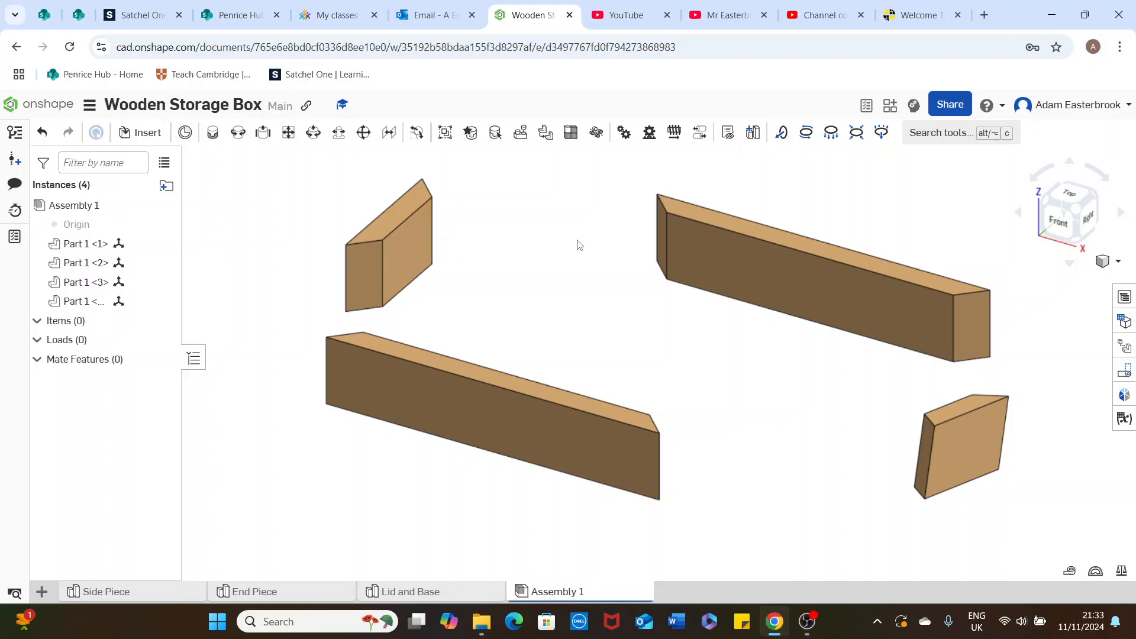
# Begin a fastened mate at the centre of the left end piece's rear mitred face
pyautogui.click(211, 136)
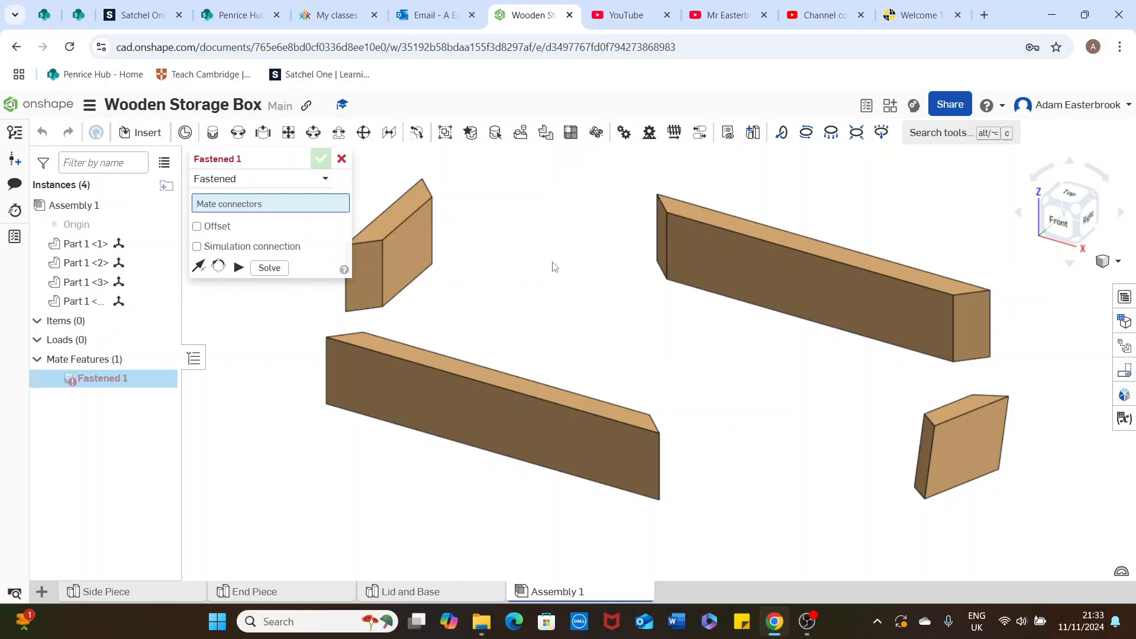
pyautogui.moveTo(514, 248); pyautogui.dragTo(461, 239, button='right')
pyautogui.scroll(5, 632, 259)
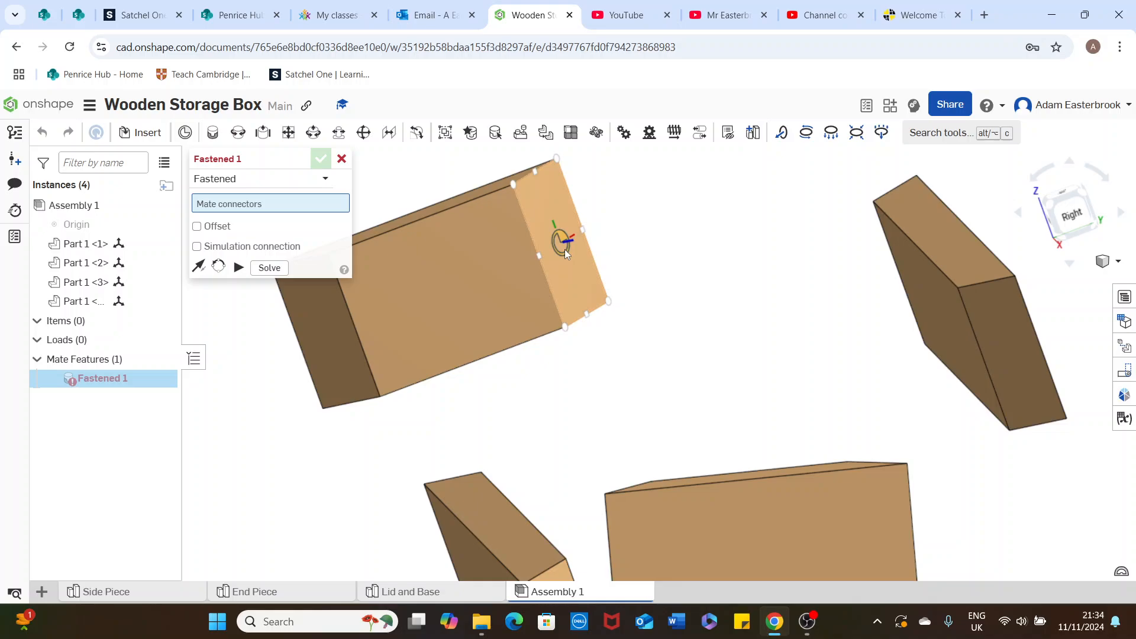
pyautogui.scroll(2, 565, 250)
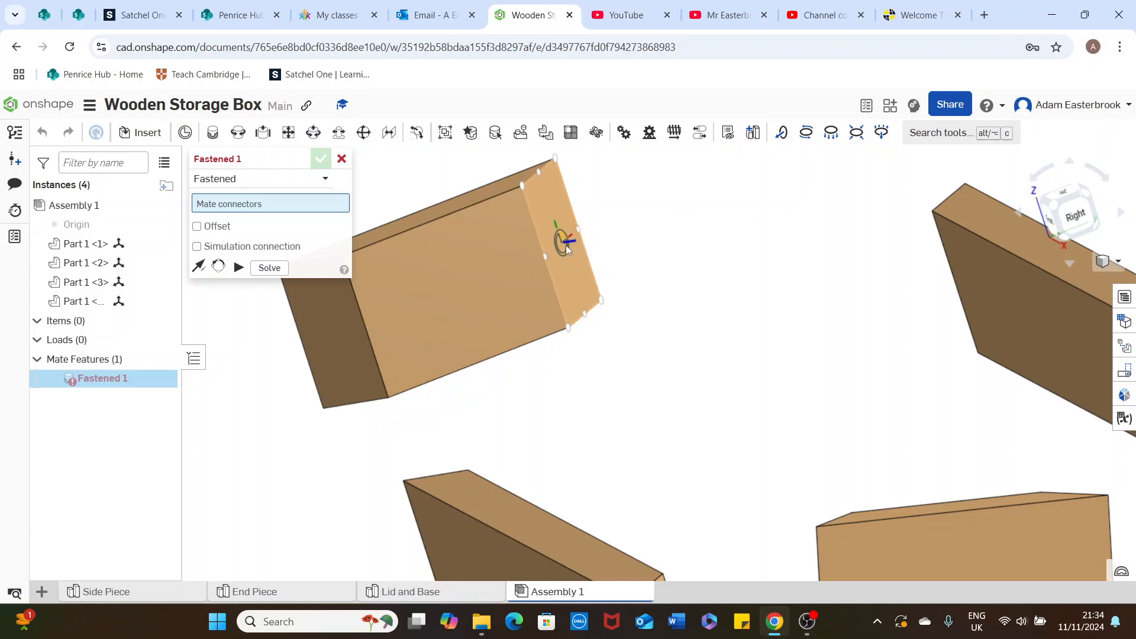
pyautogui.click(566, 245)
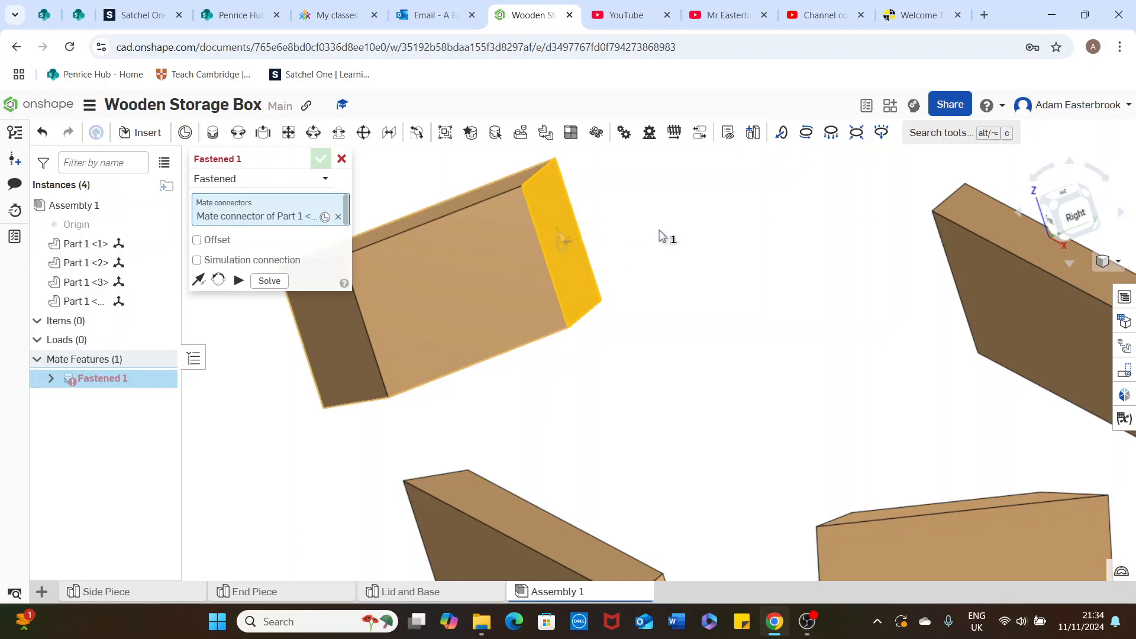
# Fasten the left end piece to the adjoining mitred face of the rear side piece, solve and commit the mate, and leave the mate command
pyautogui.moveTo(689, 243); pyautogui.dragTo(703, 233, button='right')
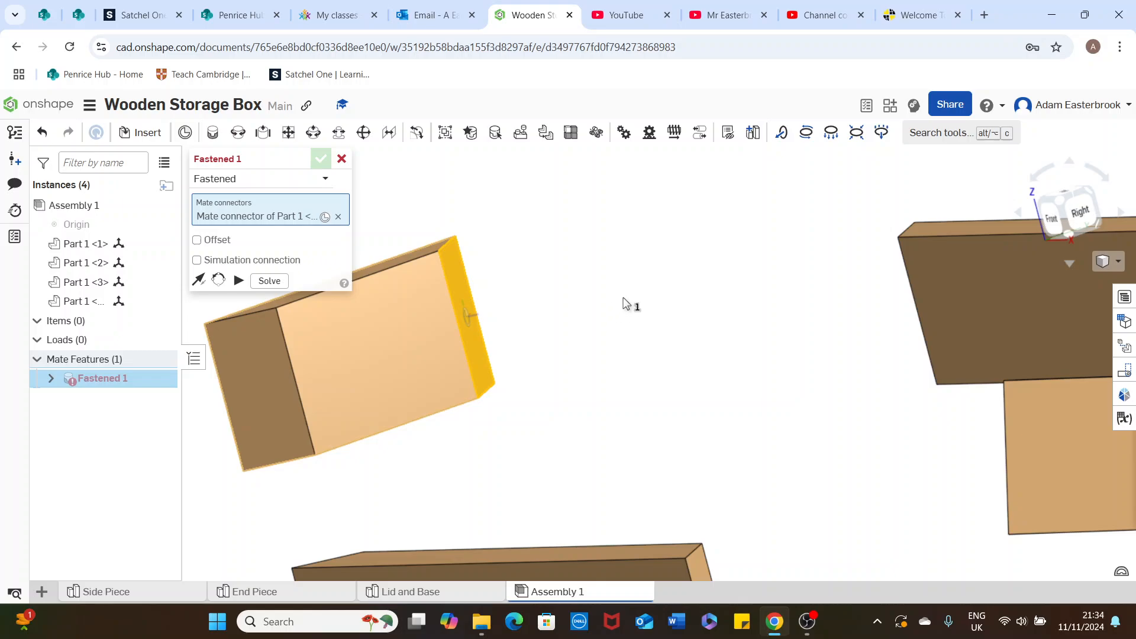
pyautogui.moveTo(622, 300); pyautogui.dragTo(753, 280, button='right')
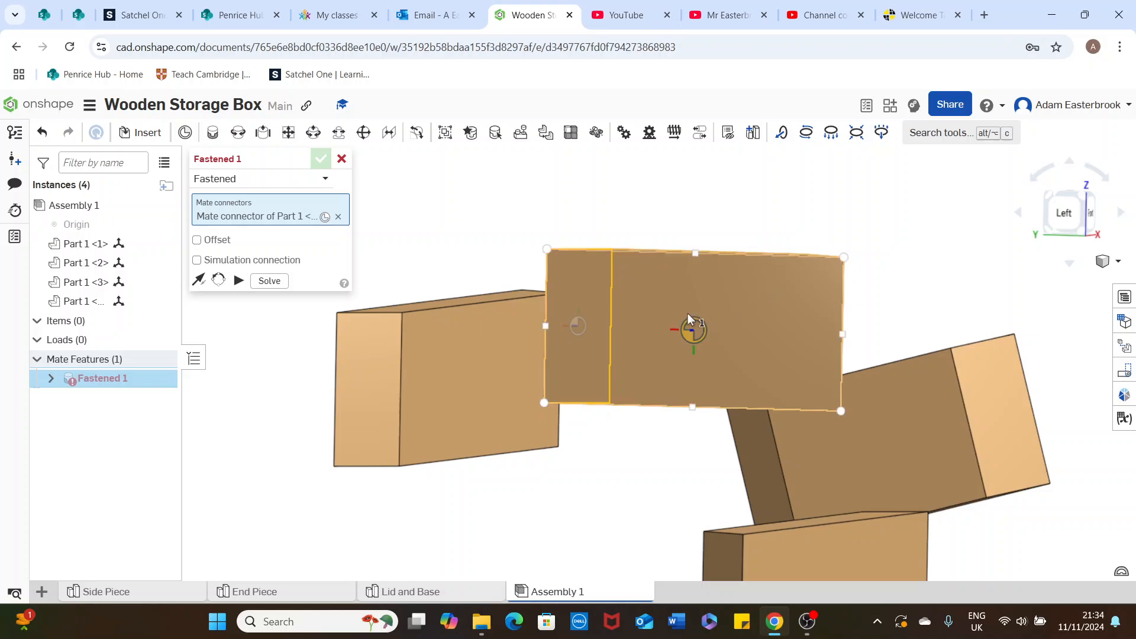
pyautogui.moveTo(522, 376)
pyautogui.mouseDown(button='right')
pyautogui.moveTo(573, 363)
pyautogui.moveTo(501, 380)
pyautogui.moveTo(518, 380)
pyautogui.mouseUp(button='right')
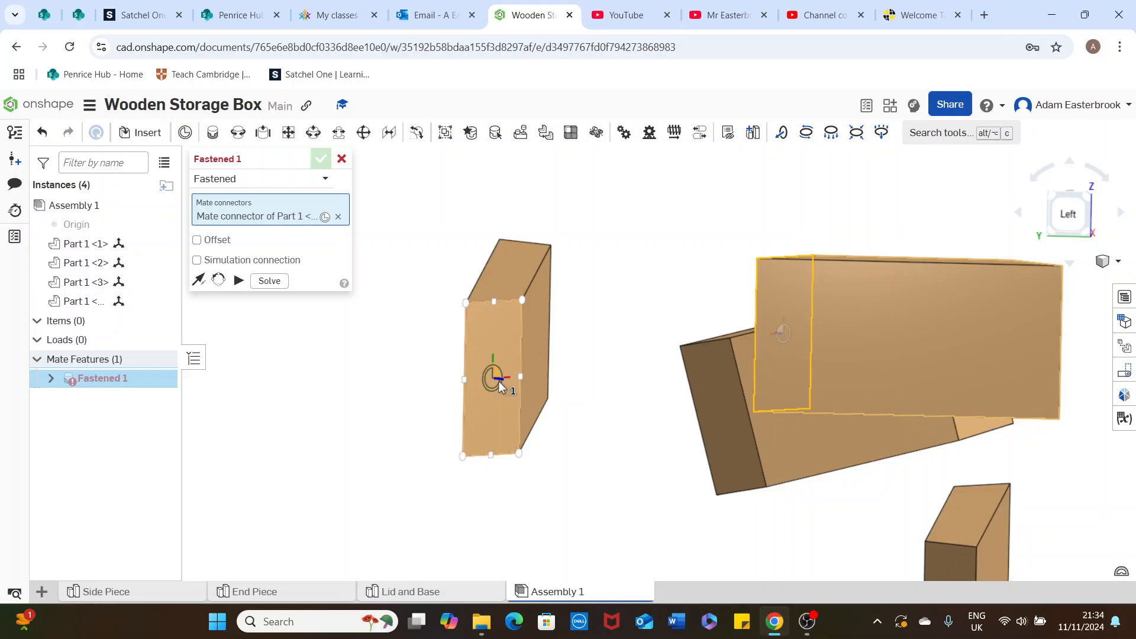
pyautogui.click(496, 382)
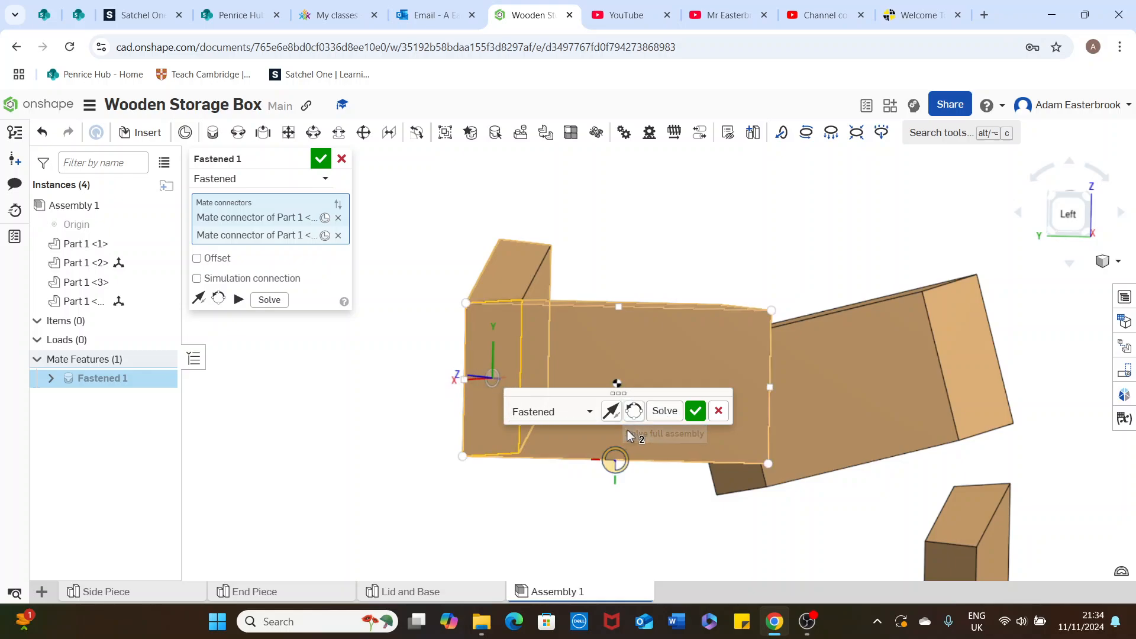
pyautogui.click(667, 416)
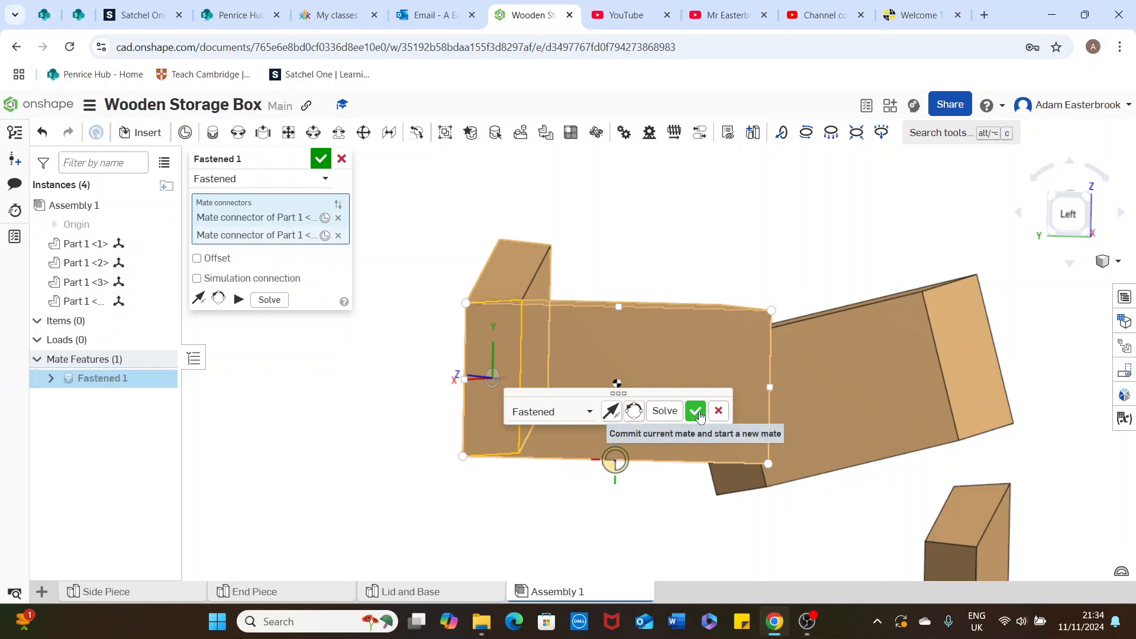
pyautogui.click(695, 411)
pyautogui.moveTo(670, 257); pyautogui.dragTo(569, 254, button='right')
pyautogui.scroll(-4, 569, 253)
pyautogui.moveTo(704, 233); pyautogui.dragTo(681, 245, button='right')
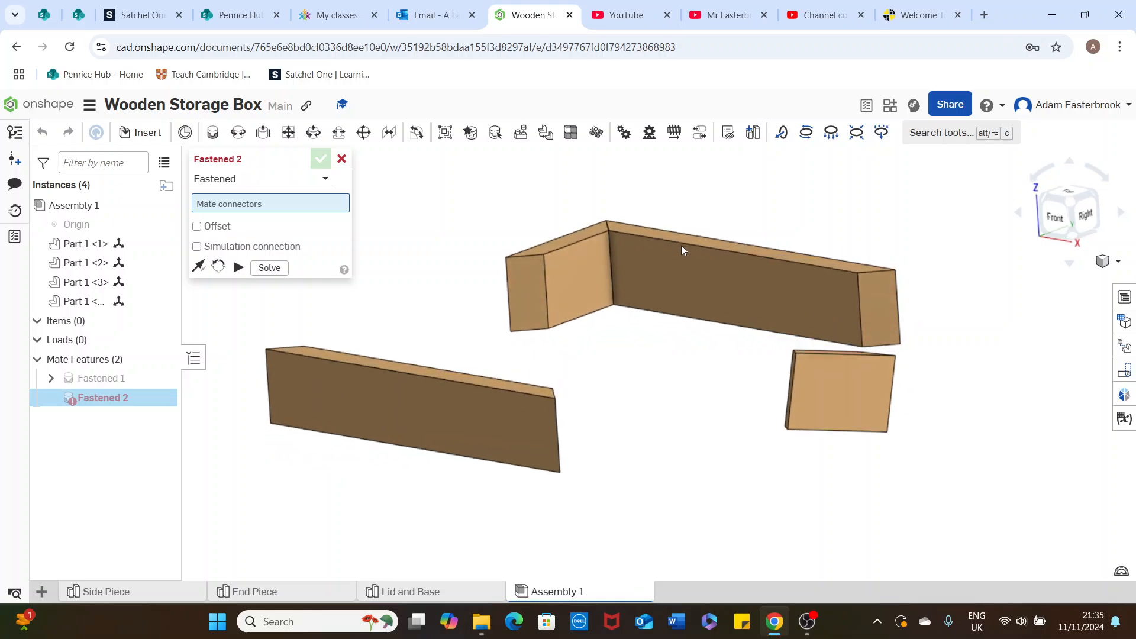
pyautogui.moveTo(752, 228); pyautogui.dragTo(739, 230, button='right')
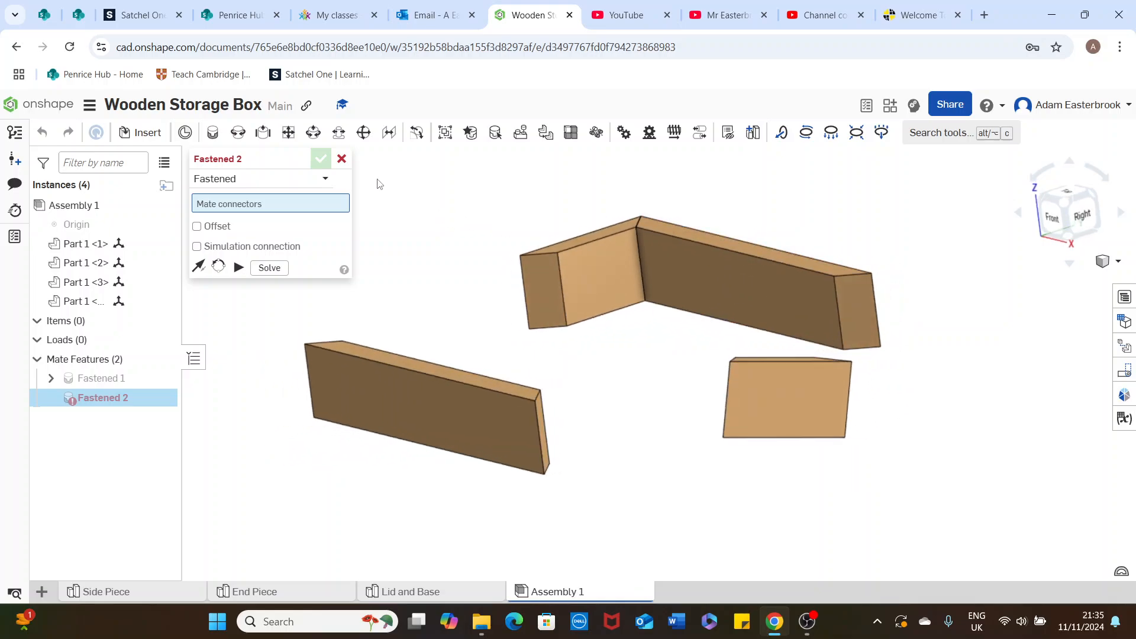
pyautogui.click(342, 159)
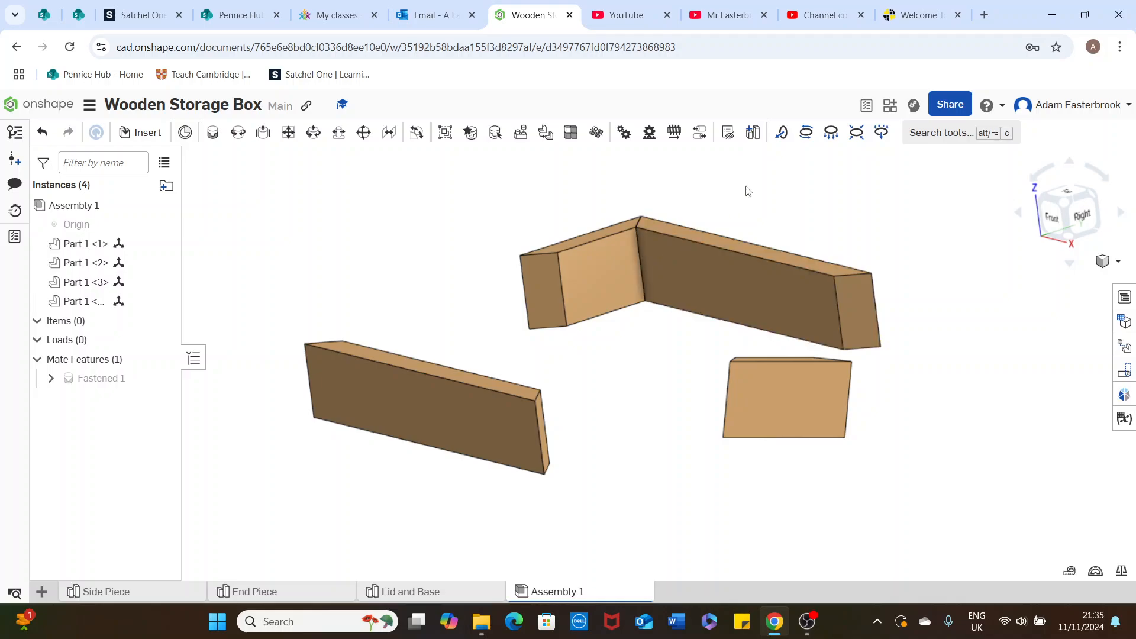
# Fix the rear side piece in place in the assembly
pyautogui.moveTo(786, 210); pyautogui.dragTo(799, 215, button='right')
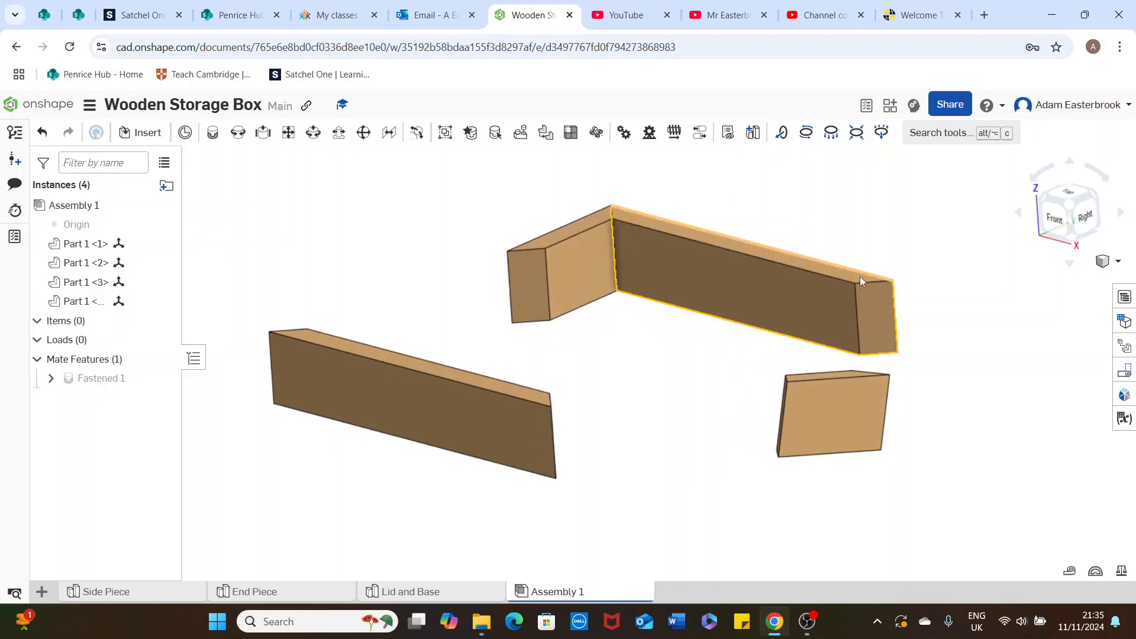
pyautogui.moveTo(888, 382); pyautogui.dragTo(918, 384, button='right')
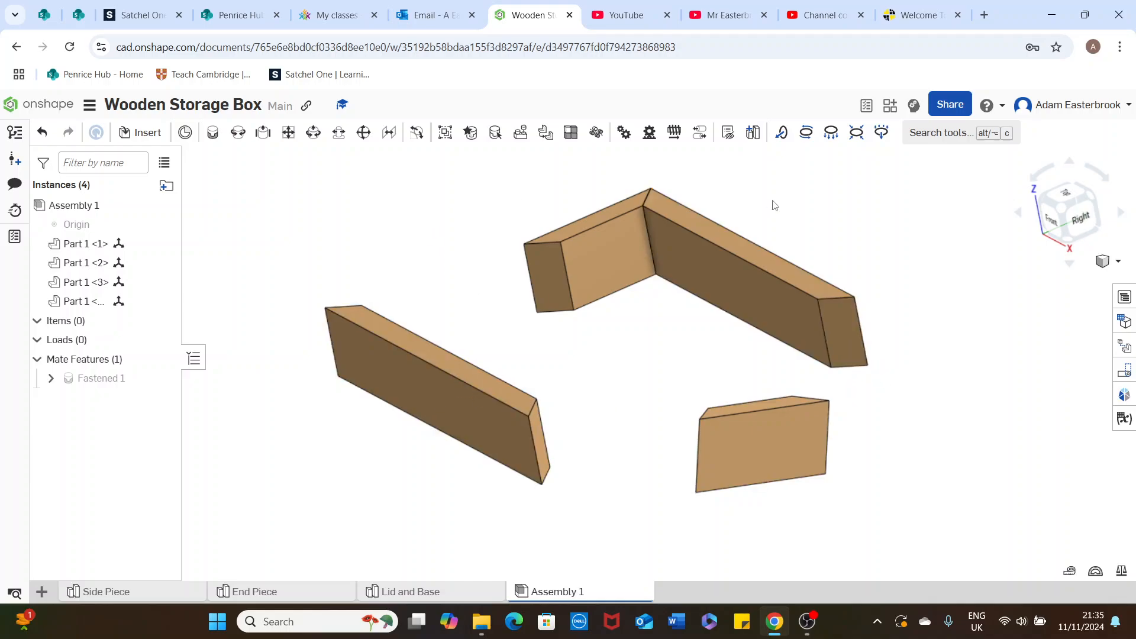
pyautogui.moveTo(733, 235); pyautogui.dragTo(770, 212, button='right')
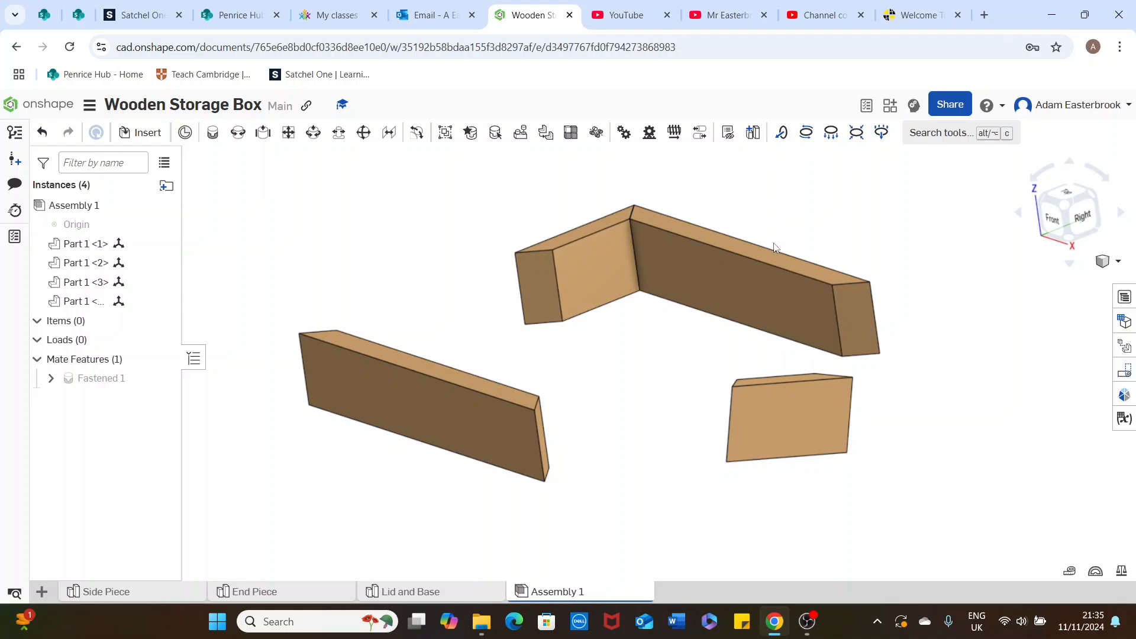
pyautogui.rightClick(716, 276)
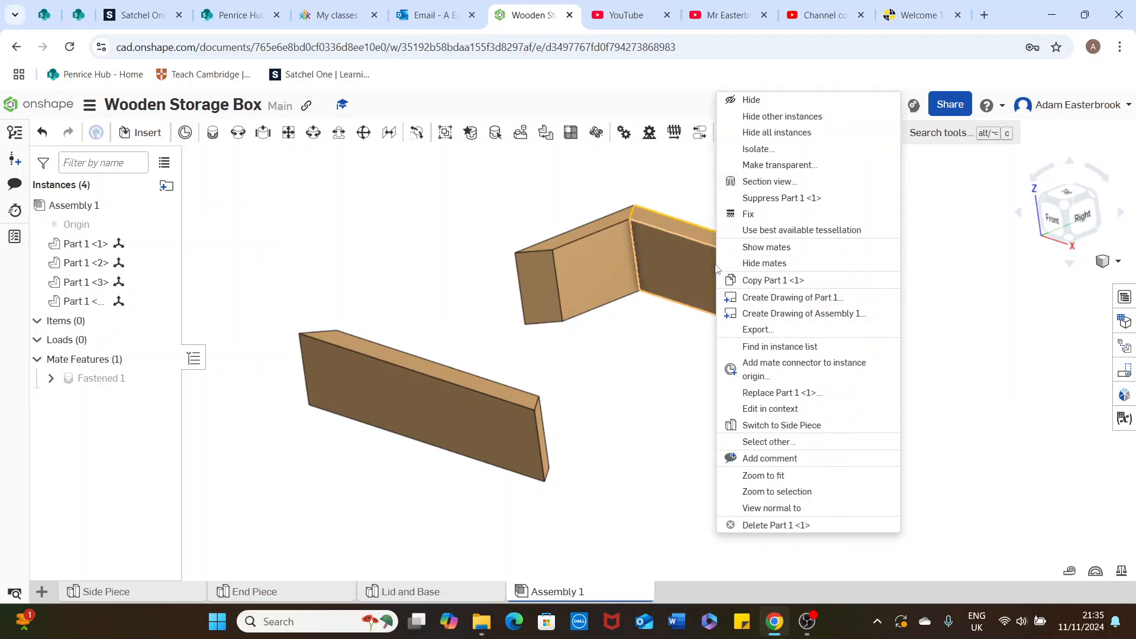
pyautogui.click(763, 216)
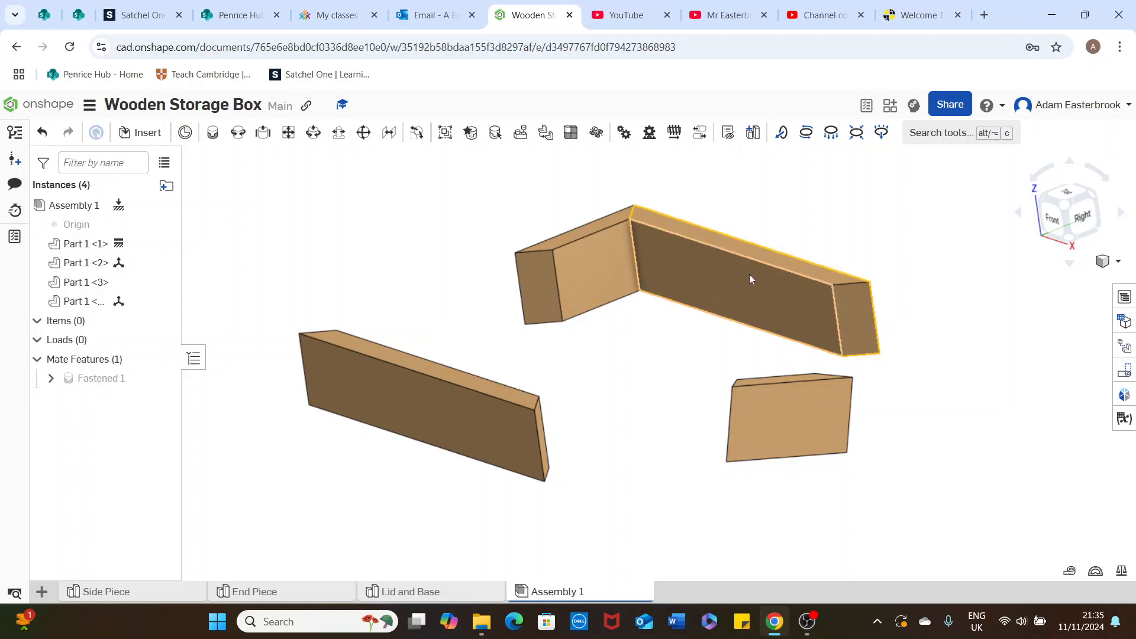
pyautogui.click(590, 283)
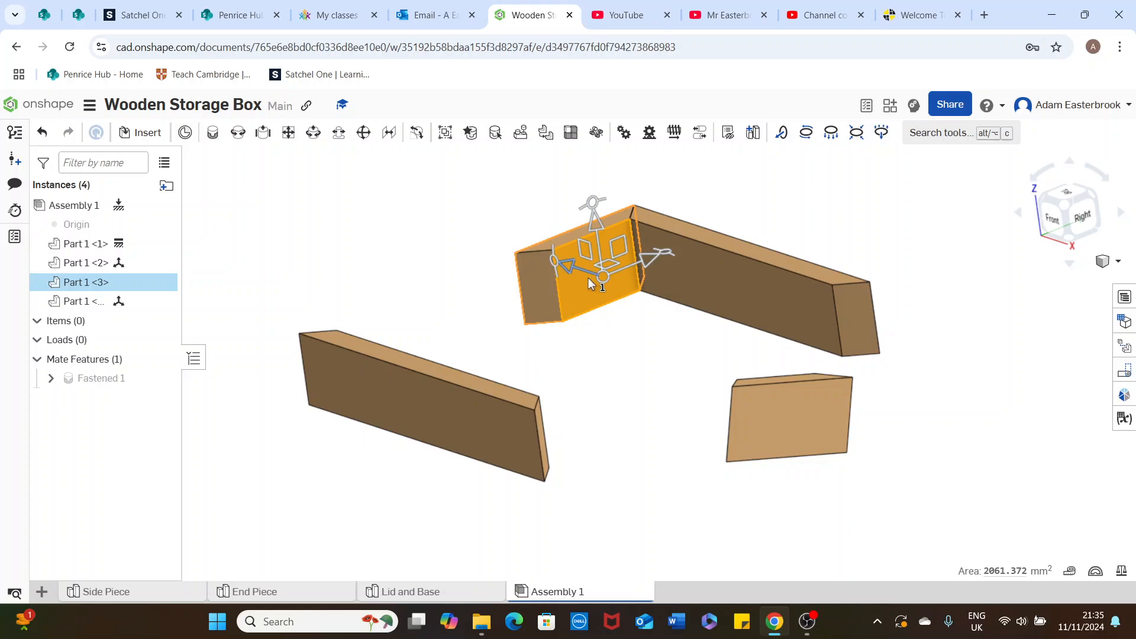
pyautogui.click(755, 188)
pyautogui.click(721, 270)
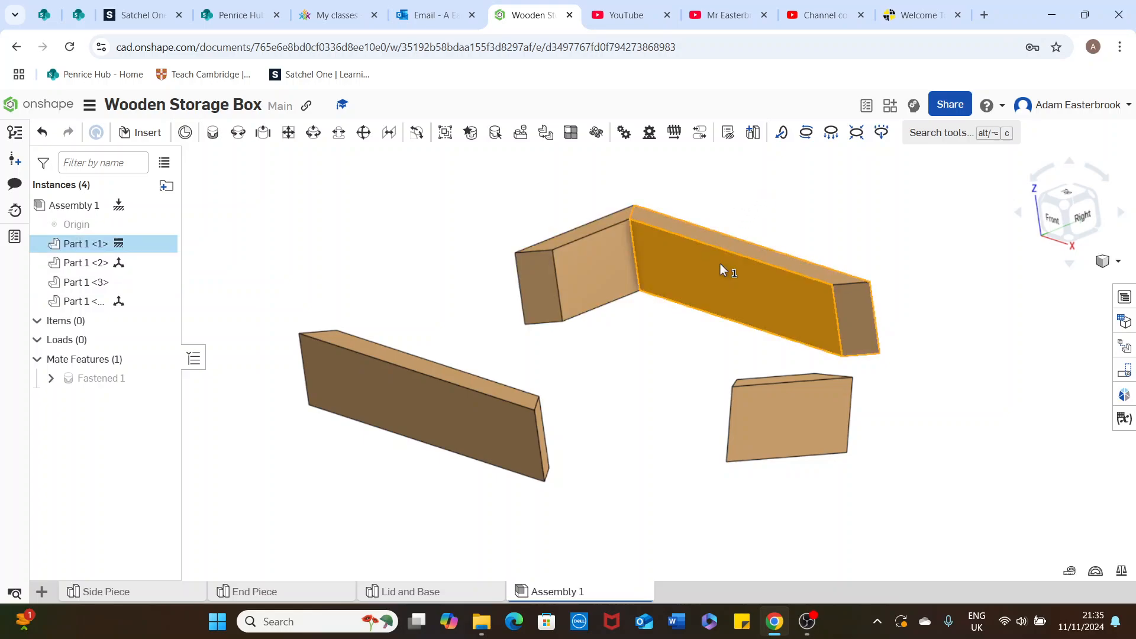
pyautogui.click(812, 233)
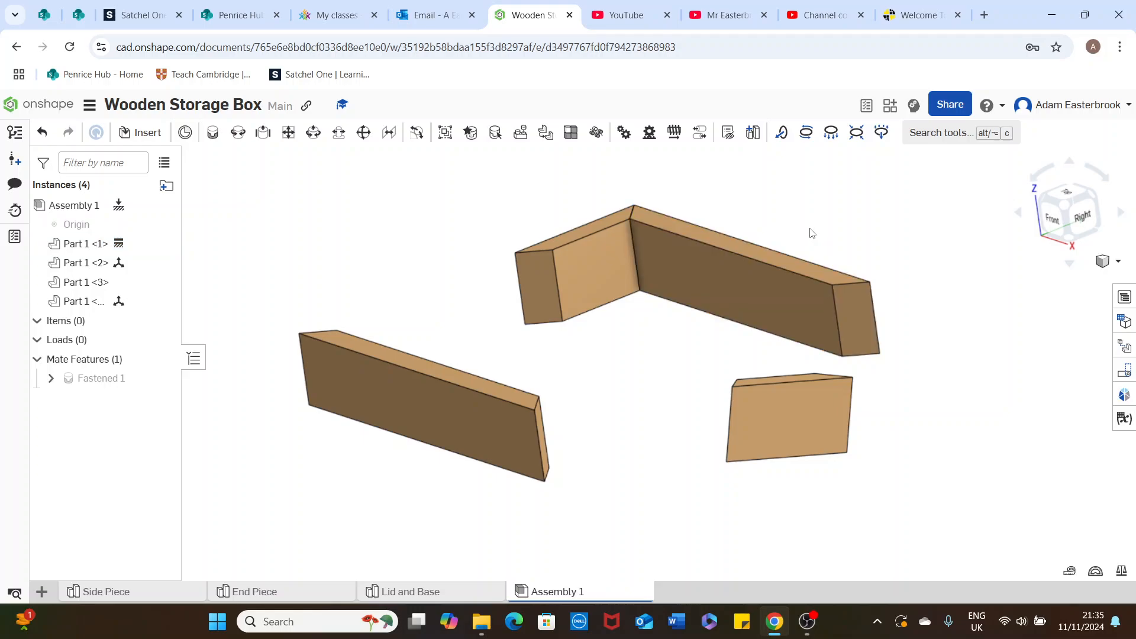
# Begin a fastened mate at the centre of the rear side piece's free mitred face
pyautogui.click(213, 134)
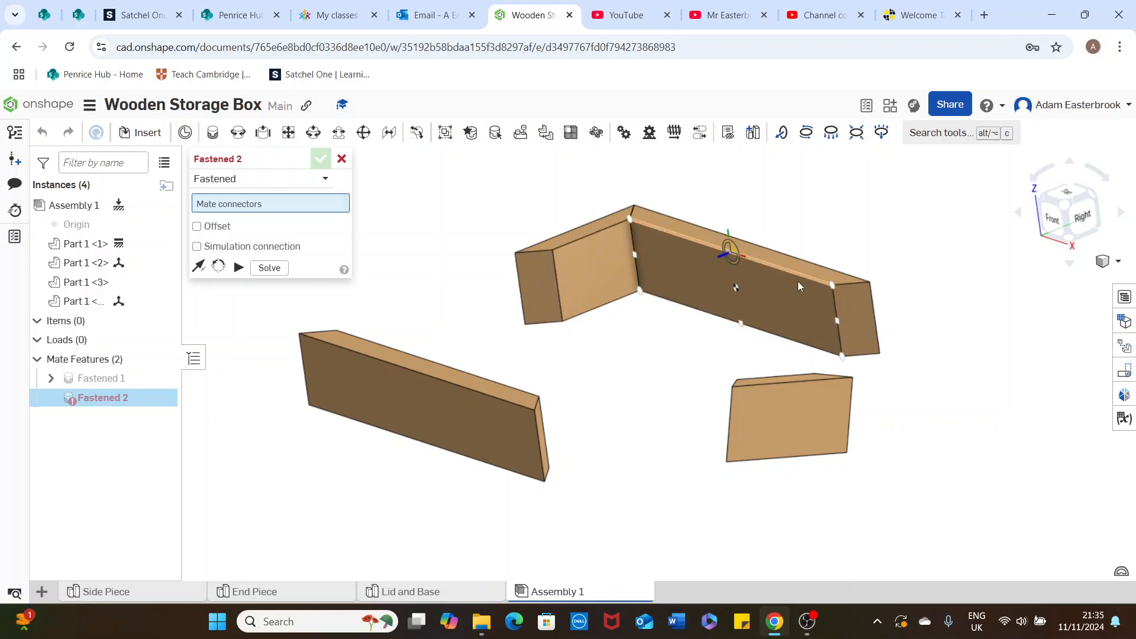
pyautogui.moveTo(899, 301); pyautogui.dragTo(890, 284, button='right')
pyautogui.scroll(3, 837, 303)
pyautogui.scroll(3, 838, 307)
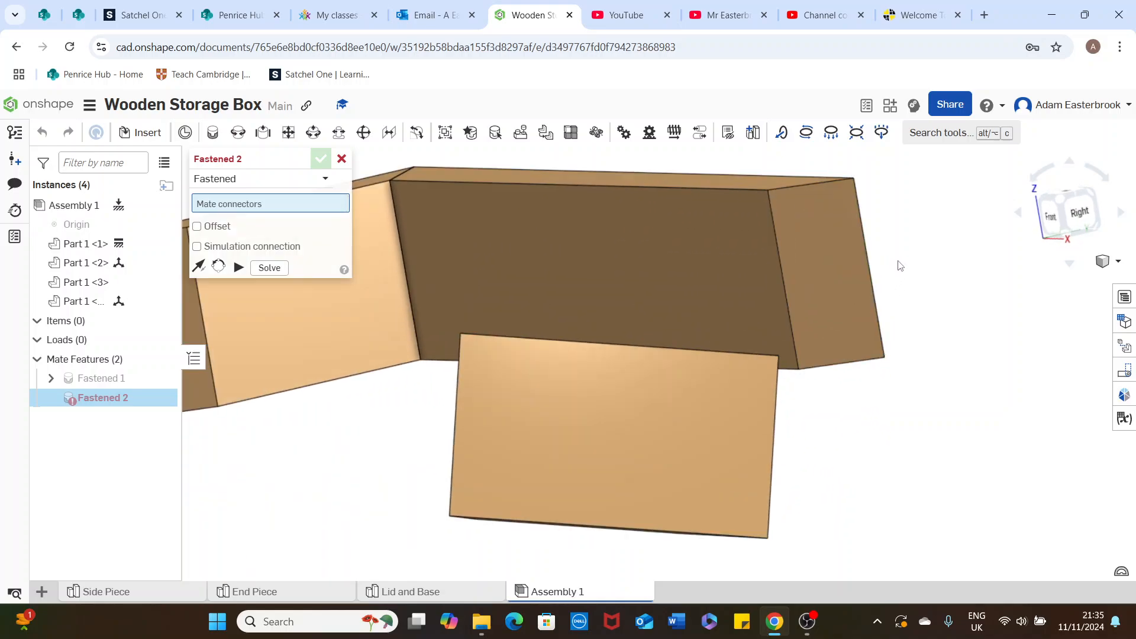
pyautogui.moveTo(853, 284); pyautogui.dragTo(815, 284, button='right')
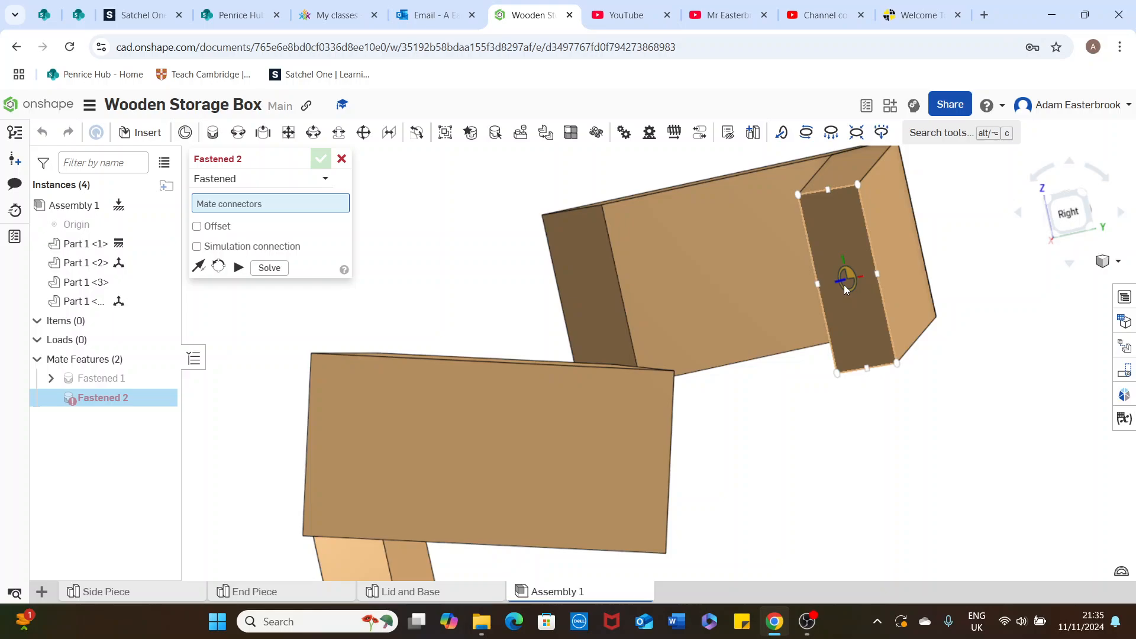
pyautogui.click(849, 280)
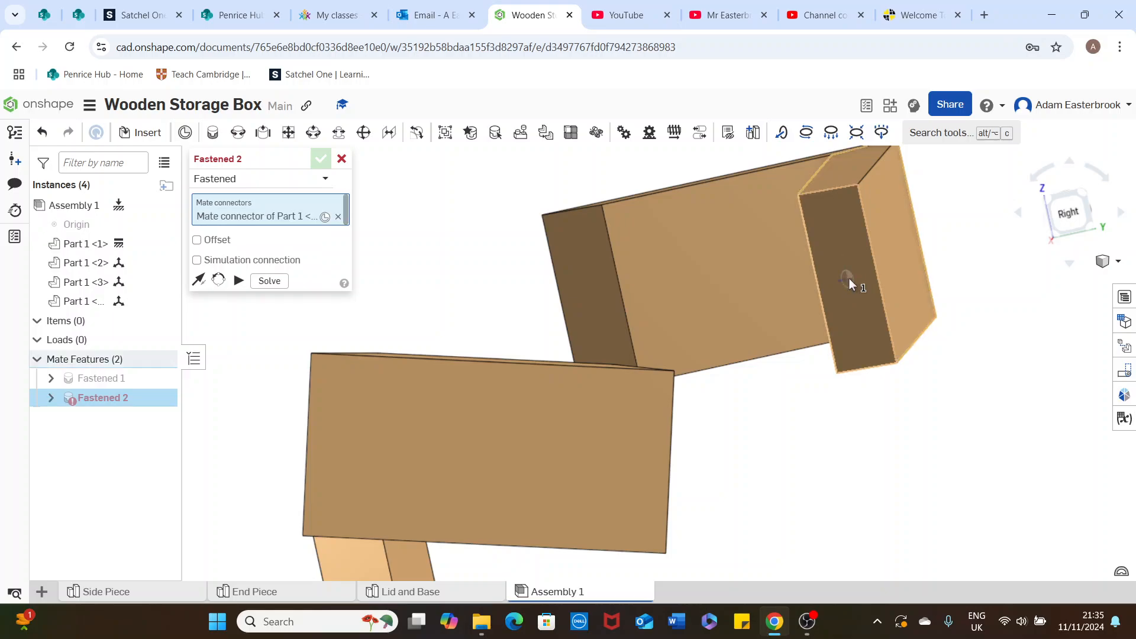
# Attach the loose right end piece by the centre of its mitred face and solve the mate
pyautogui.moveTo(792, 406); pyautogui.dragTo(706, 397, button='right')
pyautogui.scroll(-2, 394, 411)
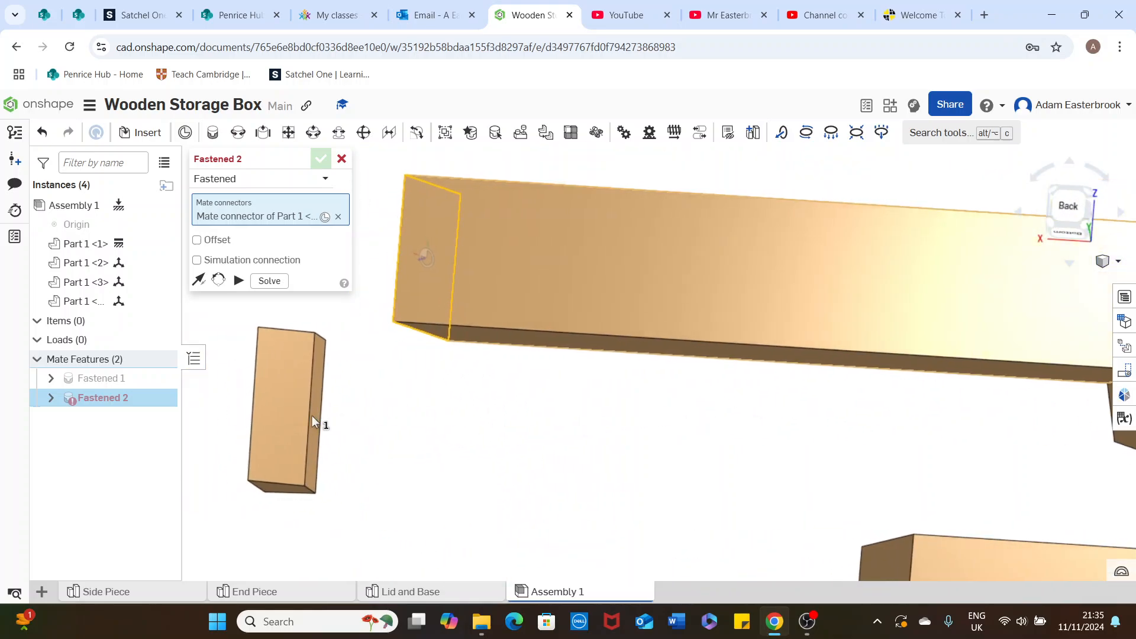
pyautogui.moveTo(287, 410); pyautogui.dragTo(308, 411, button='right')
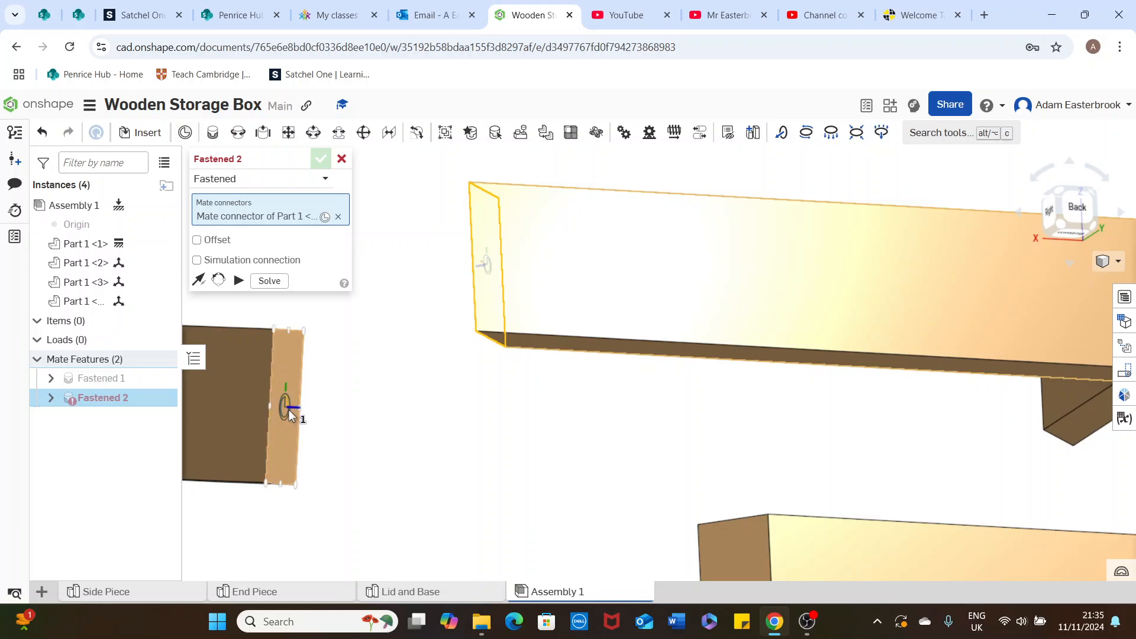
pyautogui.click(290, 415)
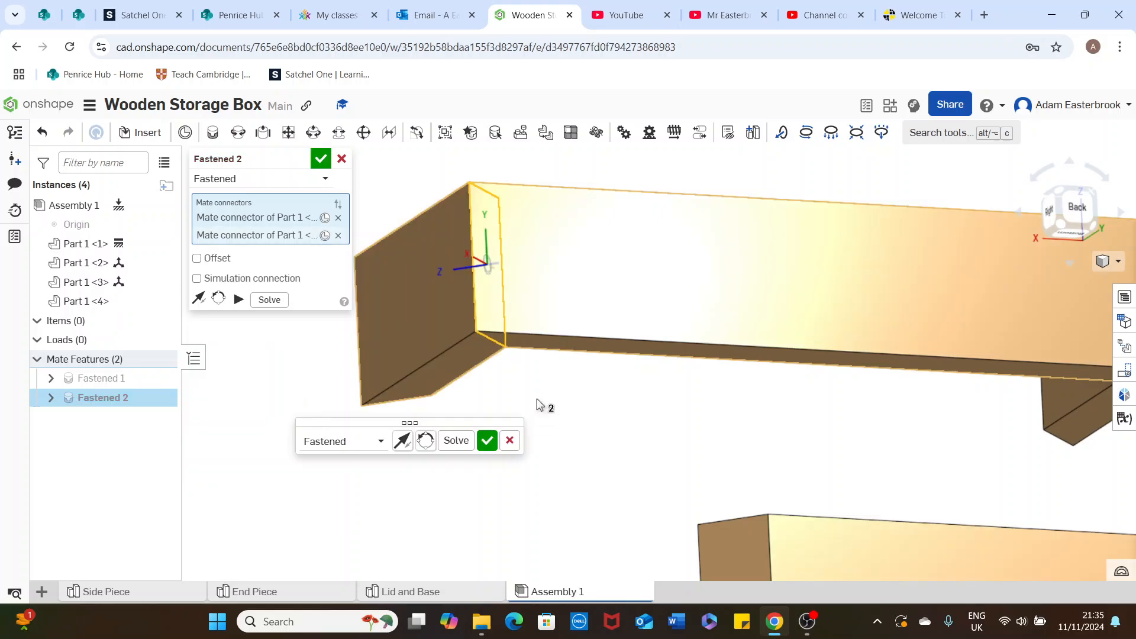
pyautogui.click(456, 441)
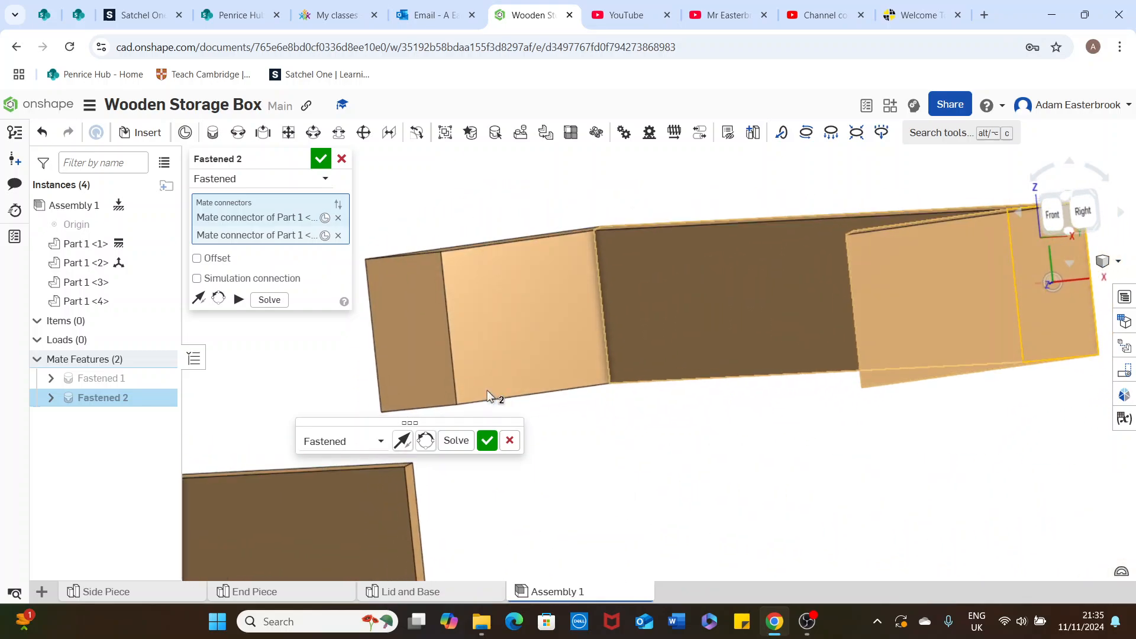
pyautogui.moveTo(418, 337); pyautogui.dragTo(452, 343, button='right')
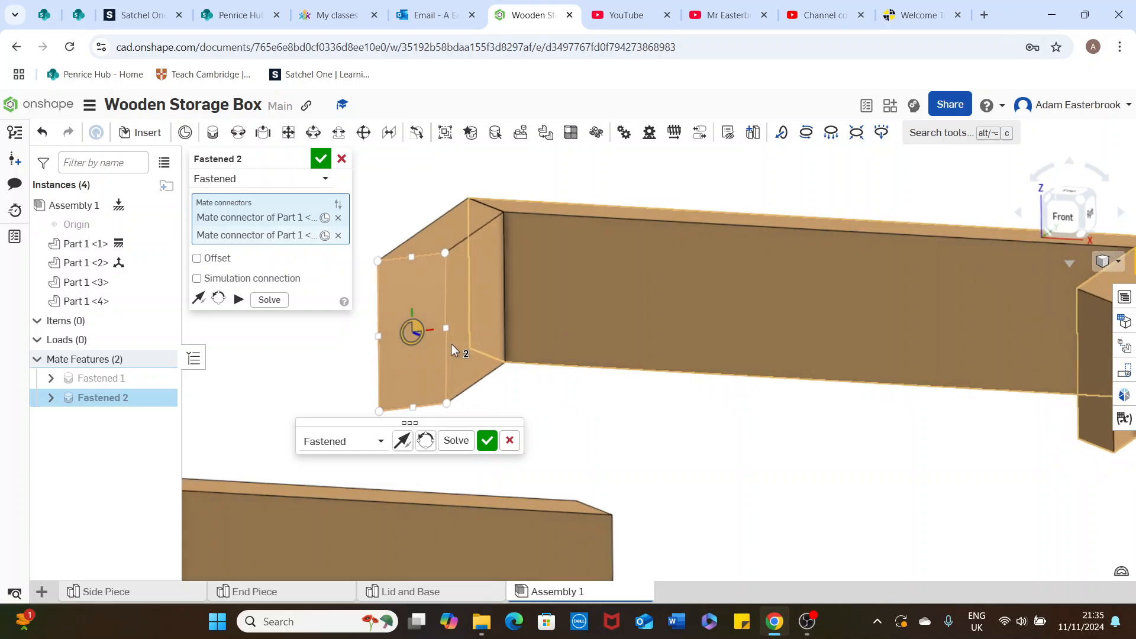
pyautogui.click(421, 342)
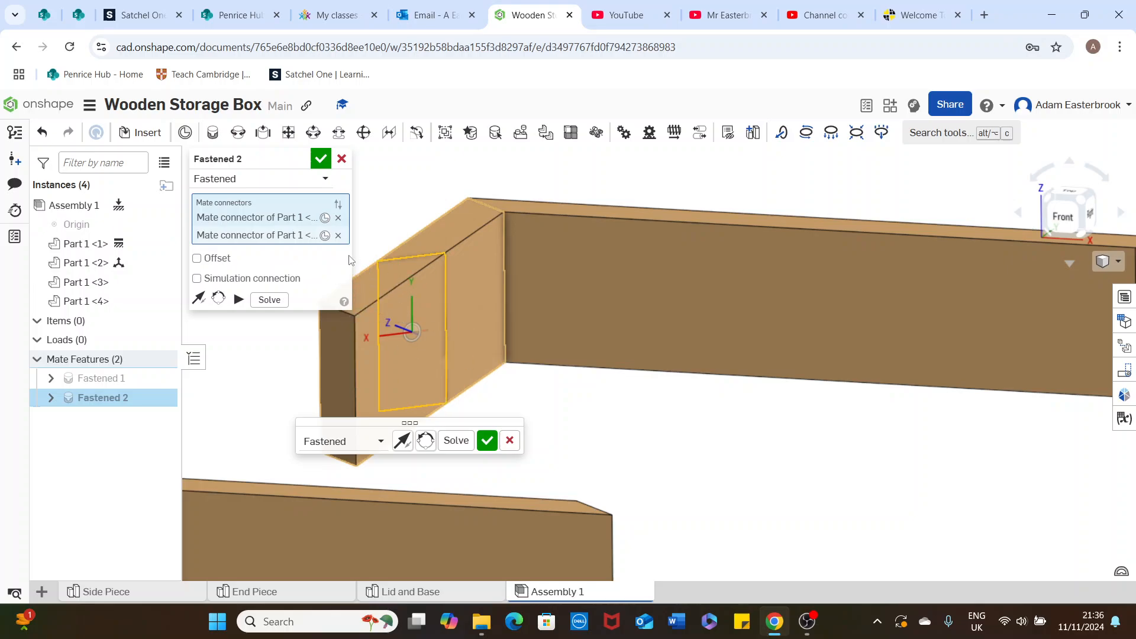
pyautogui.click(338, 235)
pyautogui.scroll(-3, 828, 388)
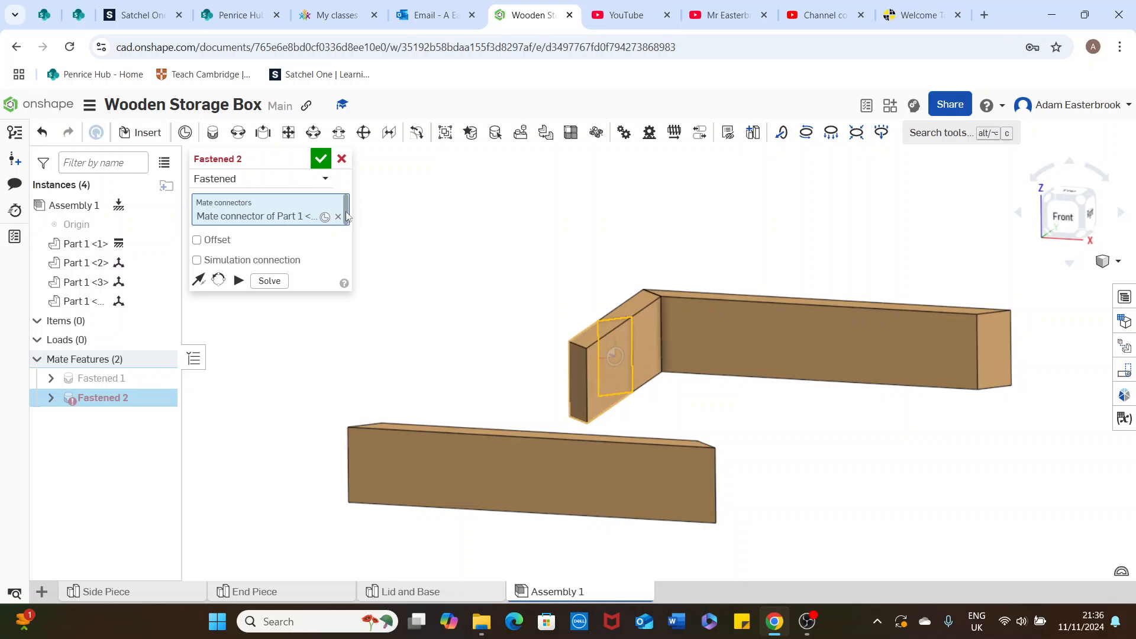
pyautogui.click(42, 135)
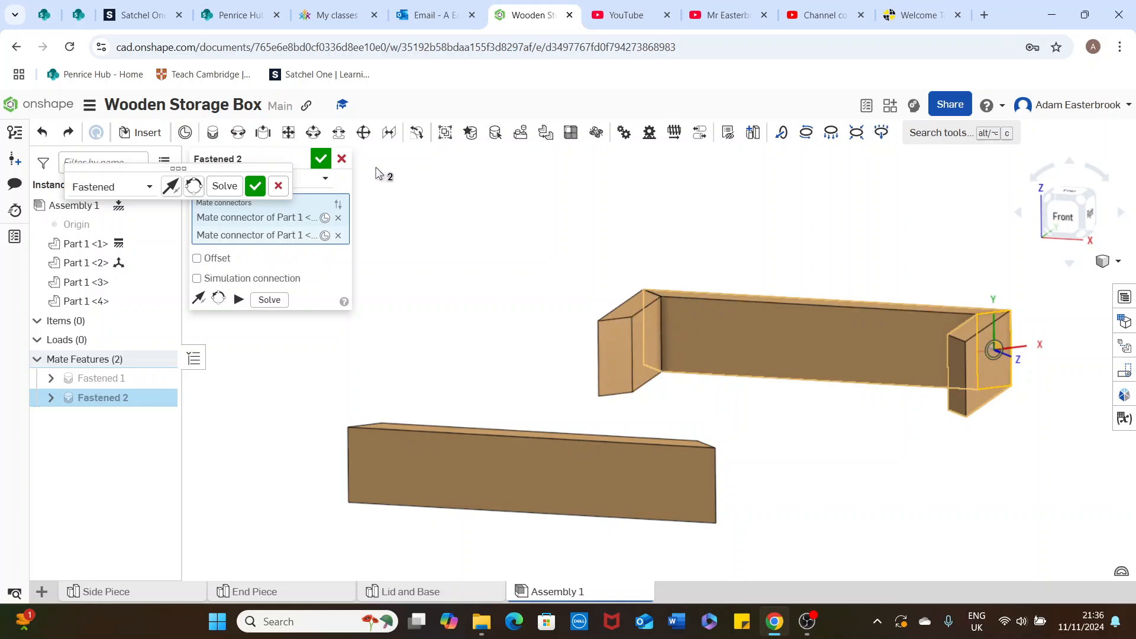
# Commit the right end piece's mate and begin a fastened mate at the centre of the left end piece's free mitred face
pyautogui.click(321, 160)
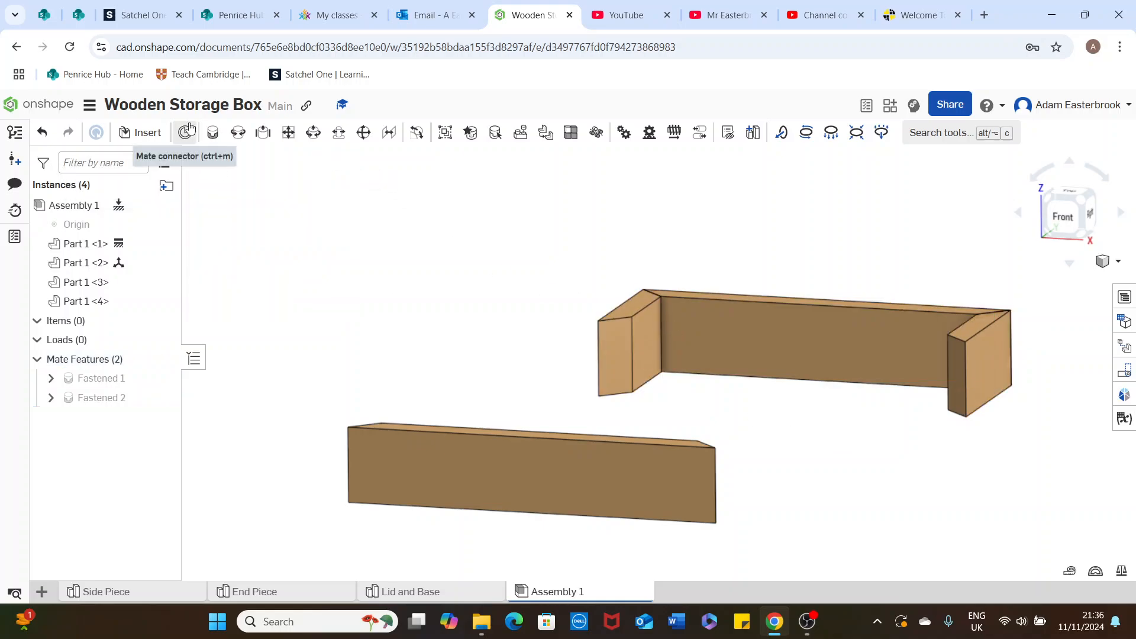
pyautogui.click(214, 135)
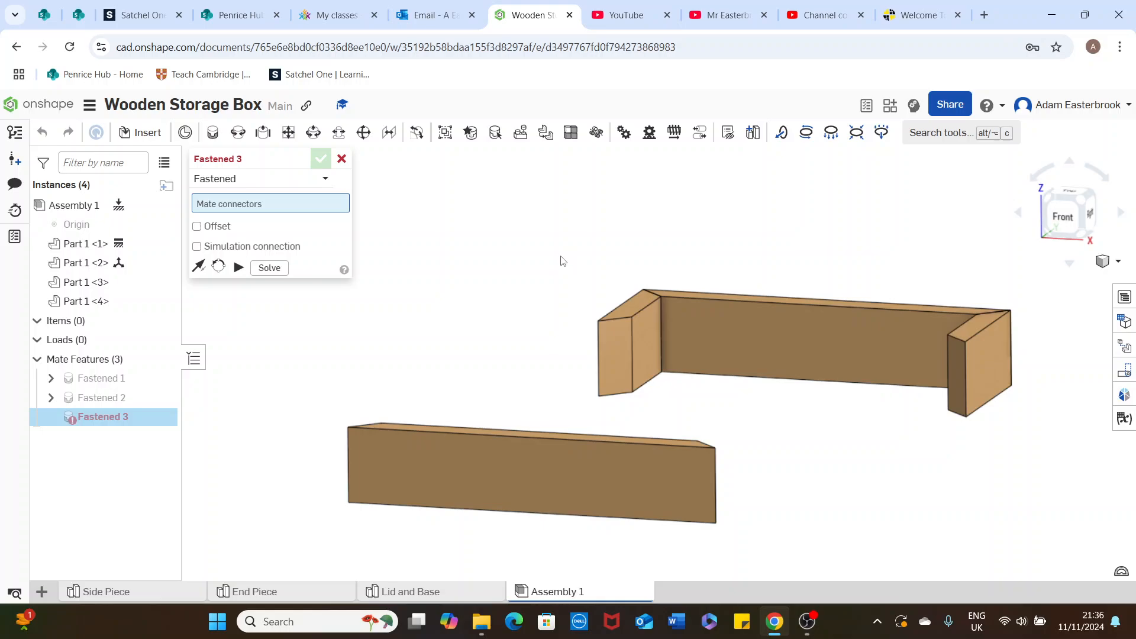
pyautogui.moveTo(563, 261); pyautogui.dragTo(537, 254, button='right')
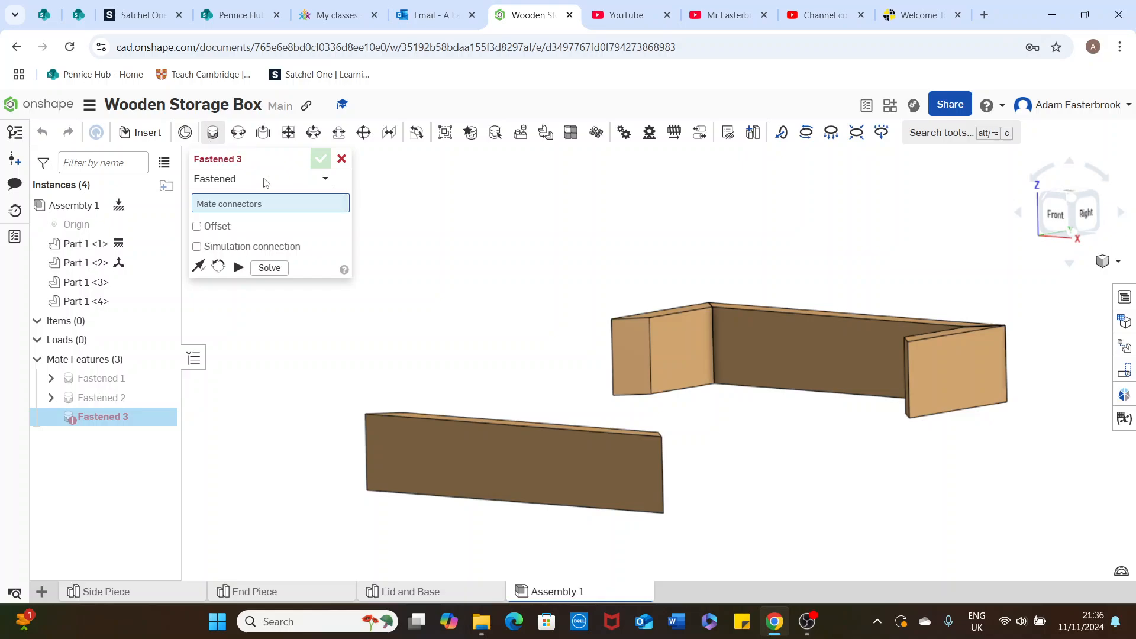
pyautogui.scroll(3, 627, 382)
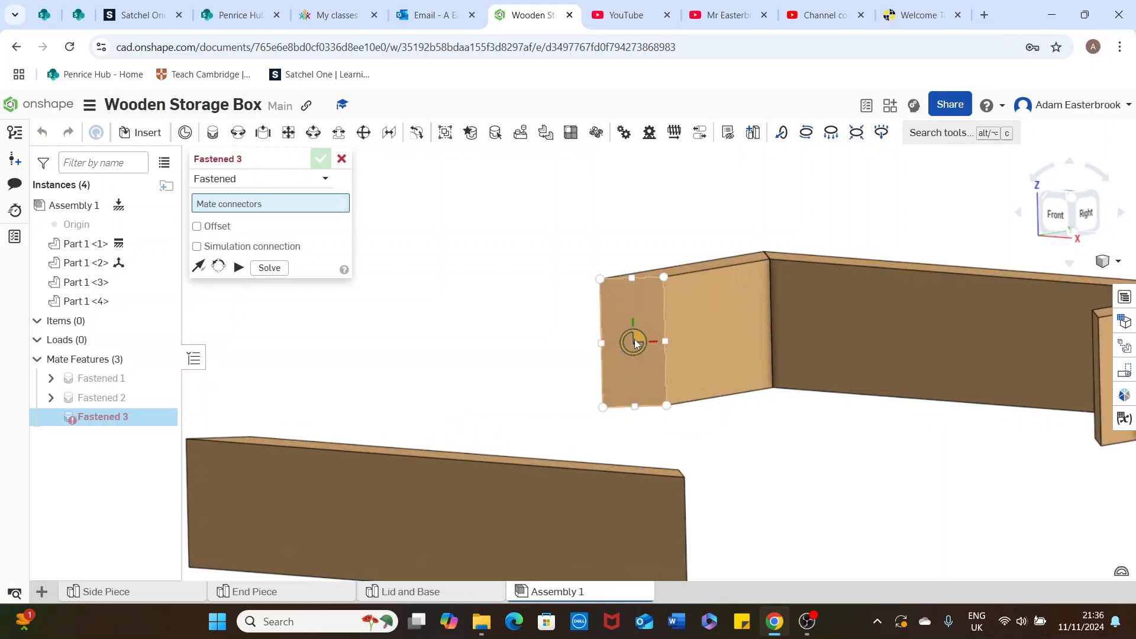
pyautogui.click(636, 342)
# Attach the loose front side piece by the centre of its matching mitred face, closing the box frame, and commit the mate
pyautogui.moveTo(418, 386); pyautogui.dragTo(705, 405, button='right')
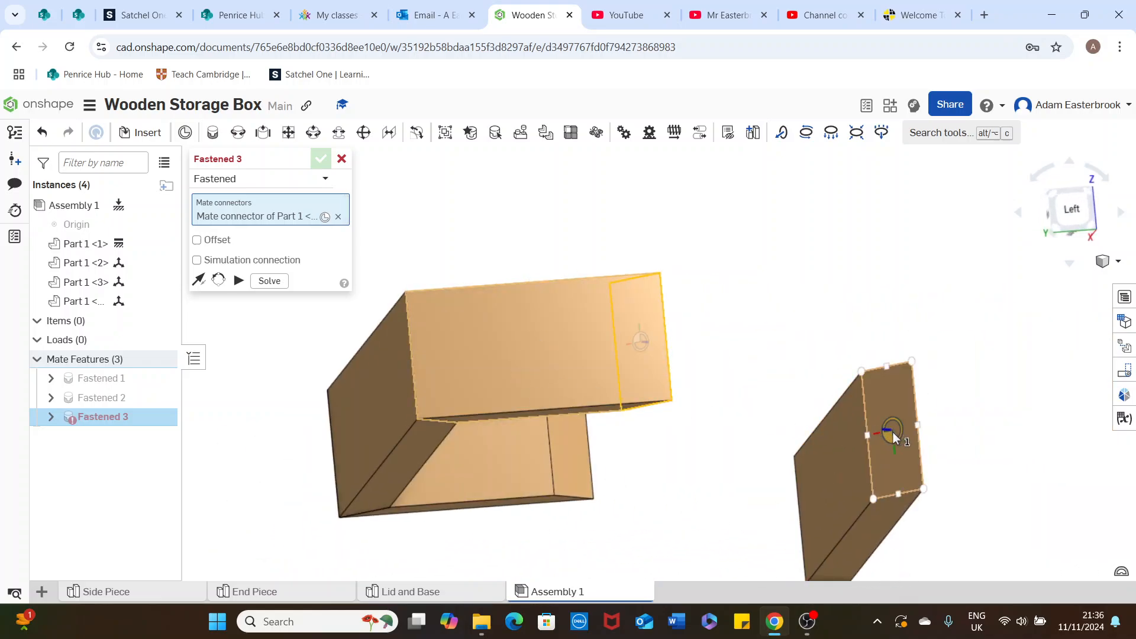
pyautogui.click(892, 432)
pyautogui.moveTo(836, 339); pyautogui.dragTo(797, 363, button='right')
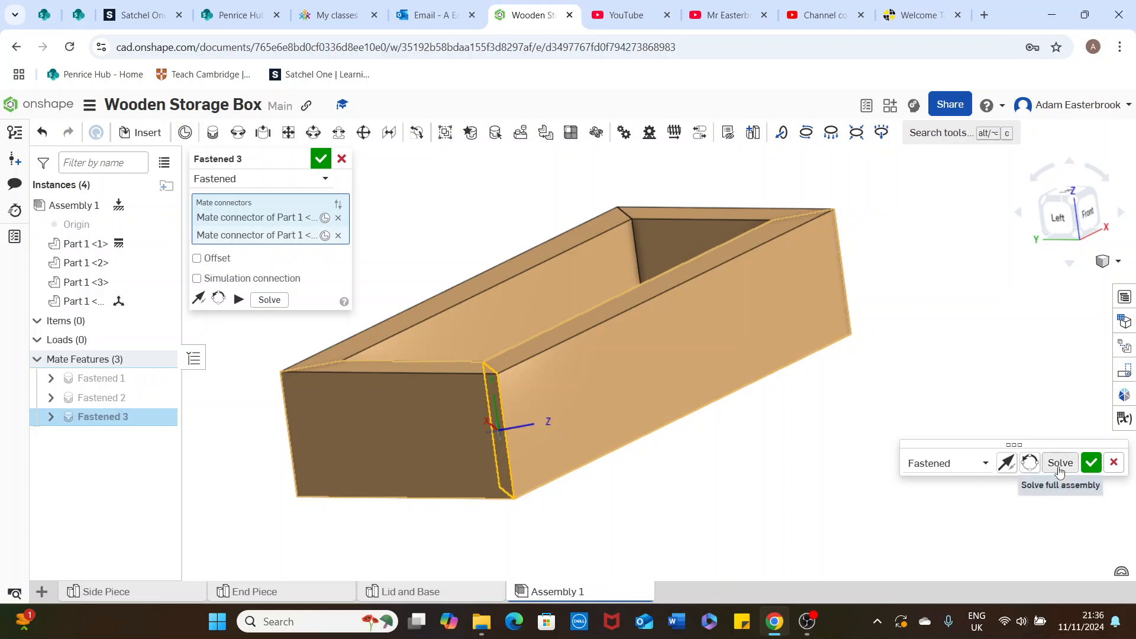
pyautogui.click(1091, 463)
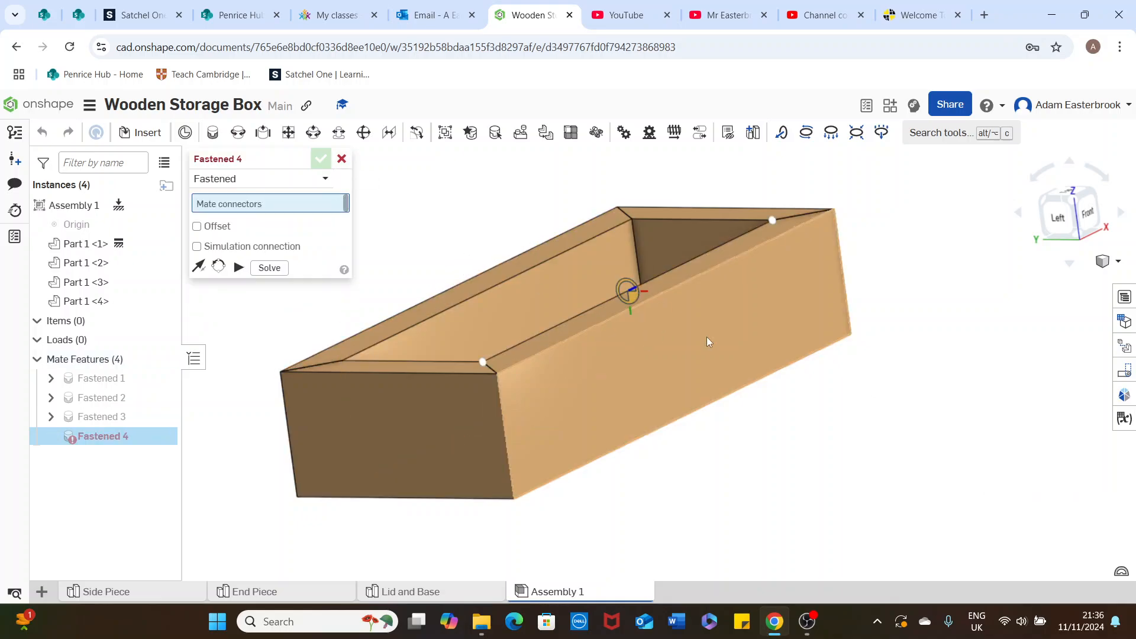
# Leave the mate command and view the joined box frame in isometric orientation
pyautogui.moveTo(706, 336); pyautogui.dragTo(636, 387, button='right')
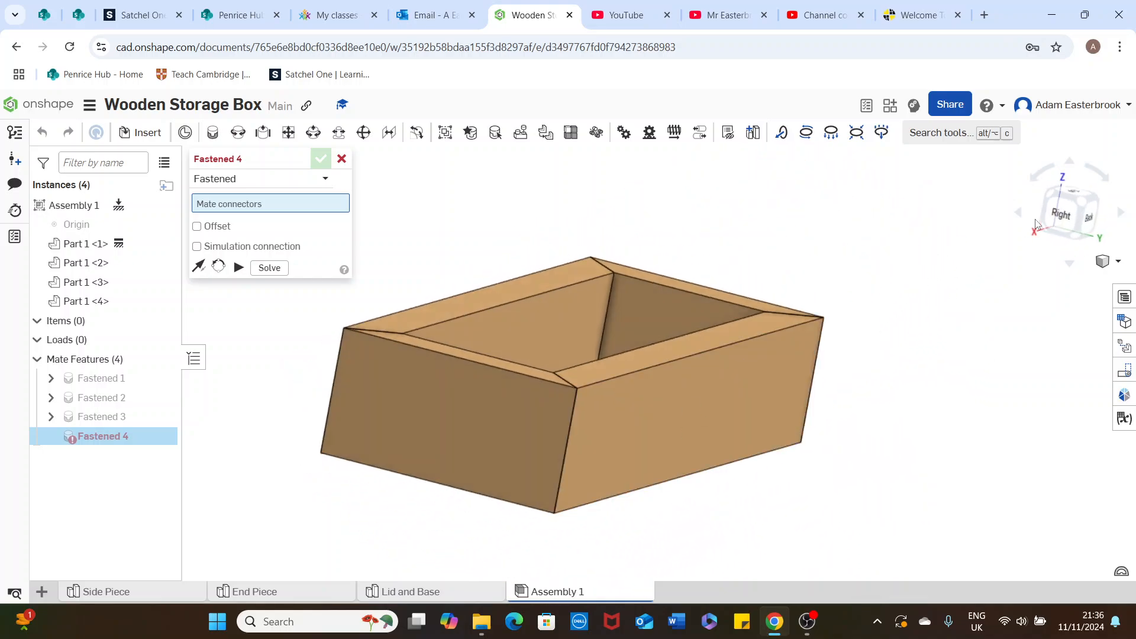
pyautogui.click(1107, 261)
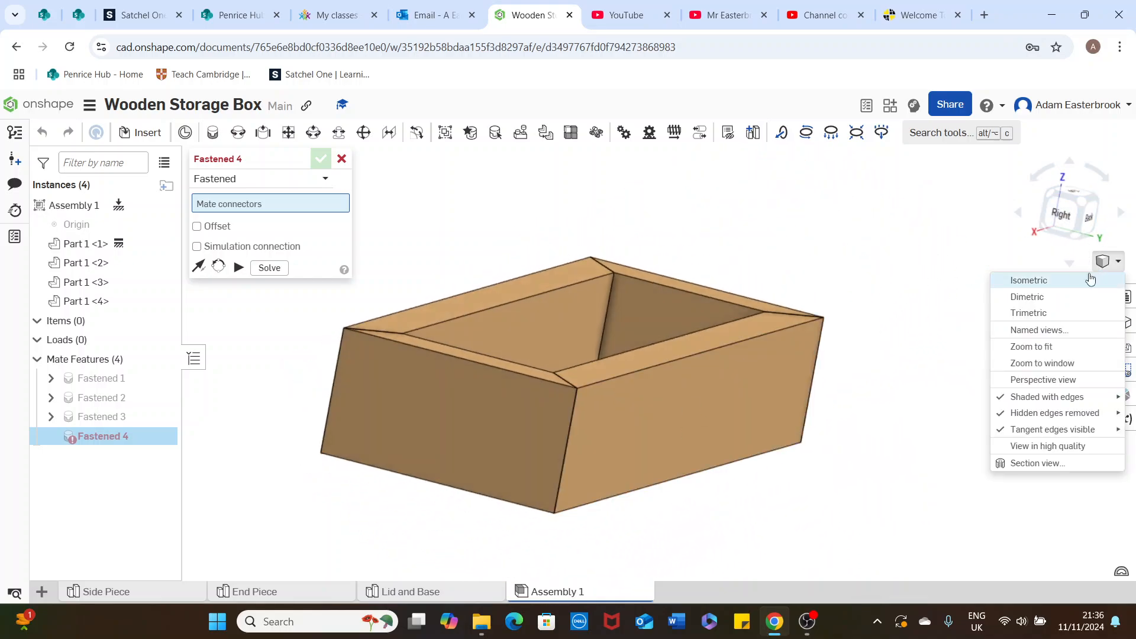
pyautogui.click(1059, 285)
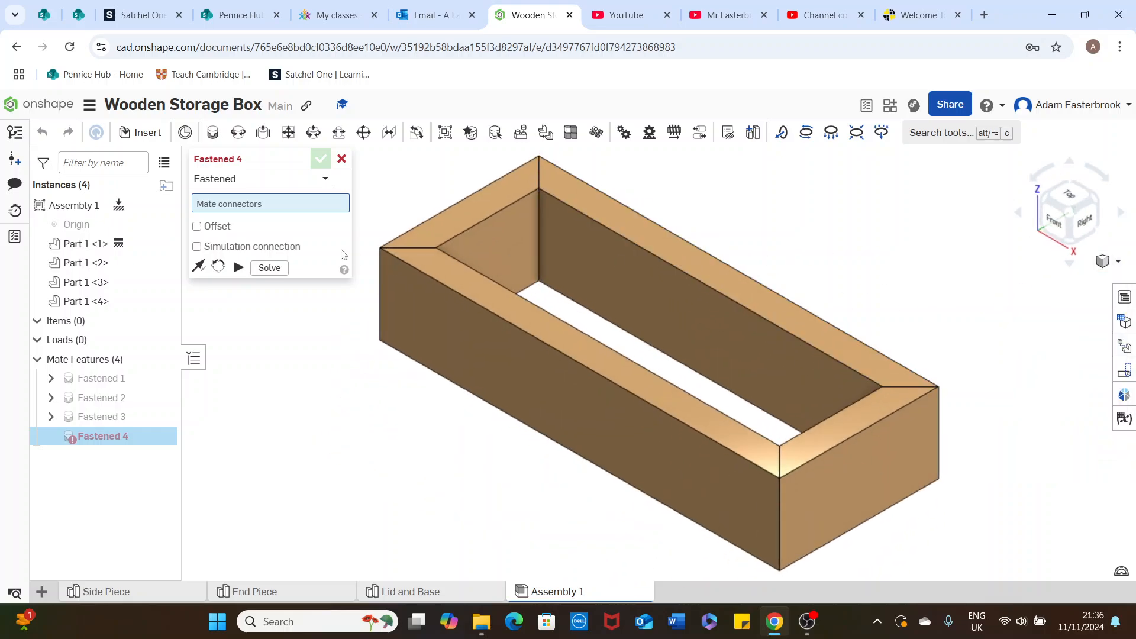
pyautogui.click(341, 159)
pyautogui.scroll(-1, 751, 208)
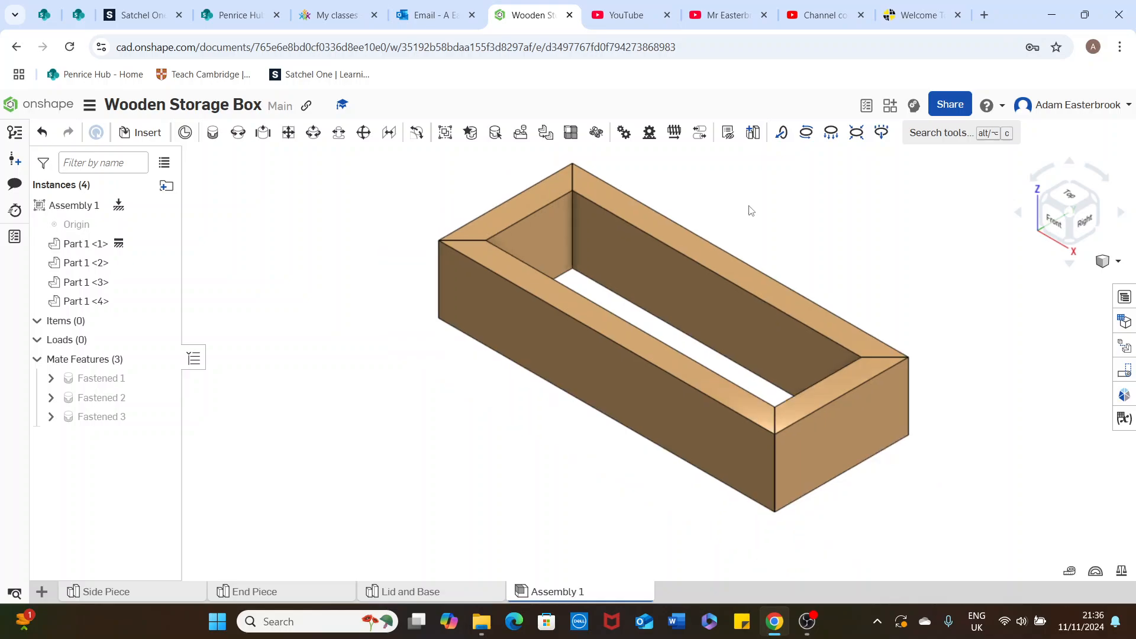
pyautogui.moveTo(833, 206); pyautogui.dragTo(787, 270, button='middle')
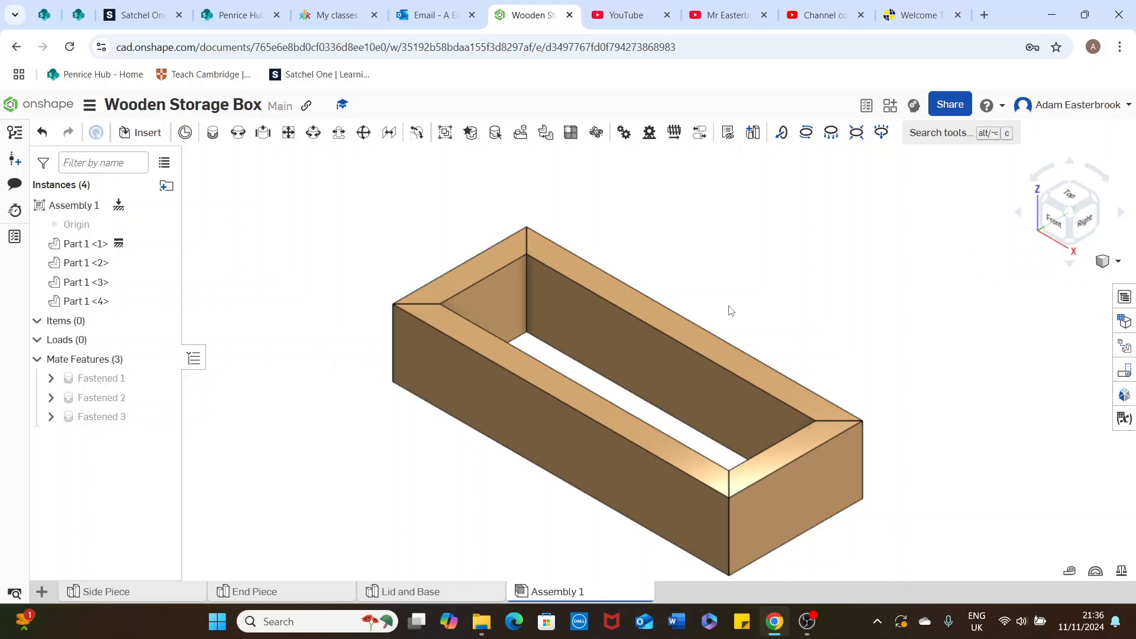
pyautogui.moveTo(729, 308); pyautogui.dragTo(724, 258, button='middle')
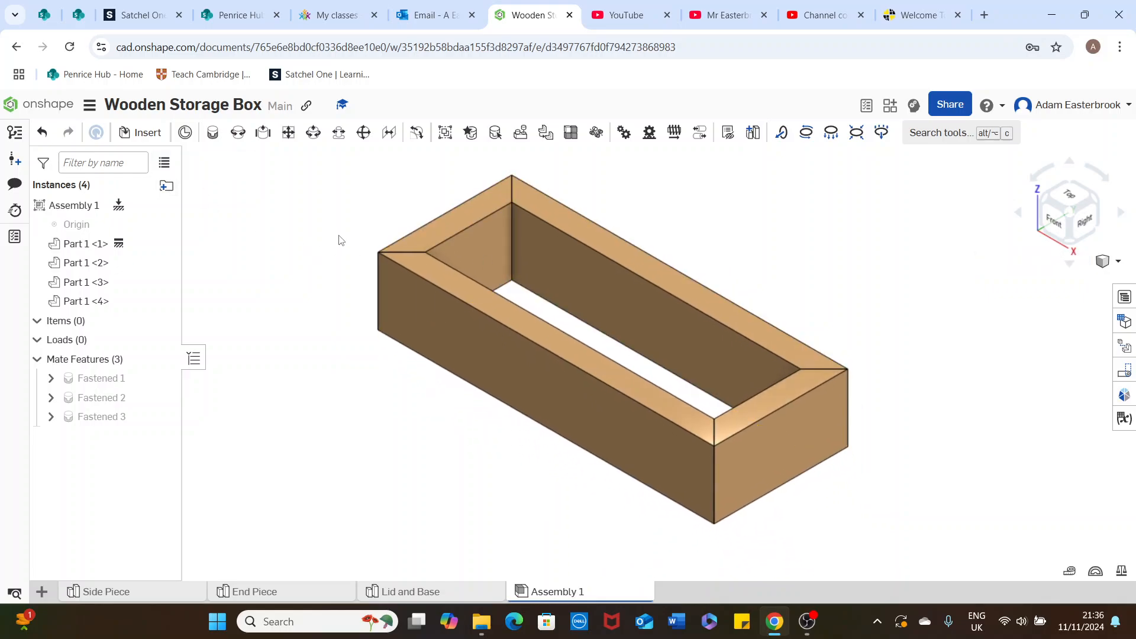
# Insert both parts from the Lid and Base part studio into the assembly
pyautogui.click(143, 134)
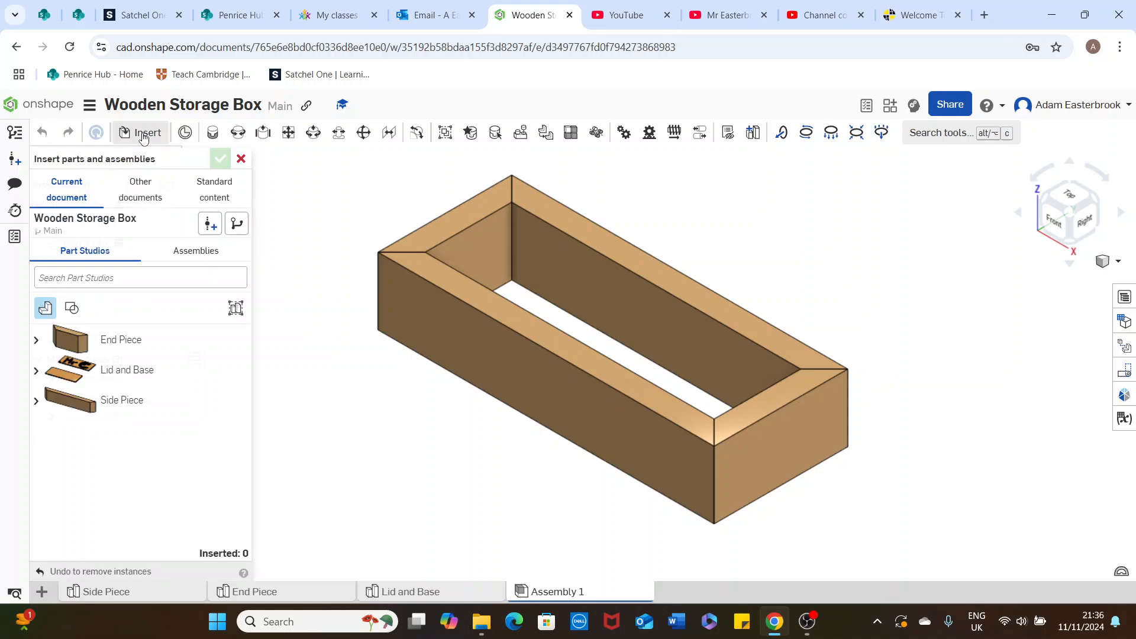
pyautogui.click(112, 371)
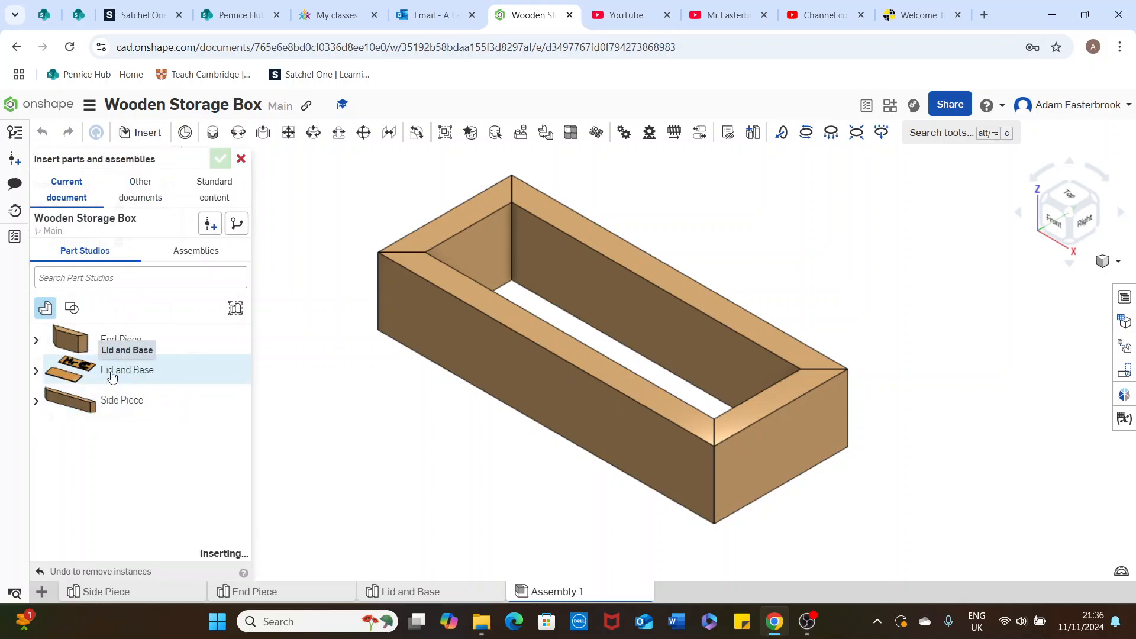
pyautogui.click(806, 406)
pyautogui.click(219, 160)
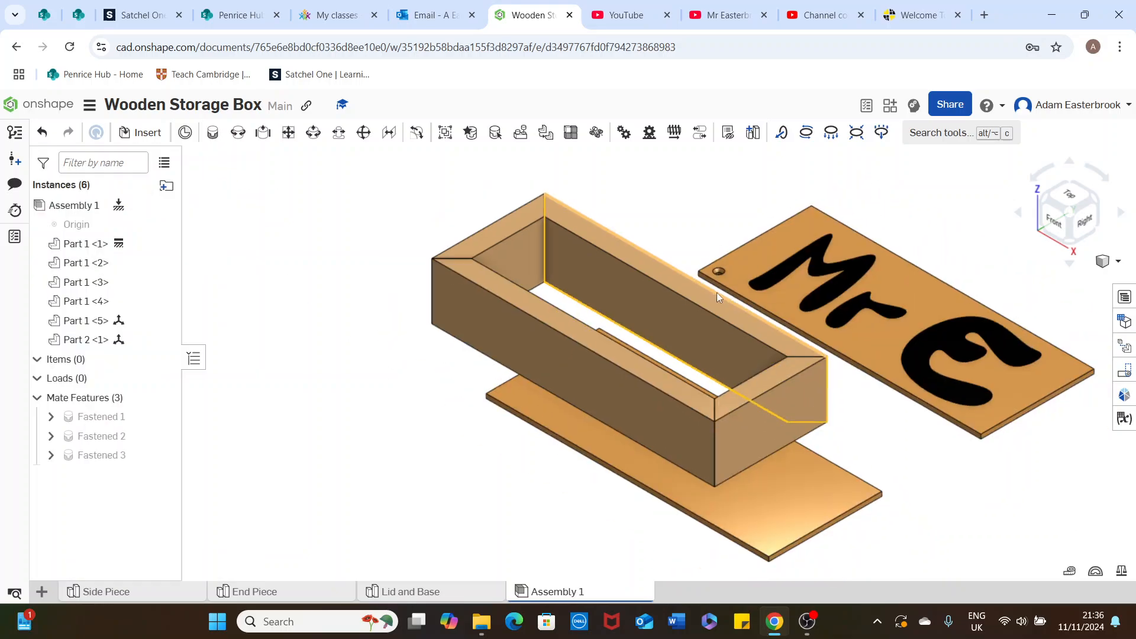
# Move the plain base panel out from under the frame to a clear spot in front of the box
pyautogui.press('f')
pyautogui.click(768, 413)
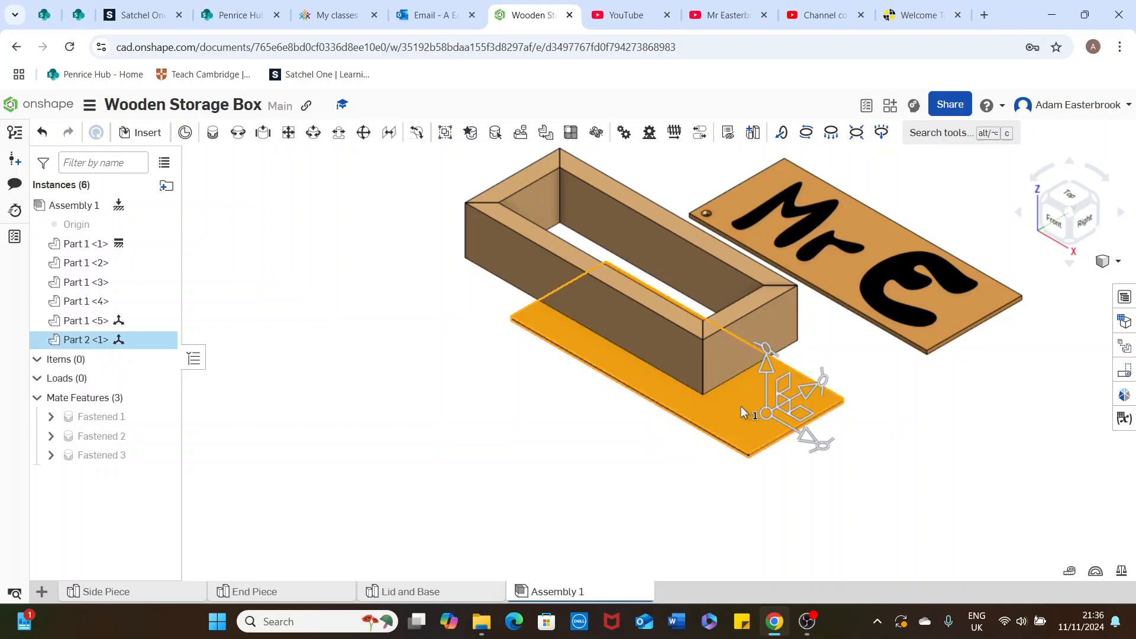
pyautogui.moveTo(792, 394); pyautogui.dragTo(676, 439)
pyautogui.click(656, 405)
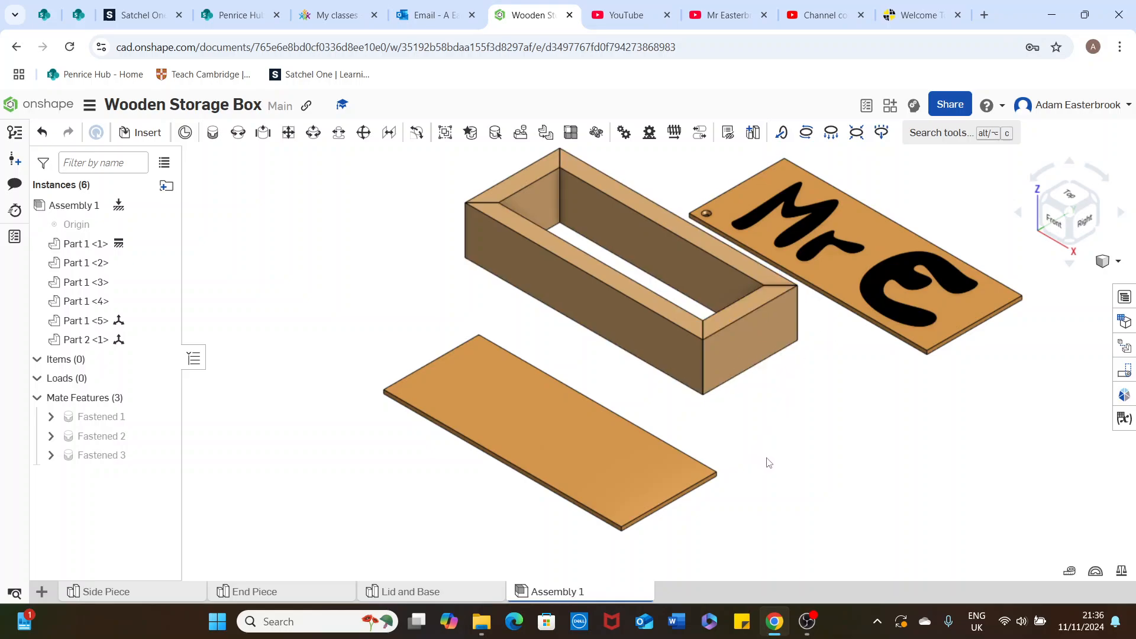
# Begin a fastened mate at the front-left corner of the base panel's upper face
pyautogui.click(213, 134)
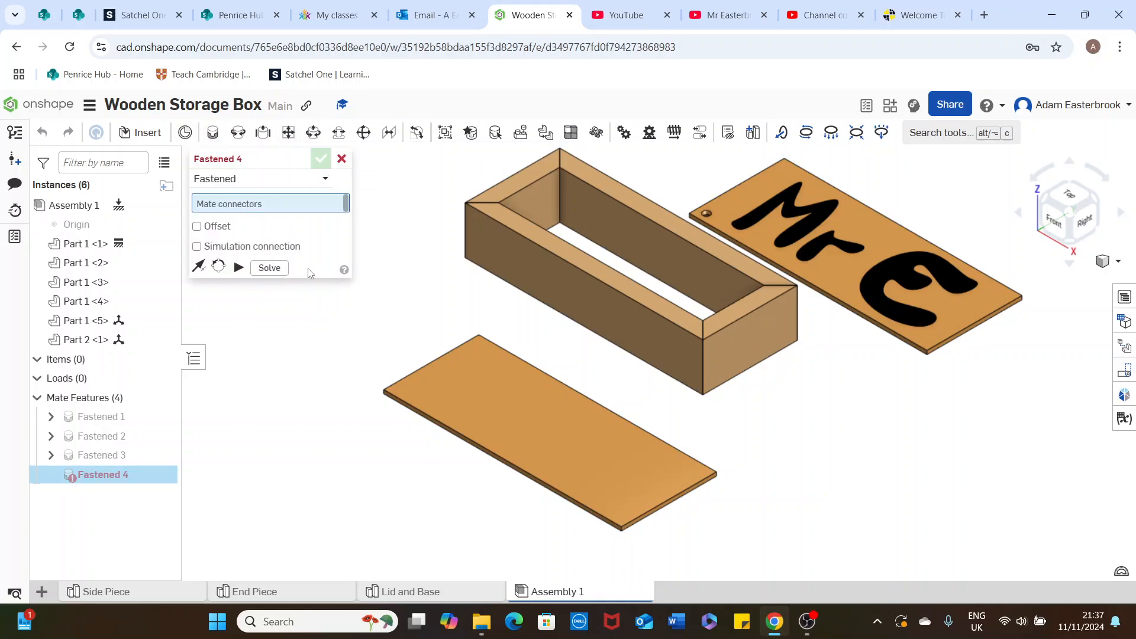
pyautogui.scroll(5, 387, 321)
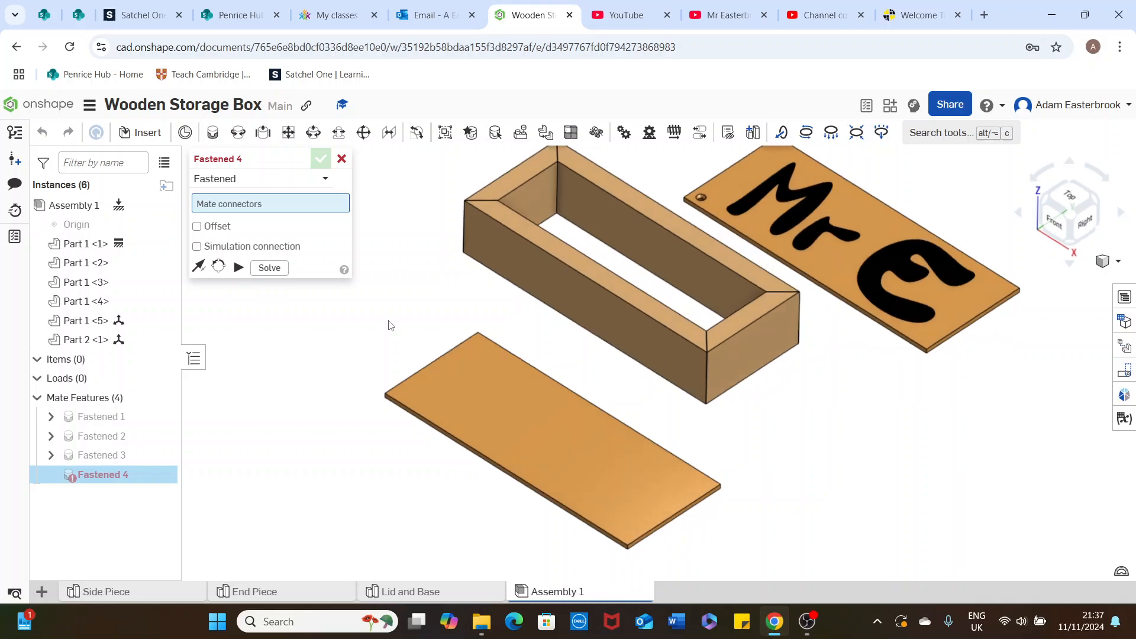
pyautogui.moveTo(406, 344); pyautogui.dragTo(424, 262, button='middle')
pyautogui.moveTo(408, 373); pyautogui.dragTo(412, 348, button='right')
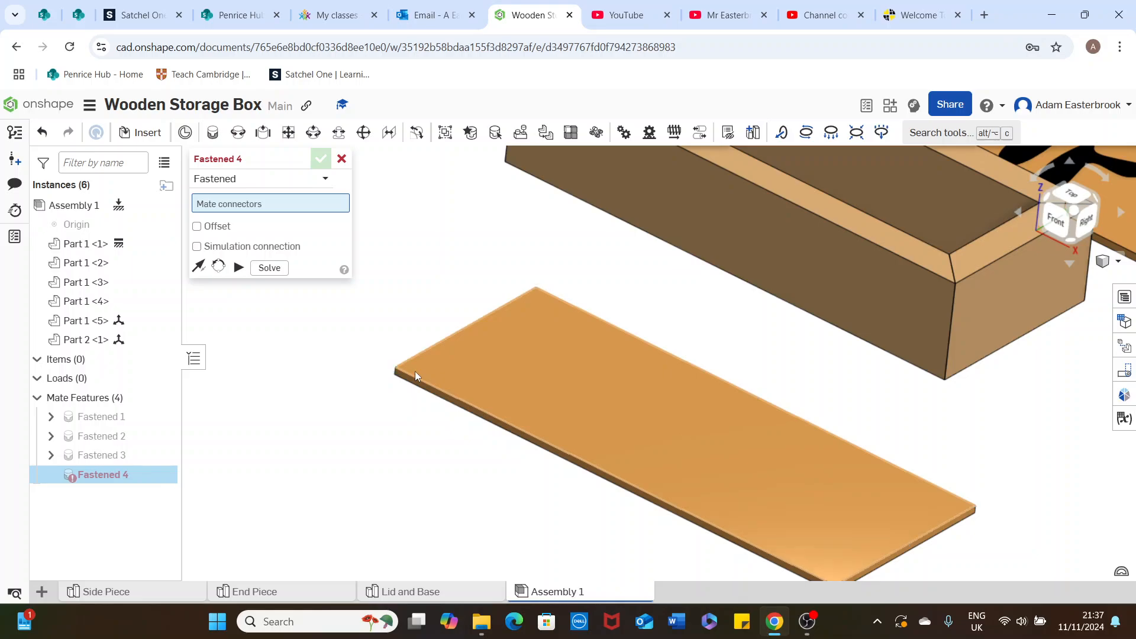
pyautogui.click(415, 371)
# Attach the base panel to the matching outer corner on the underside of the box frame, solve the mate and commit it
pyautogui.moveTo(551, 236); pyautogui.dragTo(561, 217, button='right')
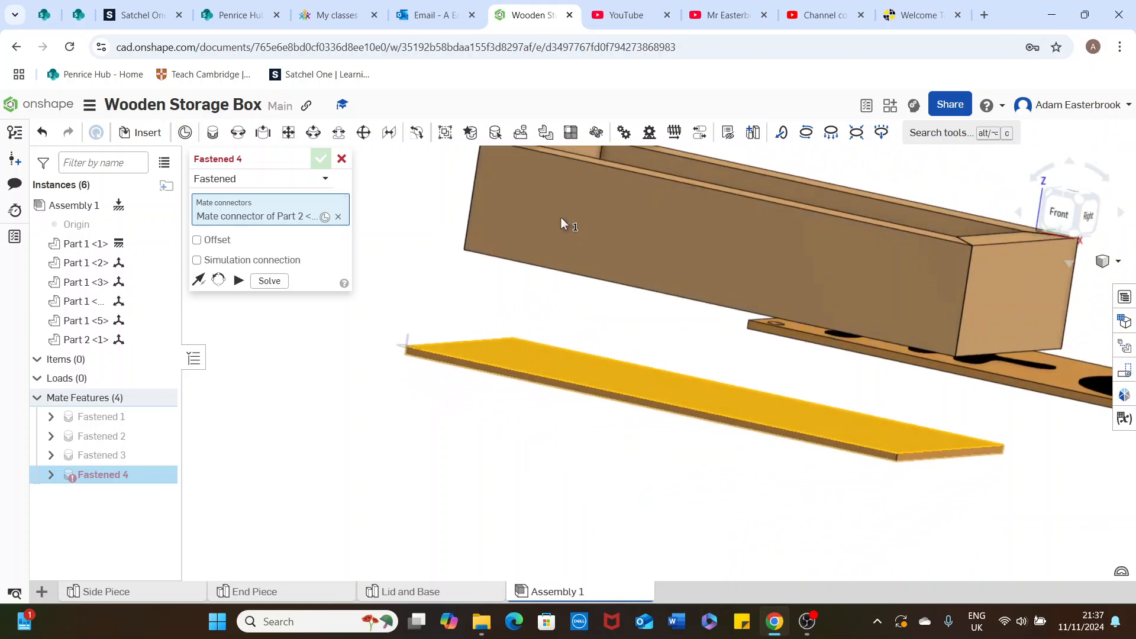
pyautogui.scroll(-1, 564, 227)
pyautogui.moveTo(567, 293); pyautogui.dragTo(568, 330, button='middle')
pyautogui.moveTo(593, 251); pyautogui.dragTo(548, 170, button='right')
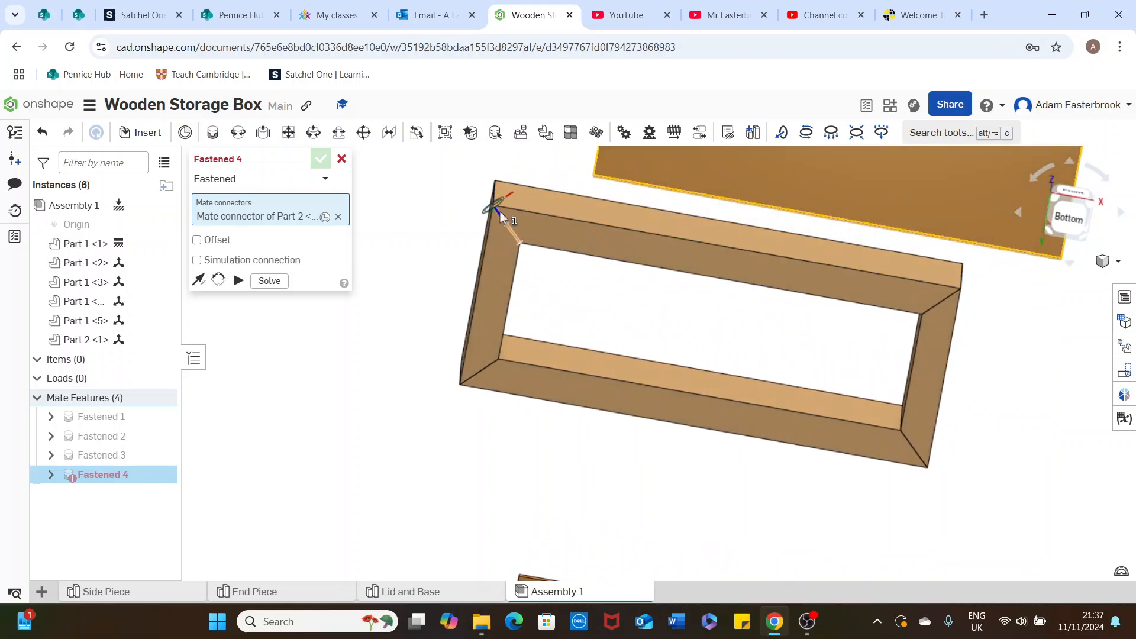
pyautogui.moveTo(500, 216)
pyautogui.mouseDown(button='right')
pyautogui.moveTo(549, 210)
pyautogui.moveTo(497, 217)
pyautogui.mouseUp(button='right')
pyautogui.scroll(5, 496, 216)
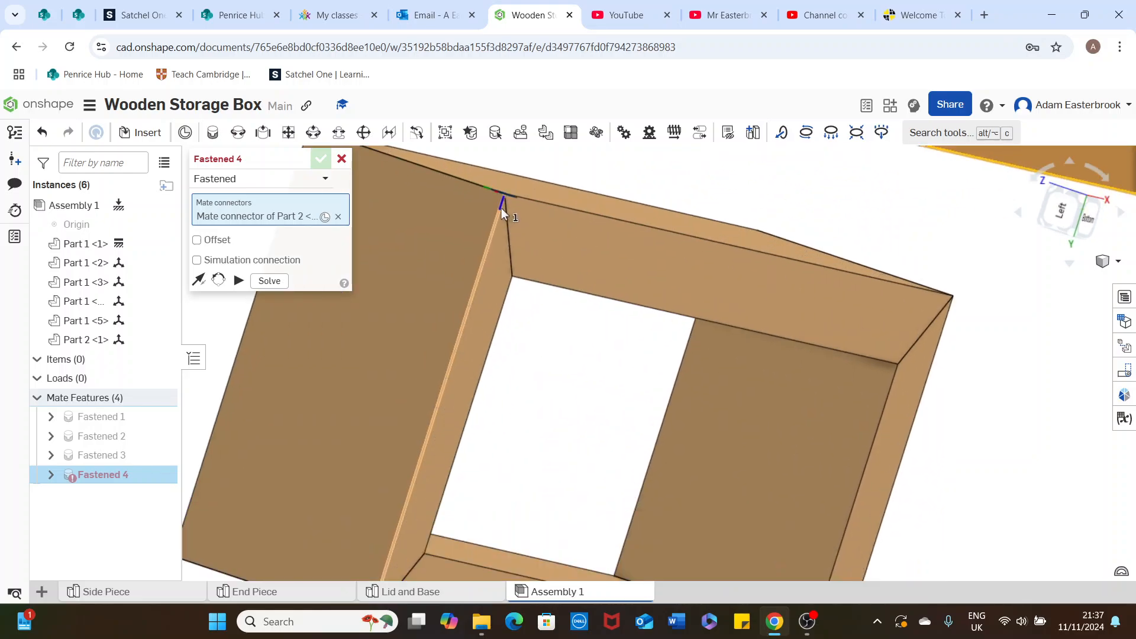
pyautogui.moveTo(507, 200); pyautogui.dragTo(464, 189, button='right')
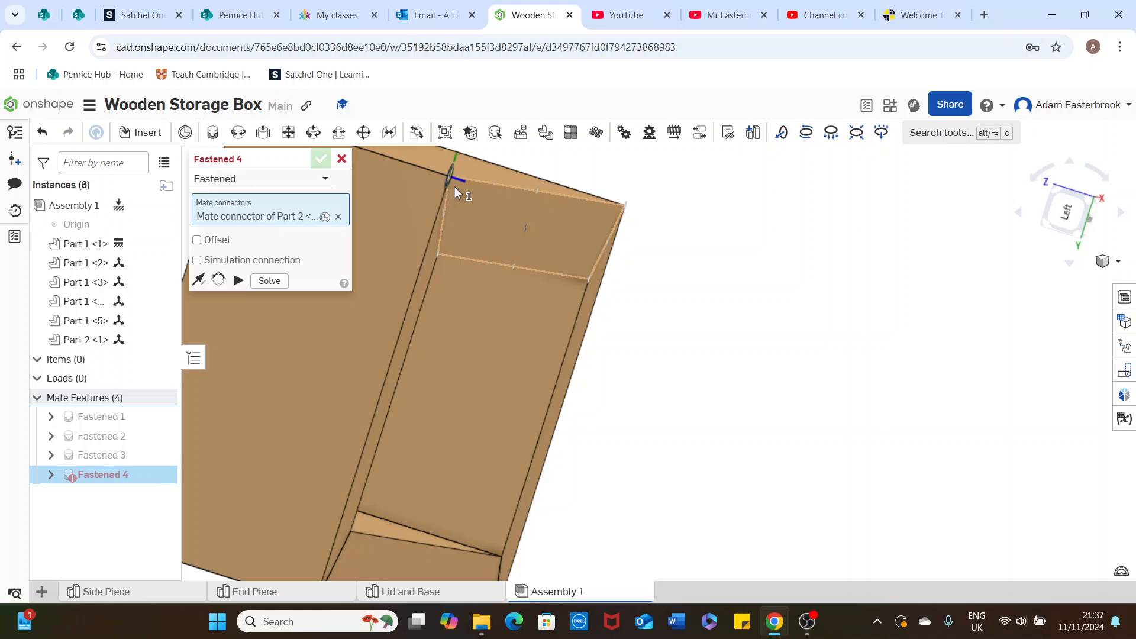
pyautogui.click(456, 192)
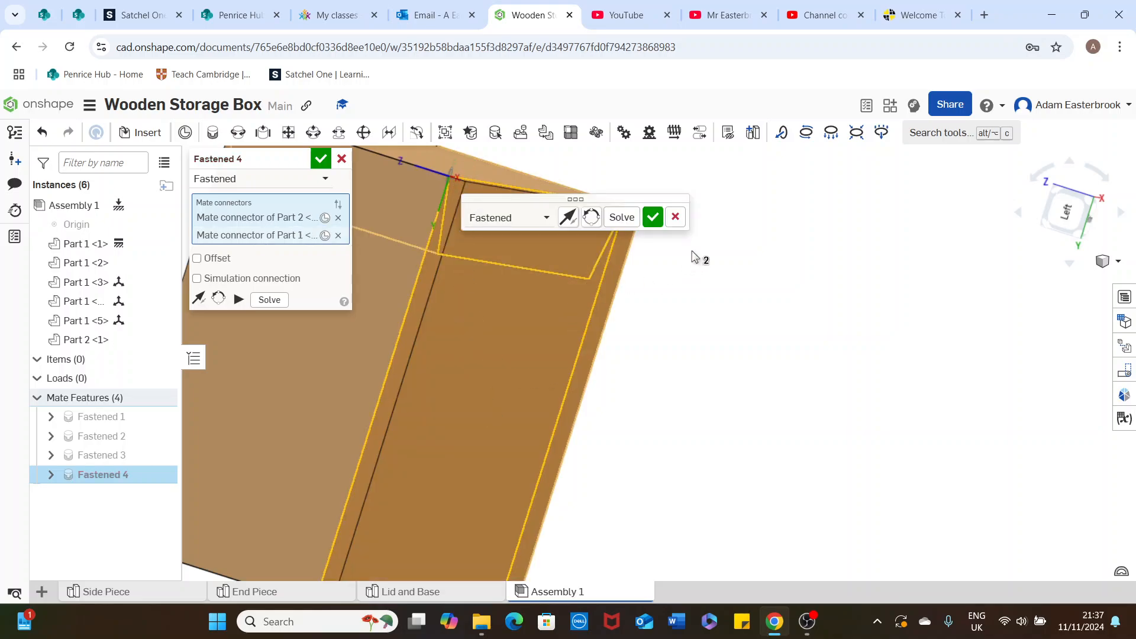
pyautogui.scroll(-3, 632, 308)
pyautogui.moveTo(678, 287); pyautogui.dragTo(658, 294, button='right')
pyautogui.click(614, 218)
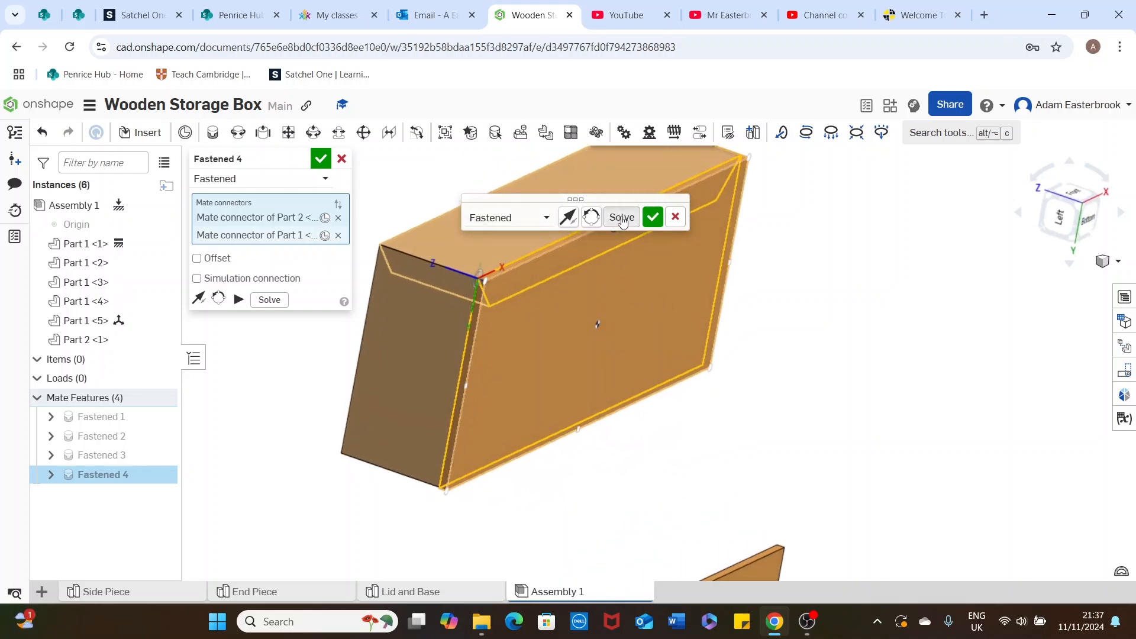
pyautogui.click(653, 218)
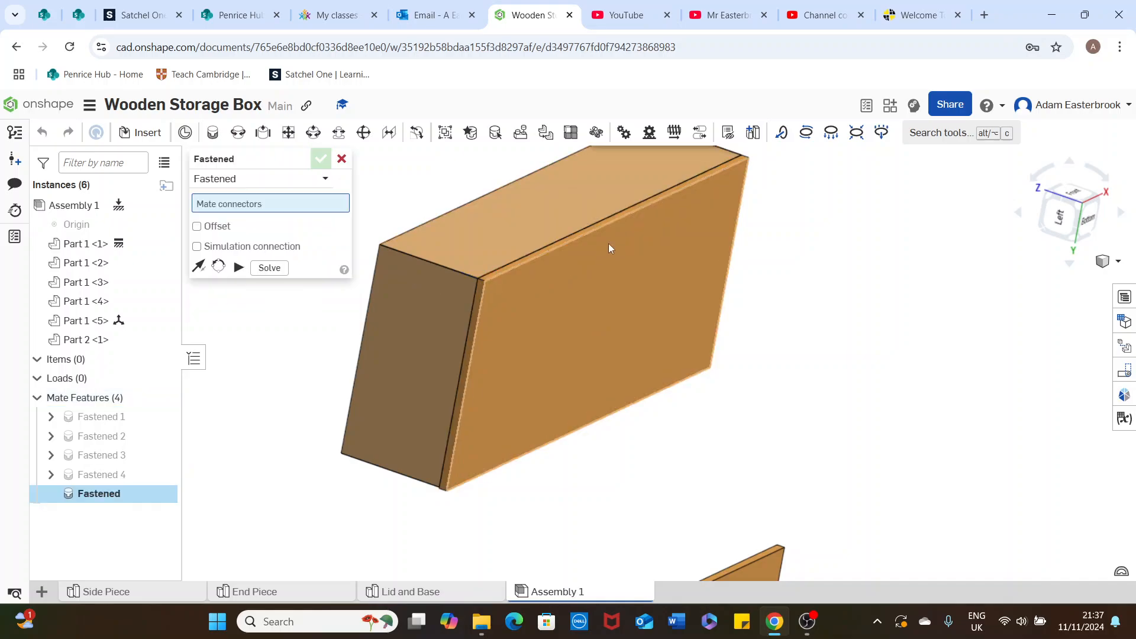
# Check the fitted base from above, leave the mate command and return to the isometric view
pyautogui.moveTo(765, 252); pyautogui.dragTo(827, 240, button='right')
pyautogui.scroll(-3, 817, 247)
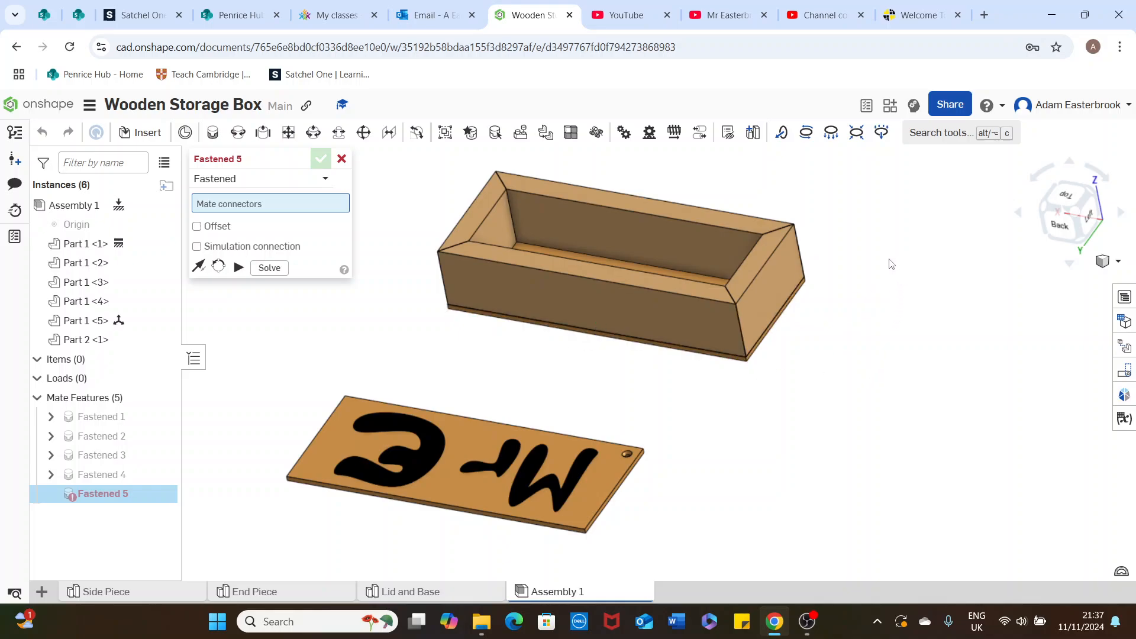
pyautogui.moveTo(896, 278)
pyautogui.mouseDown(button='right')
pyautogui.moveTo(884, 273)
pyautogui.moveTo(907, 287)
pyautogui.mouseUp(button='right')
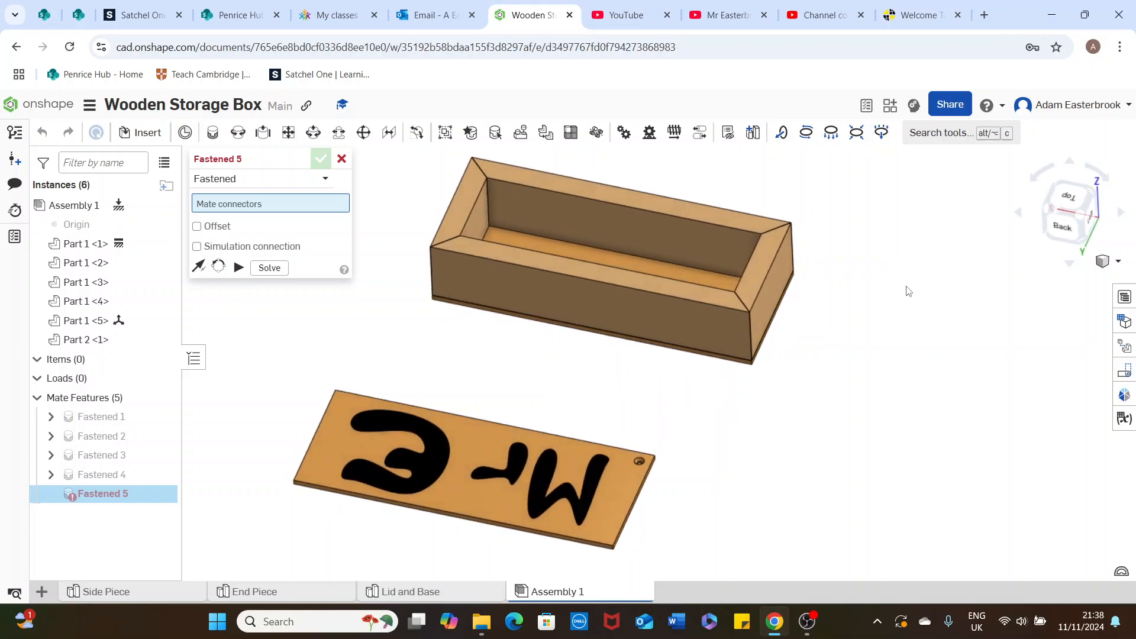
pyautogui.click(342, 159)
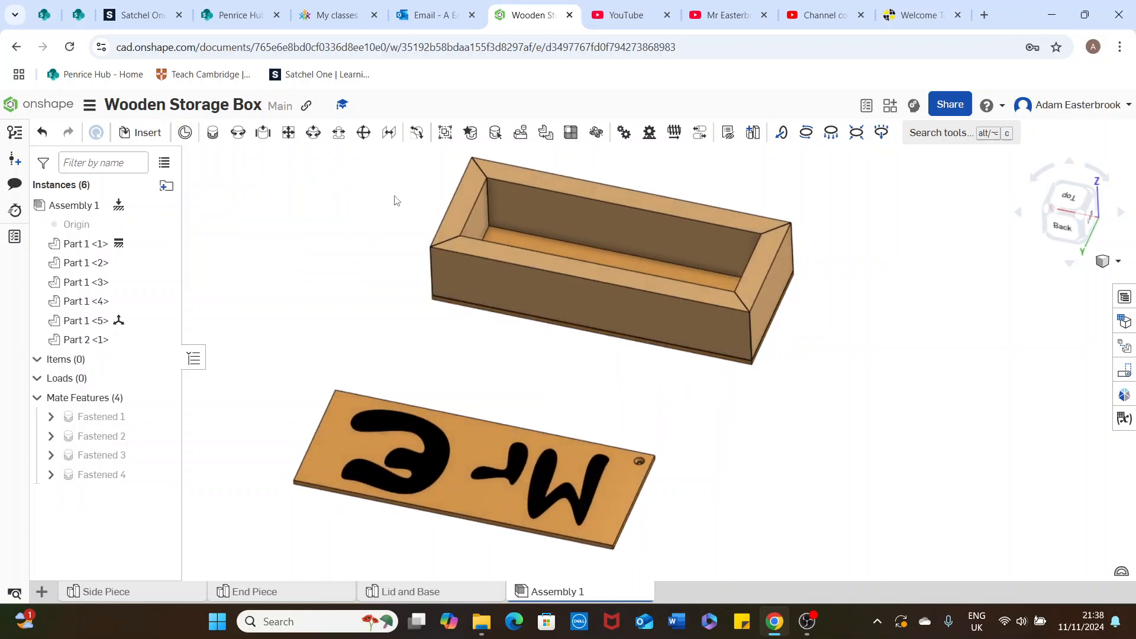
pyautogui.click(1113, 264)
pyautogui.click(1049, 284)
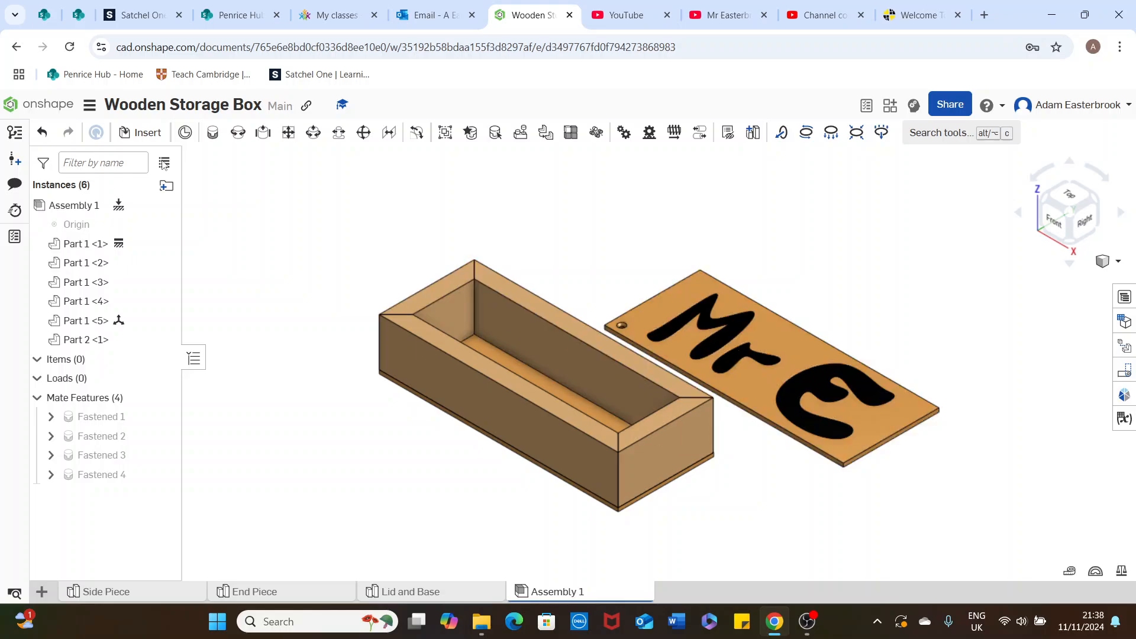
# Try a revolute mate joining the hole on the lid's upper face to the mitre-joint midpoint on the box's front-left rim corner
pyautogui.click(238, 134)
pyautogui.moveTo(592, 276)
pyautogui.mouseDown(button='right')
pyautogui.moveTo(609, 301)
pyautogui.moveTo(602, 295)
pyautogui.mouseUp(button='right')
pyautogui.scroll(5, 597, 275)
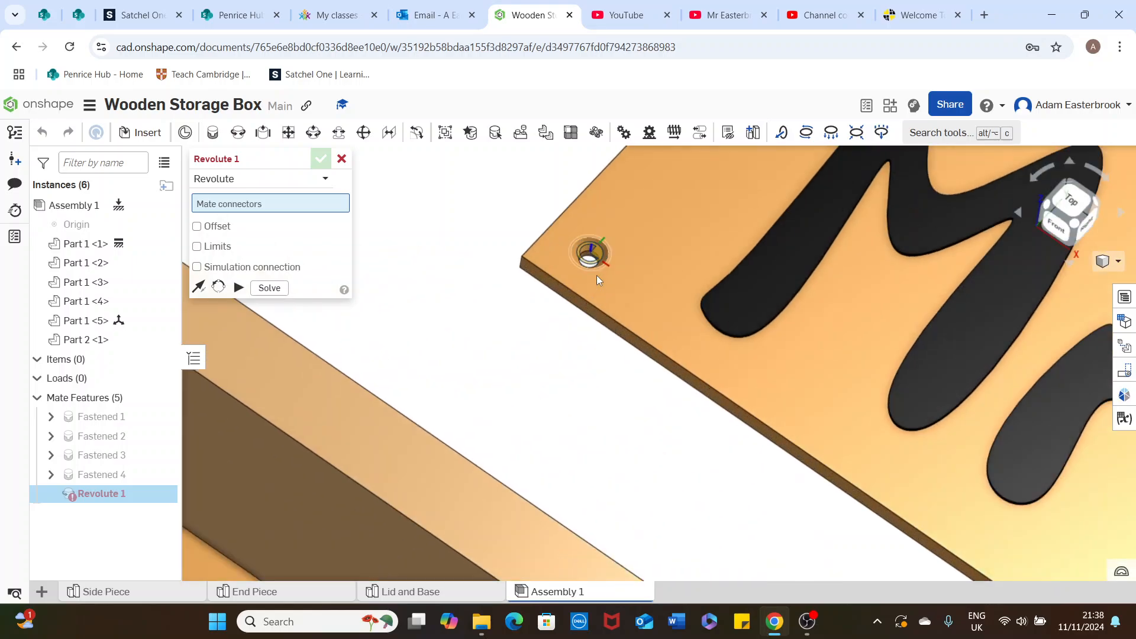
pyautogui.scroll(3, 596, 268)
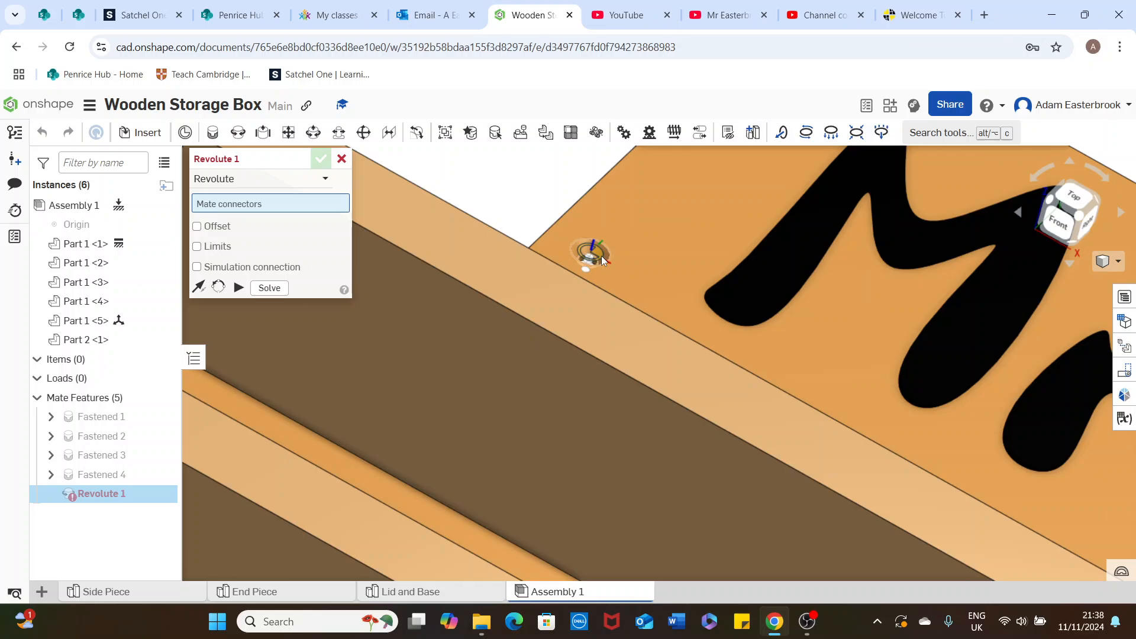
pyautogui.click(602, 259)
pyautogui.scroll(-10, 592, 267)
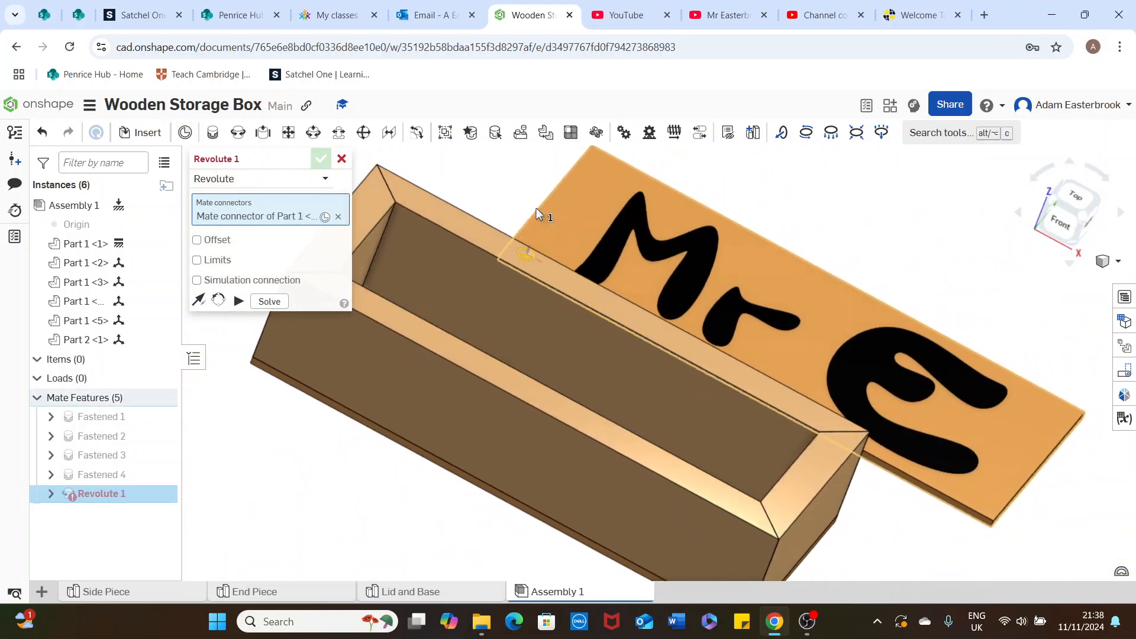
pyautogui.moveTo(536, 208); pyautogui.dragTo(662, 193, button='middle')
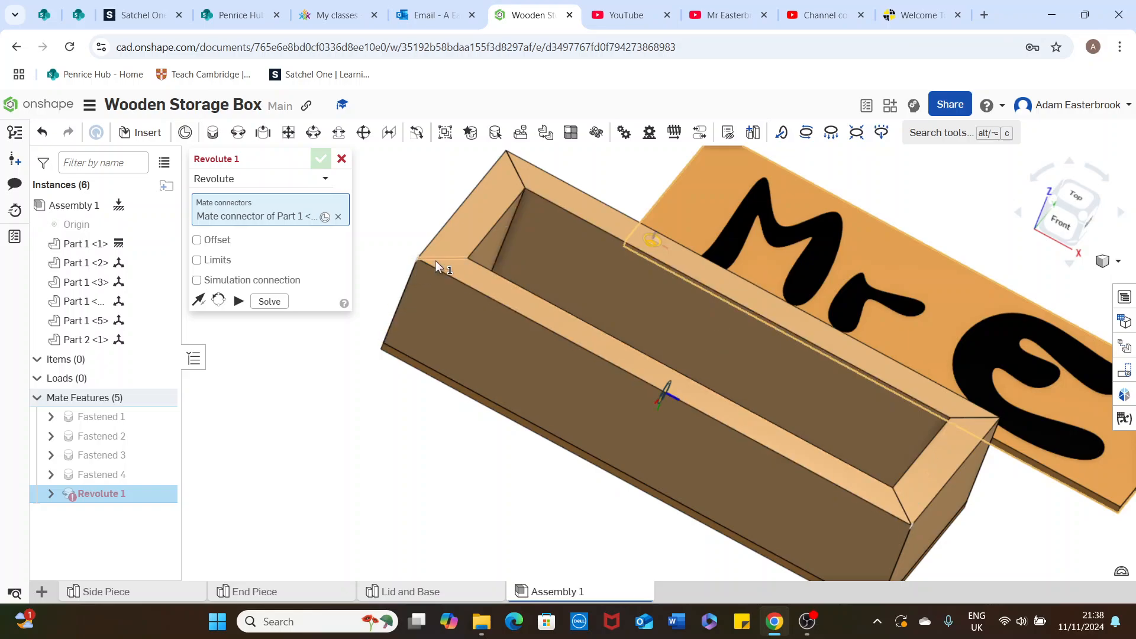
pyautogui.moveTo(448, 259); pyautogui.dragTo(441, 256, button='right')
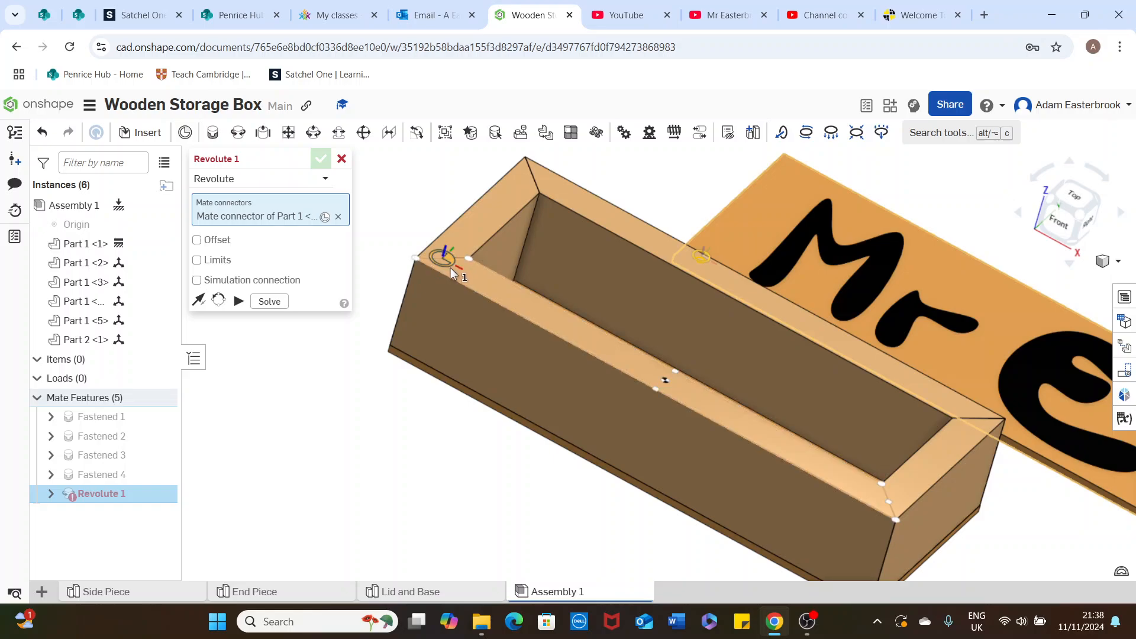
pyautogui.click(450, 268)
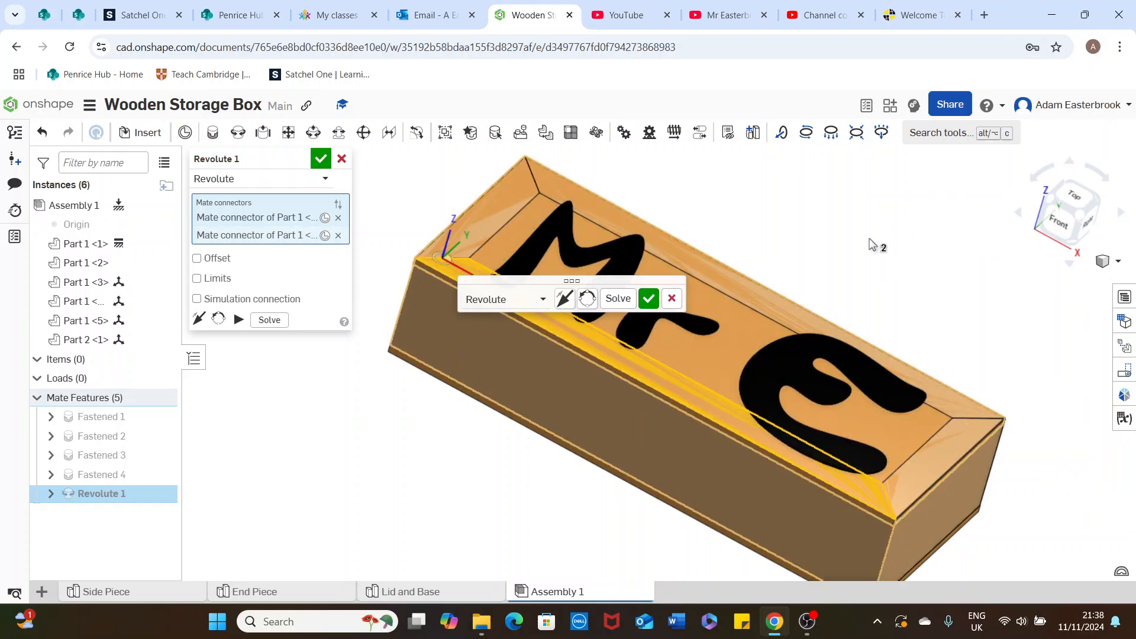
pyautogui.moveTo(718, 231); pyautogui.dragTo(721, 195, button='right')
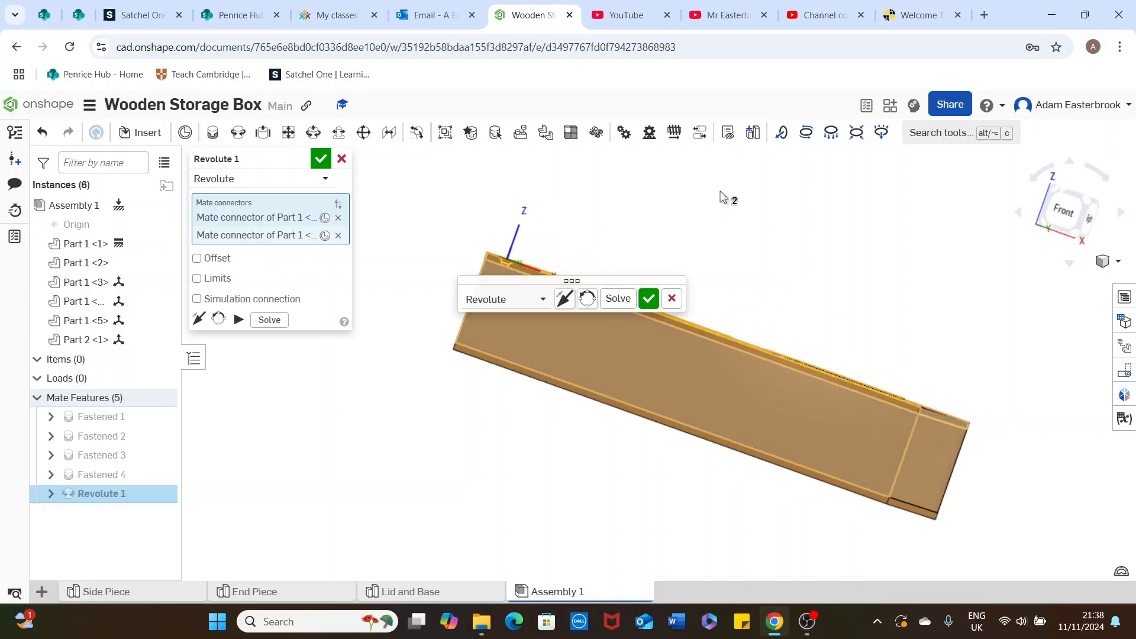
pyautogui.click(649, 299)
# Leave the mate command, return to the isometric view and delete the lid's revolute mate
pyautogui.moveTo(653, 255); pyautogui.dragTo(585, 251, button='right')
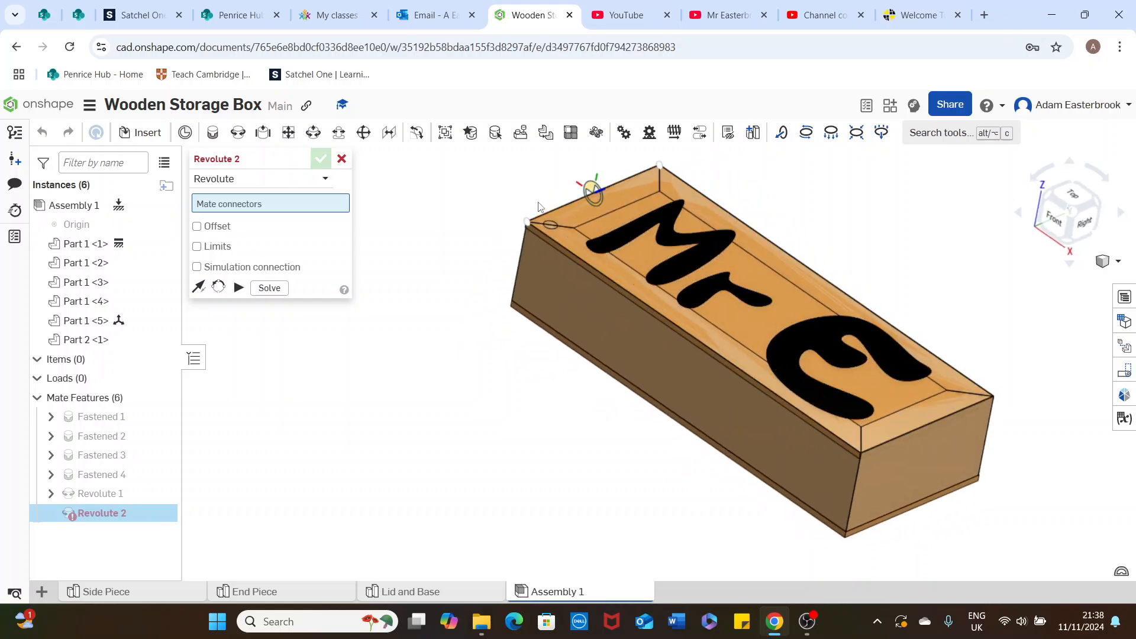
pyautogui.click(341, 159)
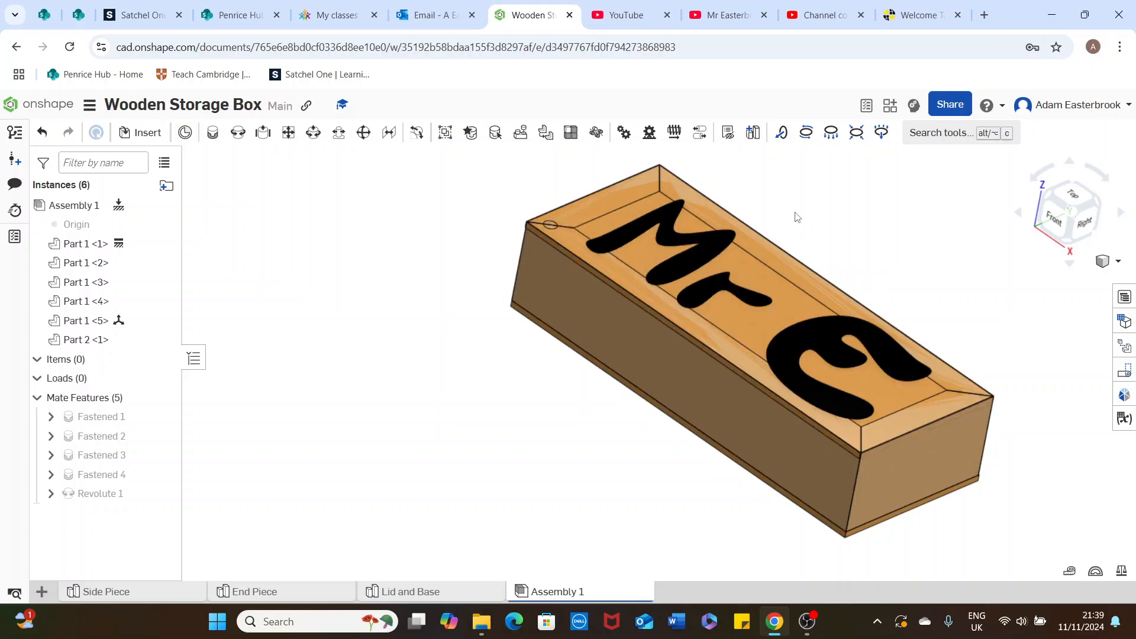
pyautogui.click(1116, 261)
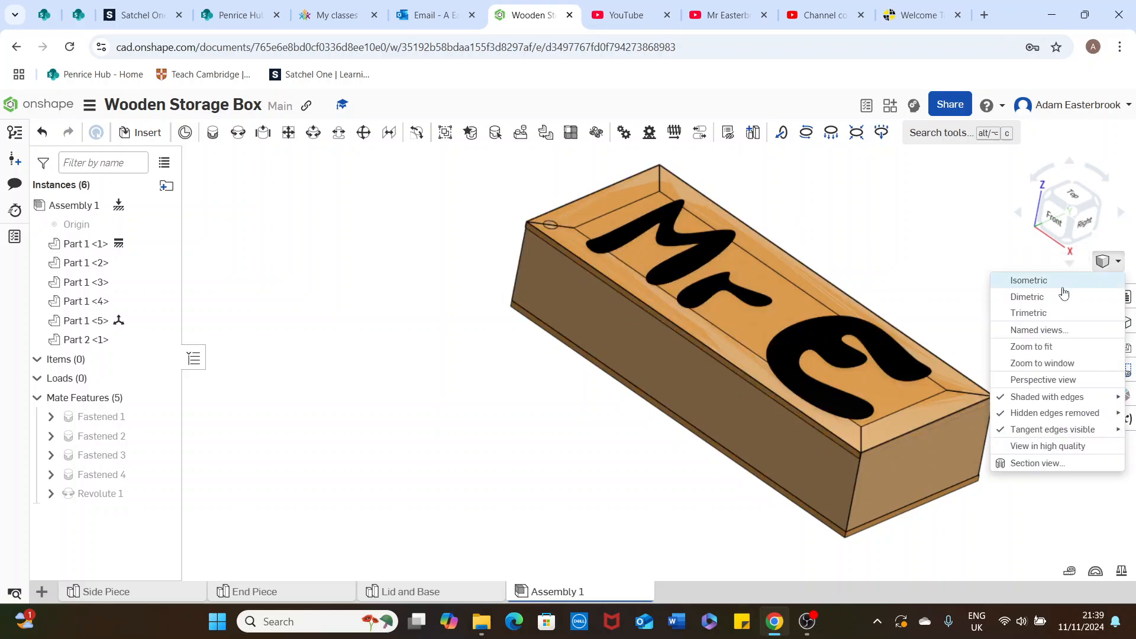
pyautogui.click(1017, 285)
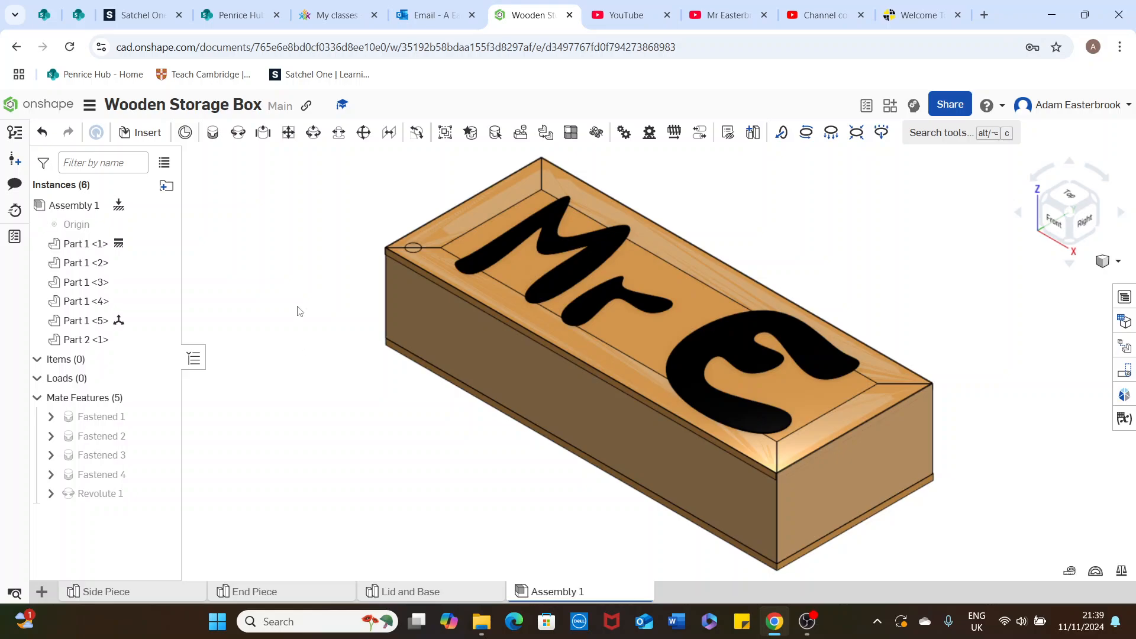
pyautogui.rightClick(131, 501)
pyautogui.click(173, 479)
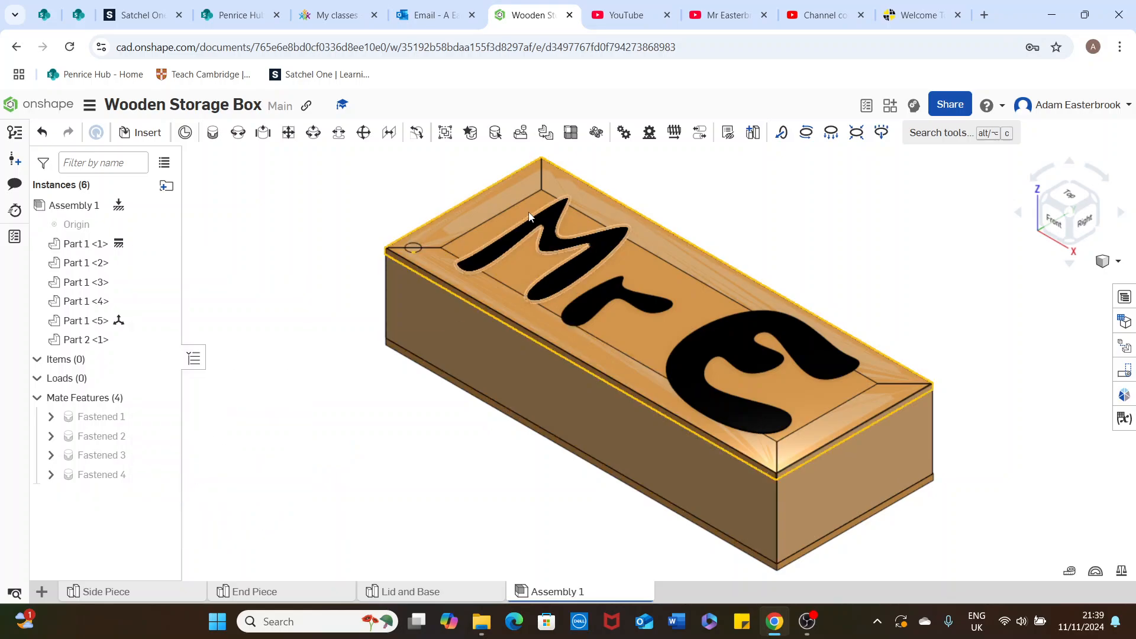
# Move the lid off the box to a clear spot behind it
pyautogui.click(479, 204)
pyautogui.scroll(-2, 784, 214)
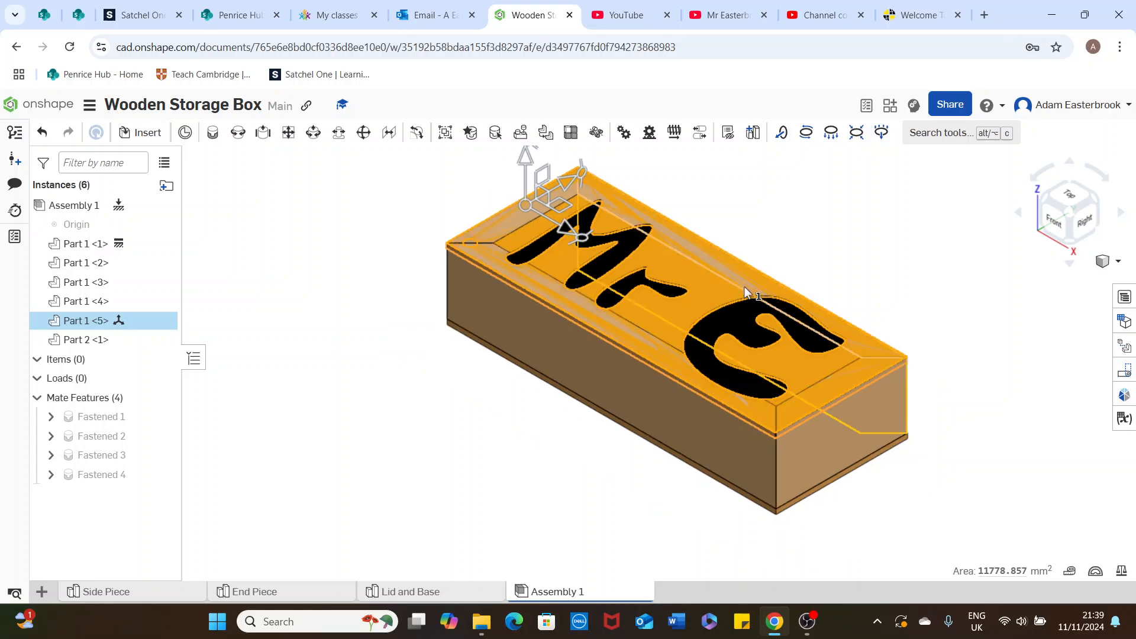
pyautogui.moveTo(571, 232); pyautogui.dragTo(730, 131)
pyautogui.click(419, 427)
pyautogui.moveTo(418, 426); pyautogui.dragTo(427, 339, button='right')
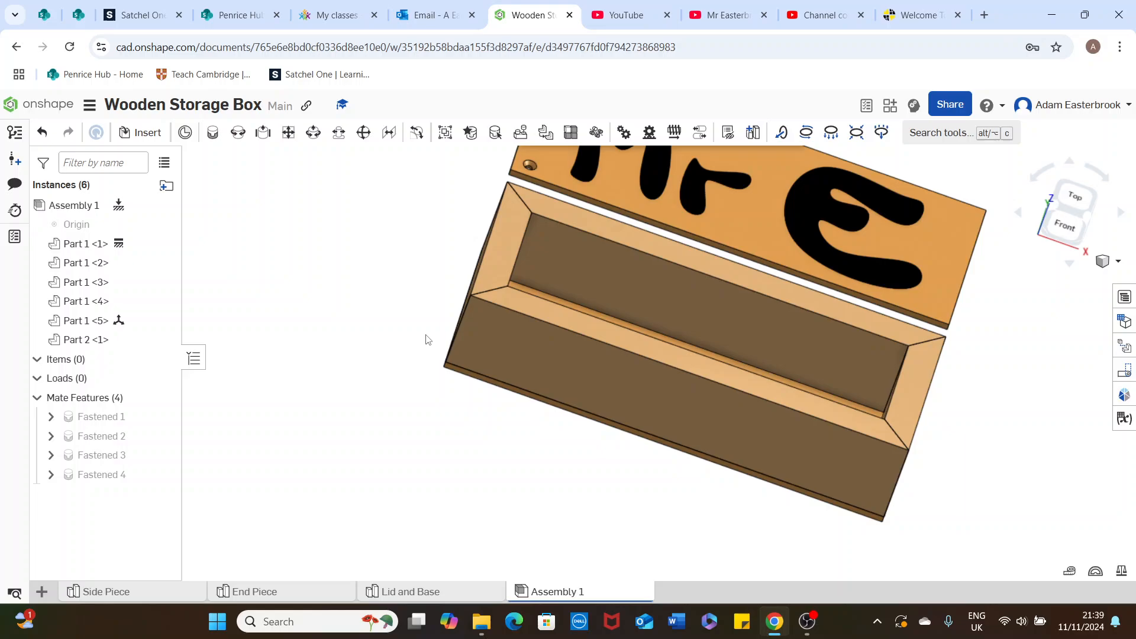
pyautogui.moveTo(449, 254); pyautogui.dragTo(457, 245, button='right')
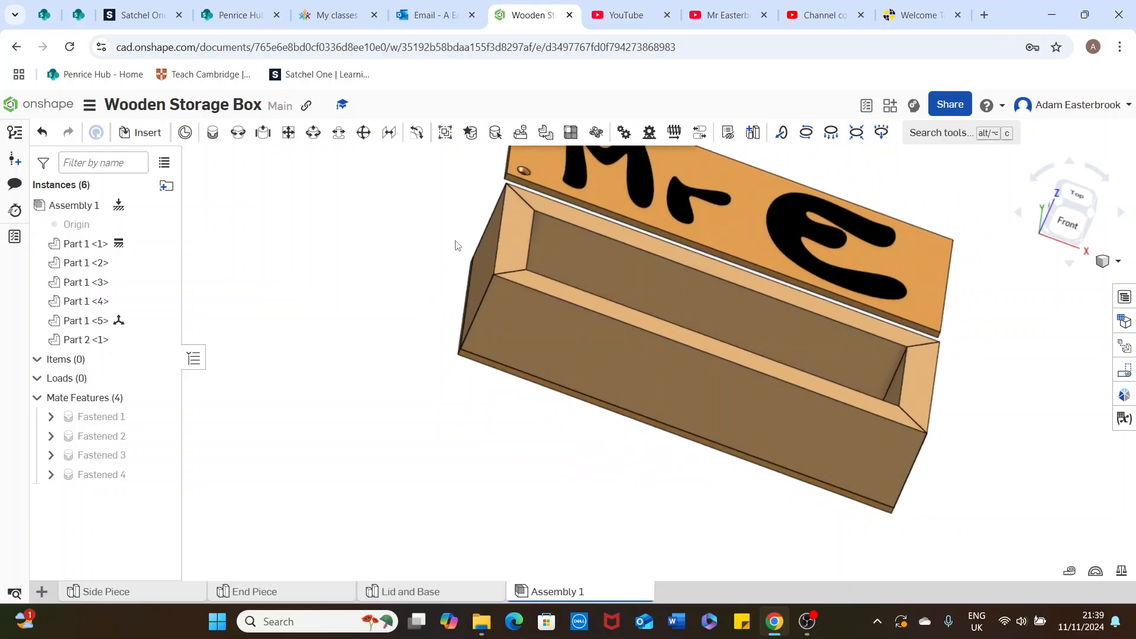
# Begin a revolute mate at the centre of the hole on the underside of the lid
pyautogui.click(238, 132)
pyautogui.moveTo(438, 195); pyautogui.dragTo(504, 131, button='right')
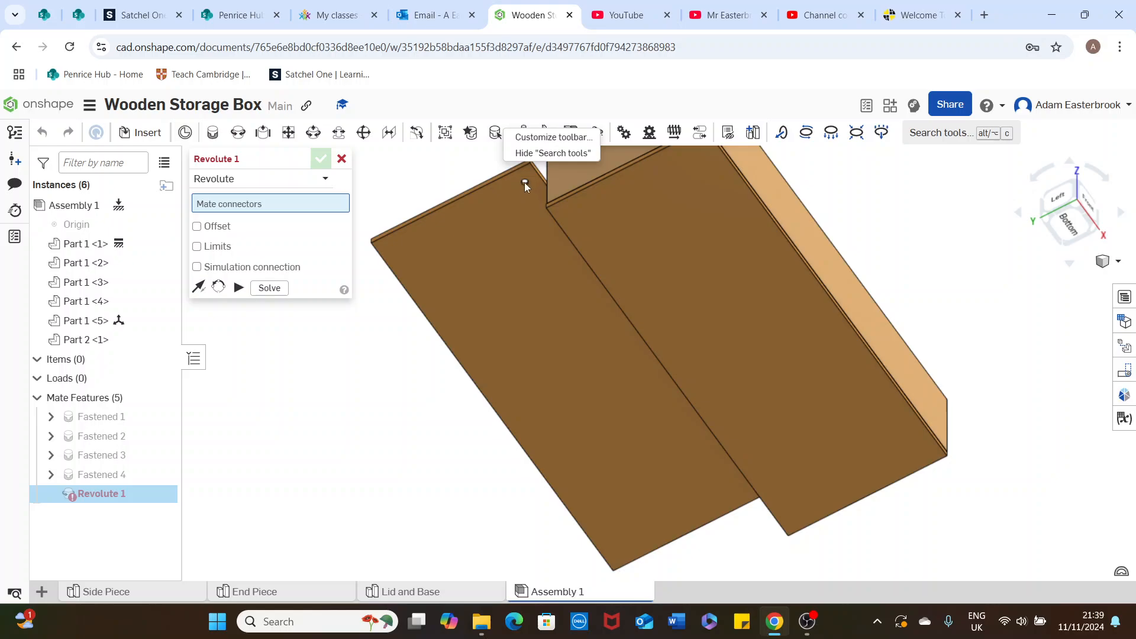
pyautogui.rightClick(463, 179)
pyautogui.click(459, 168)
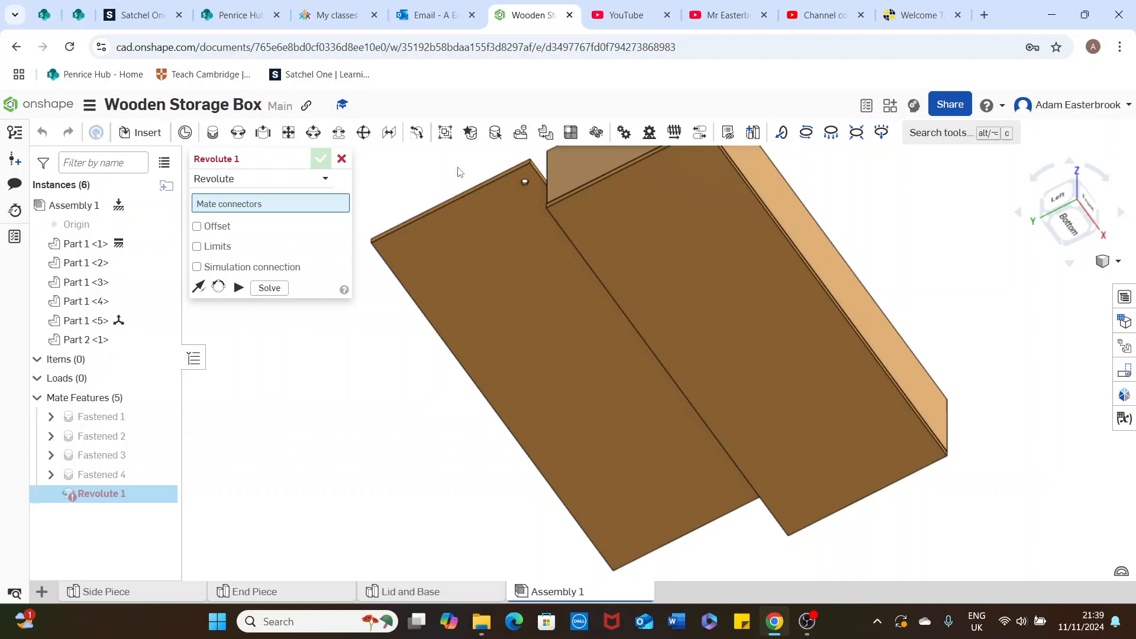
pyautogui.moveTo(431, 177); pyautogui.dragTo(443, 177, button='right')
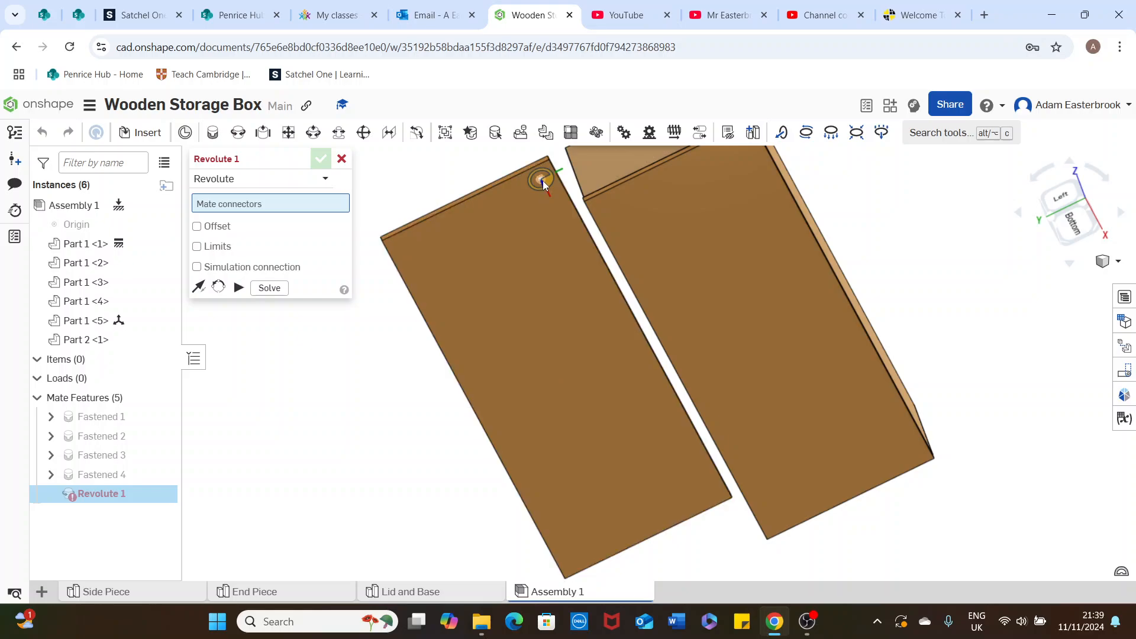
pyautogui.moveTo(543, 180); pyautogui.dragTo(562, 185, button='right')
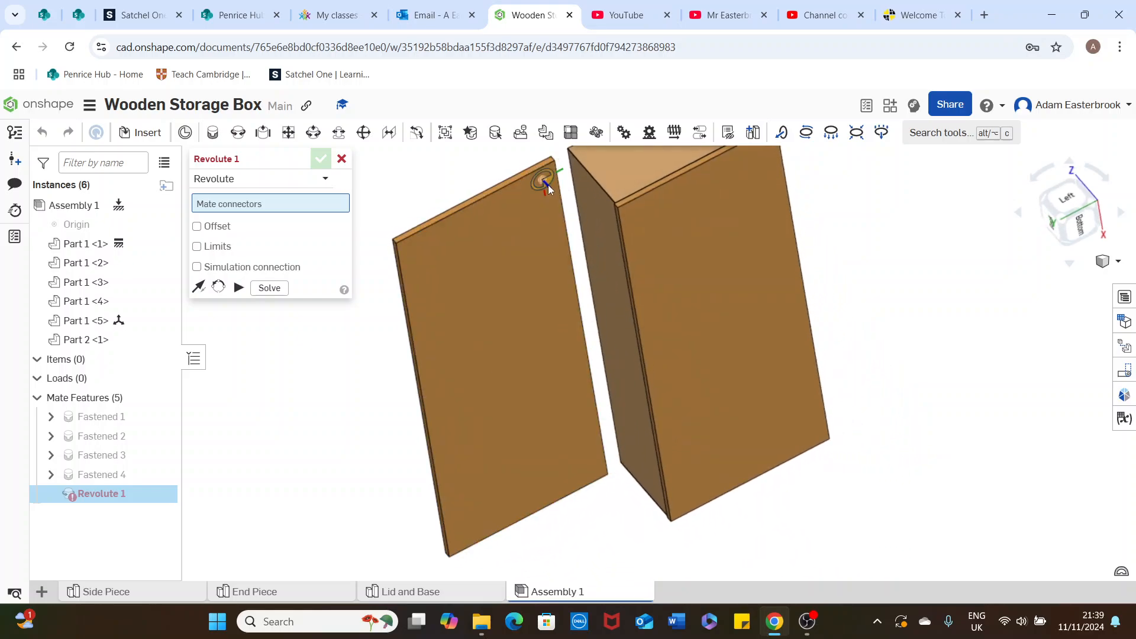
pyautogui.click(548, 185)
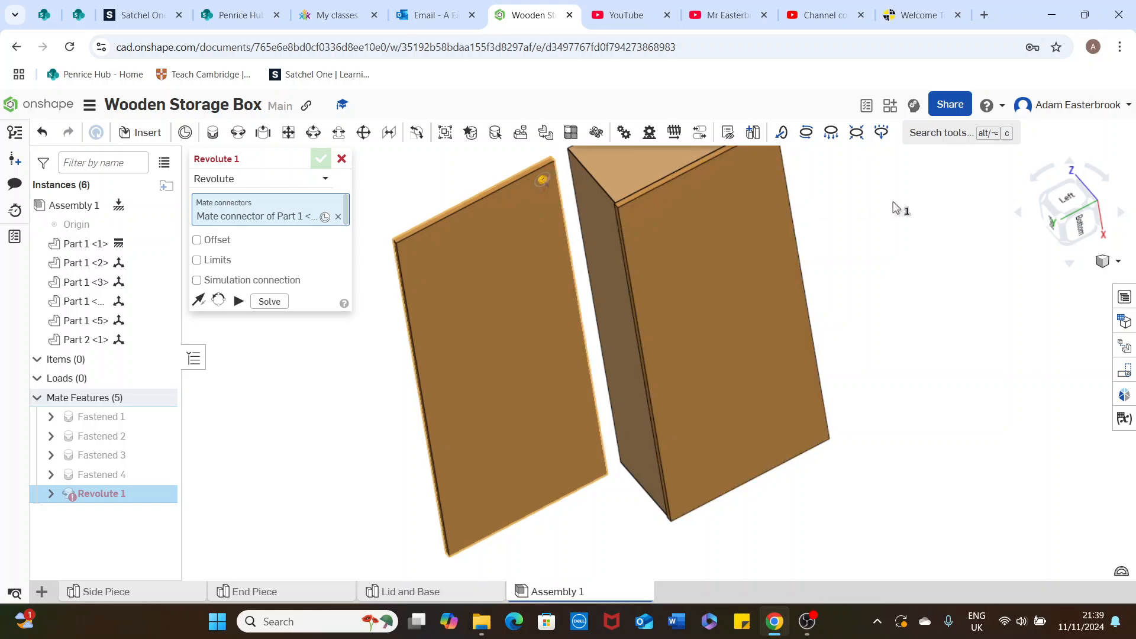
# Attach the lid to the mitre-joint midpoint on the box's front-left rim corner, commit the revolute mate and leave the command
pyautogui.moveTo(893, 207); pyautogui.dragTo(768, 278, button='right')
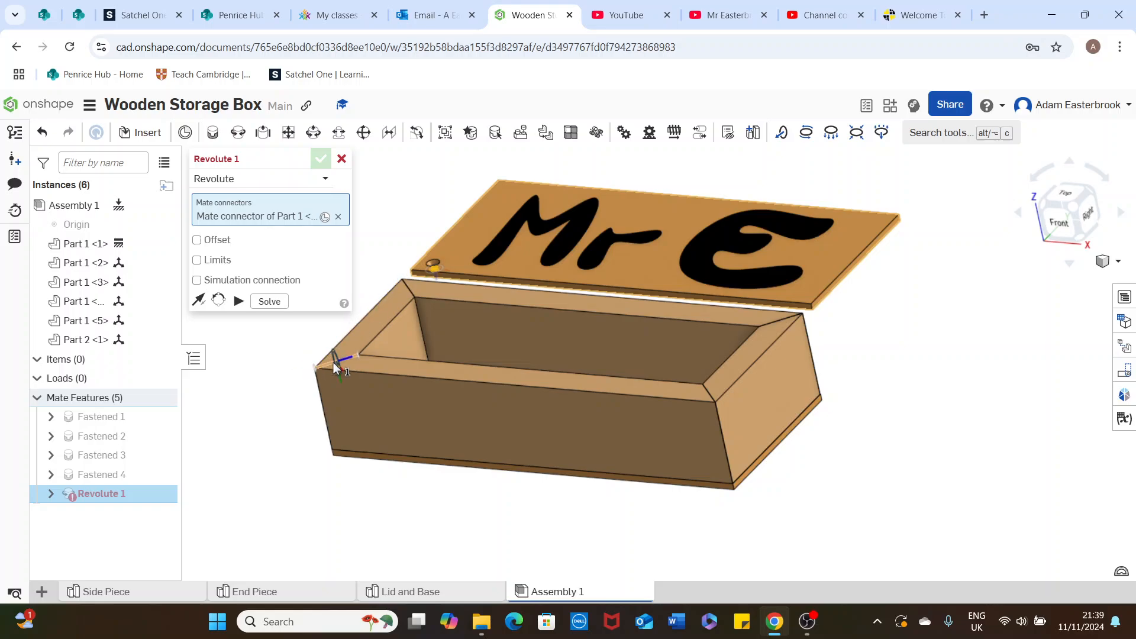
pyautogui.moveTo(339, 350); pyautogui.dragTo(348, 363, button='right')
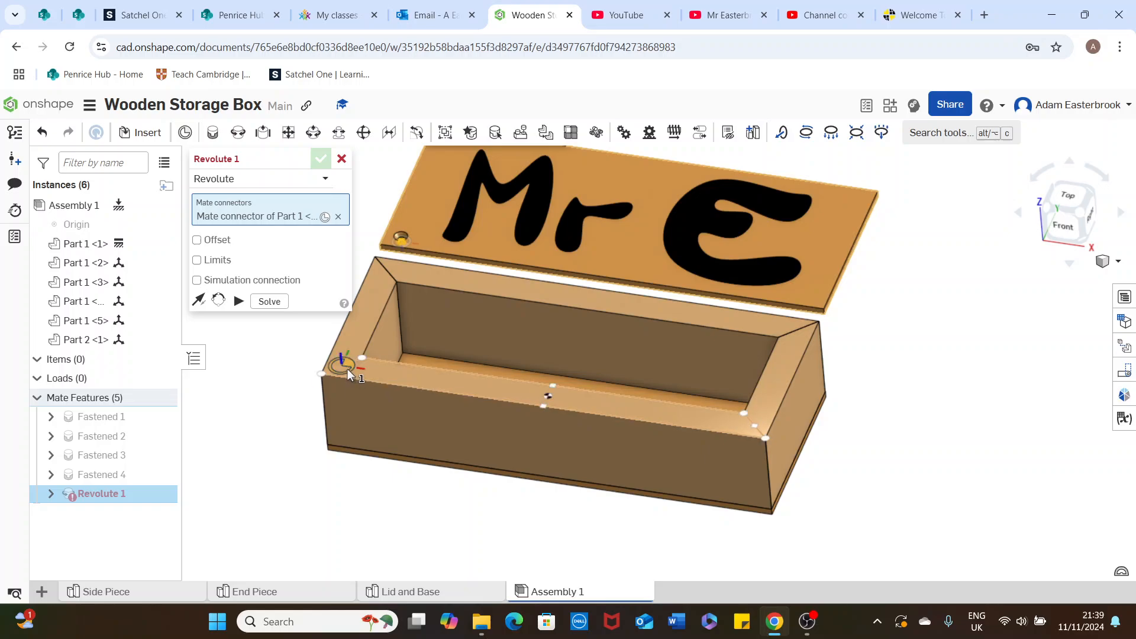
pyautogui.click(347, 368)
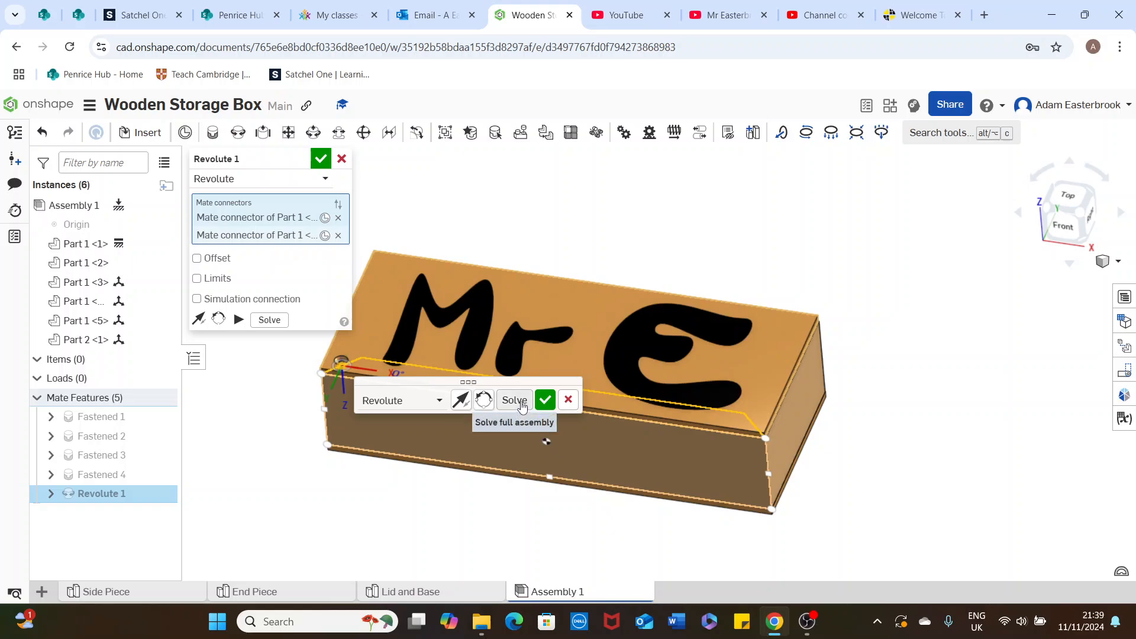
pyautogui.click(546, 400)
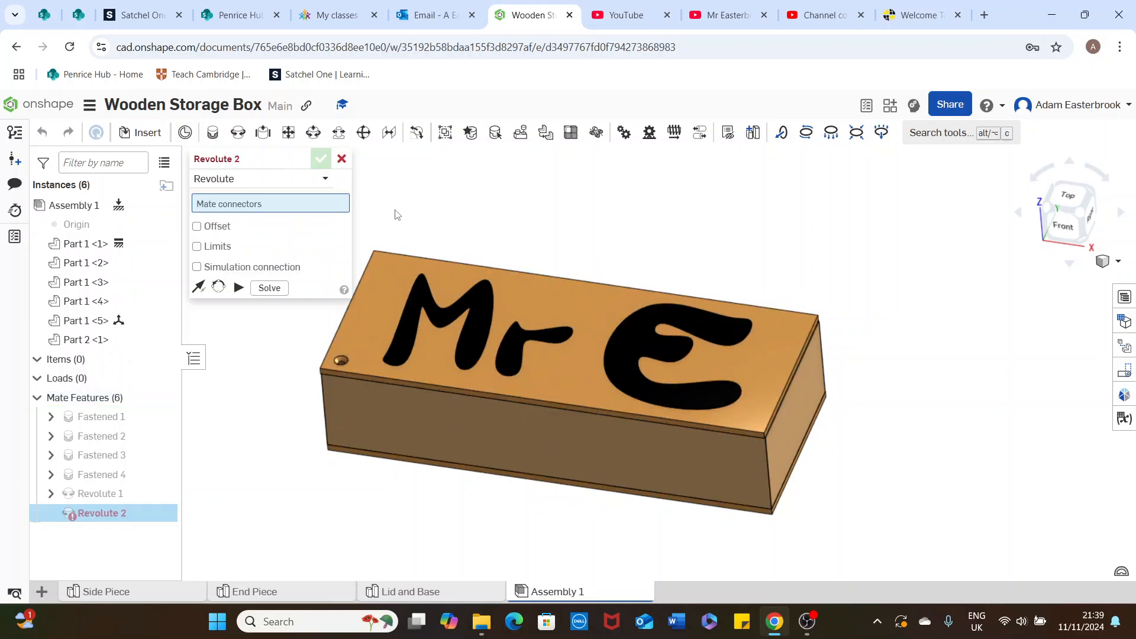
pyautogui.click(341, 159)
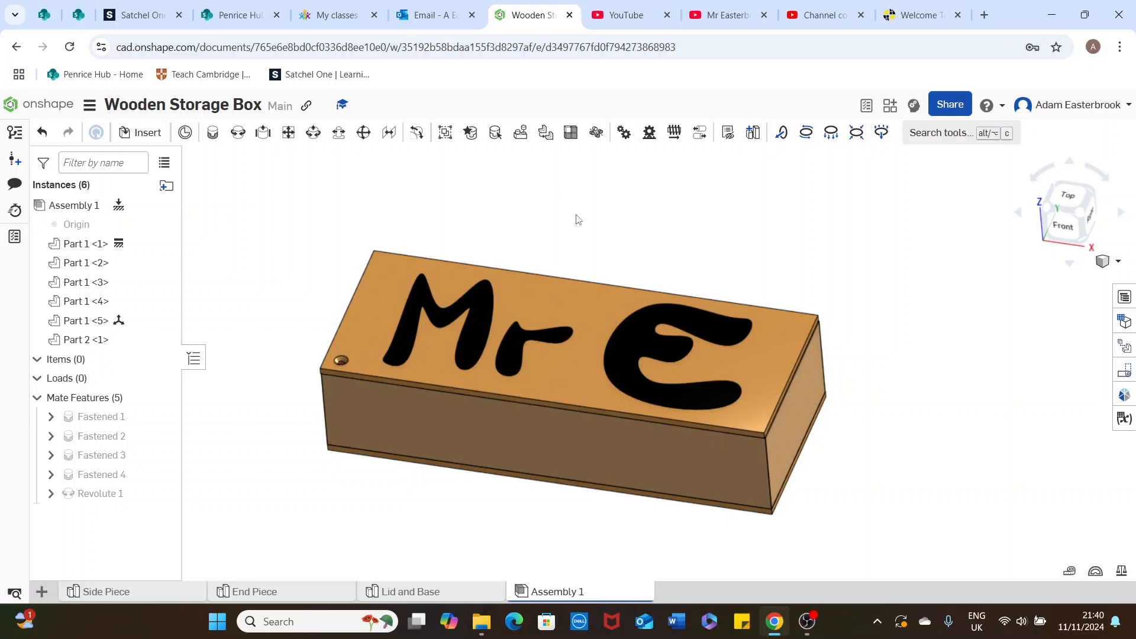
# Animate the lid's revolute mate from 0 to 360 degrees with single playback
pyautogui.moveTo(656, 254); pyautogui.dragTo(700, 229, button='middle')
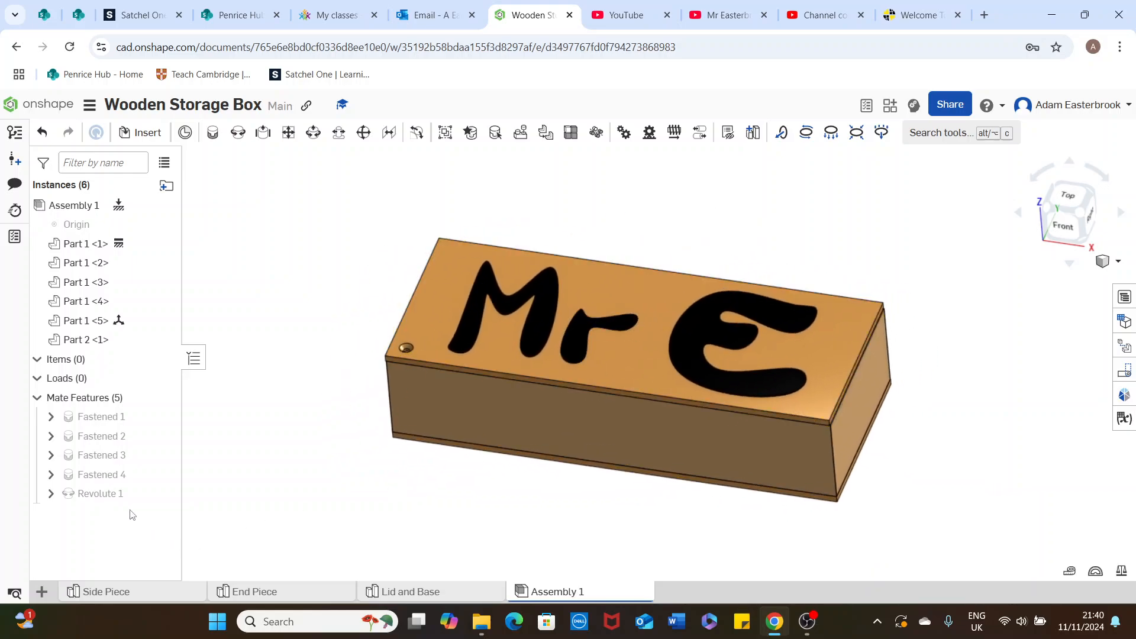
pyautogui.rightClick(99, 496)
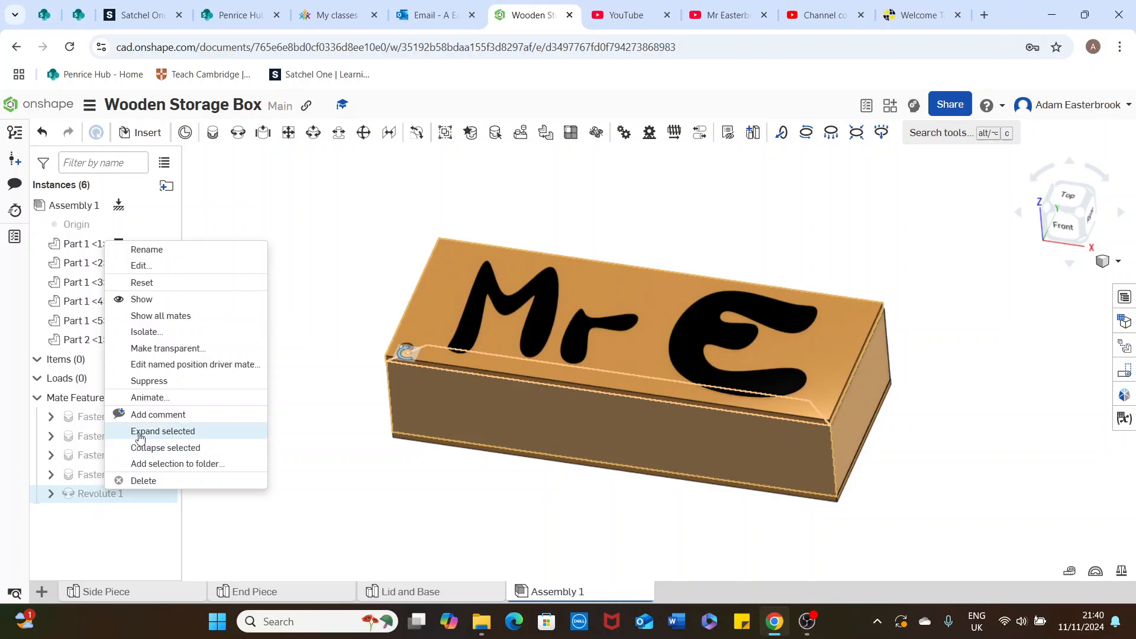
pyautogui.click(155, 404)
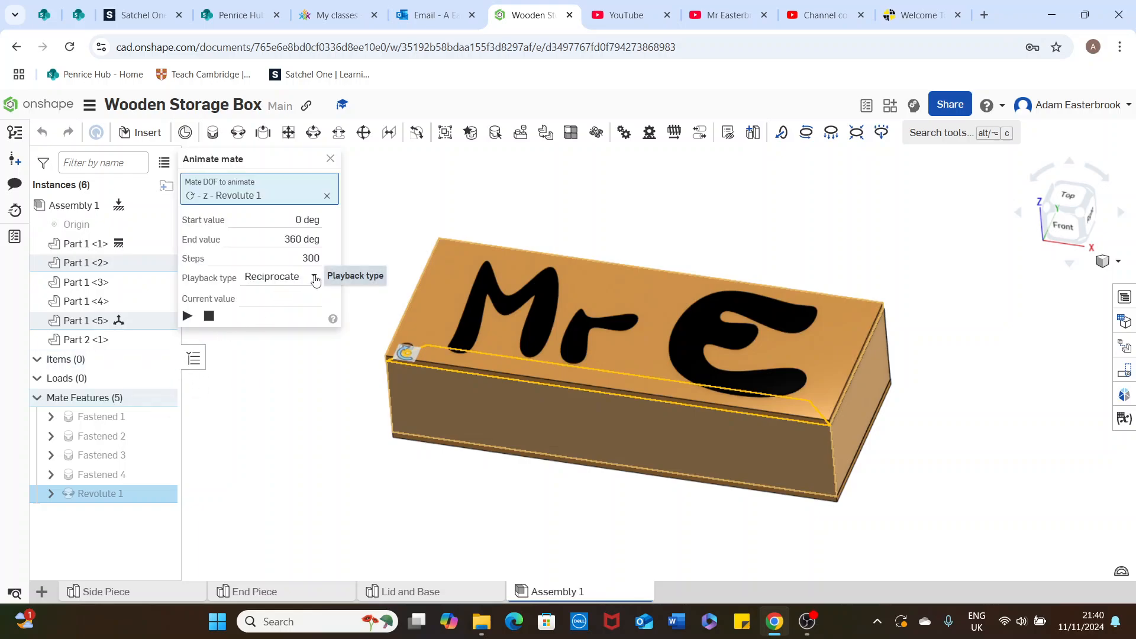
pyautogui.click(312, 277)
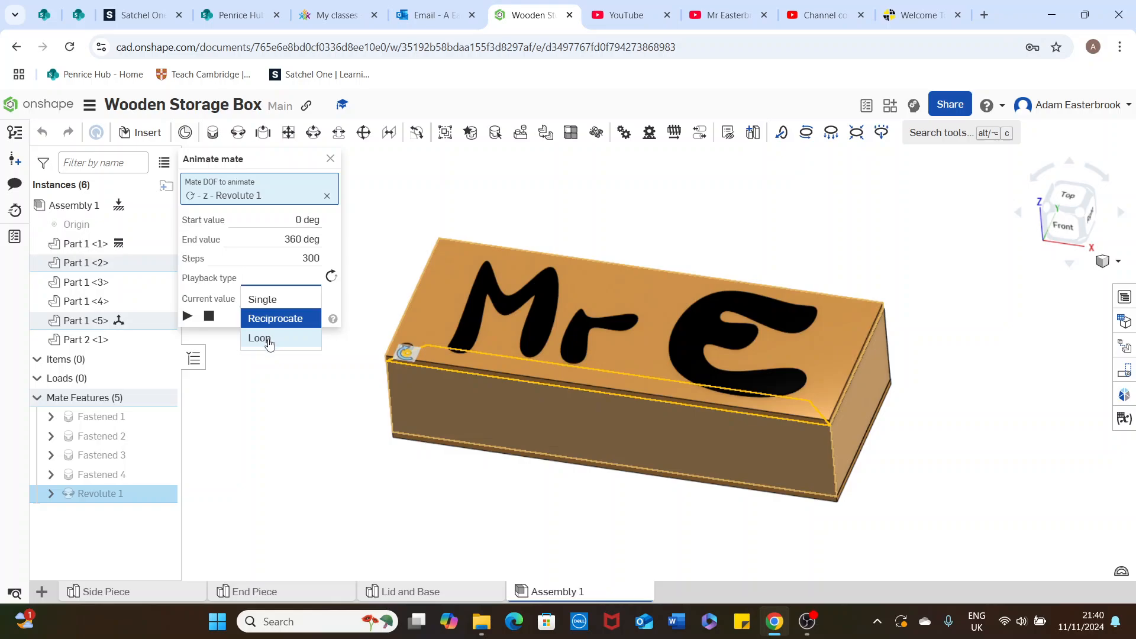
pyautogui.click(272, 301)
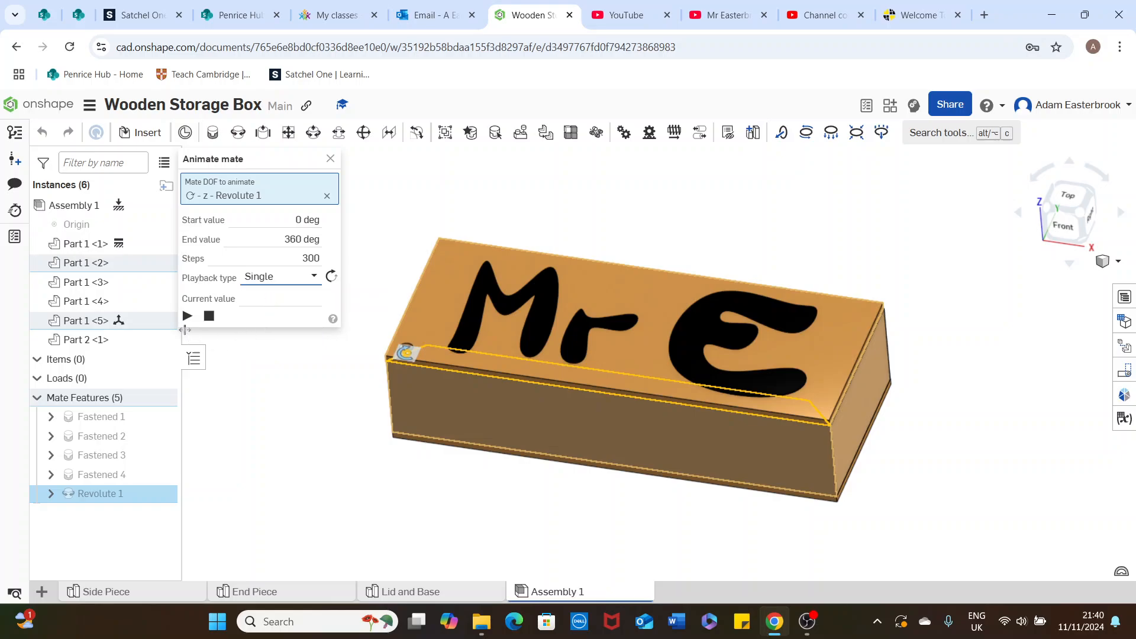
pyautogui.click(187, 317)
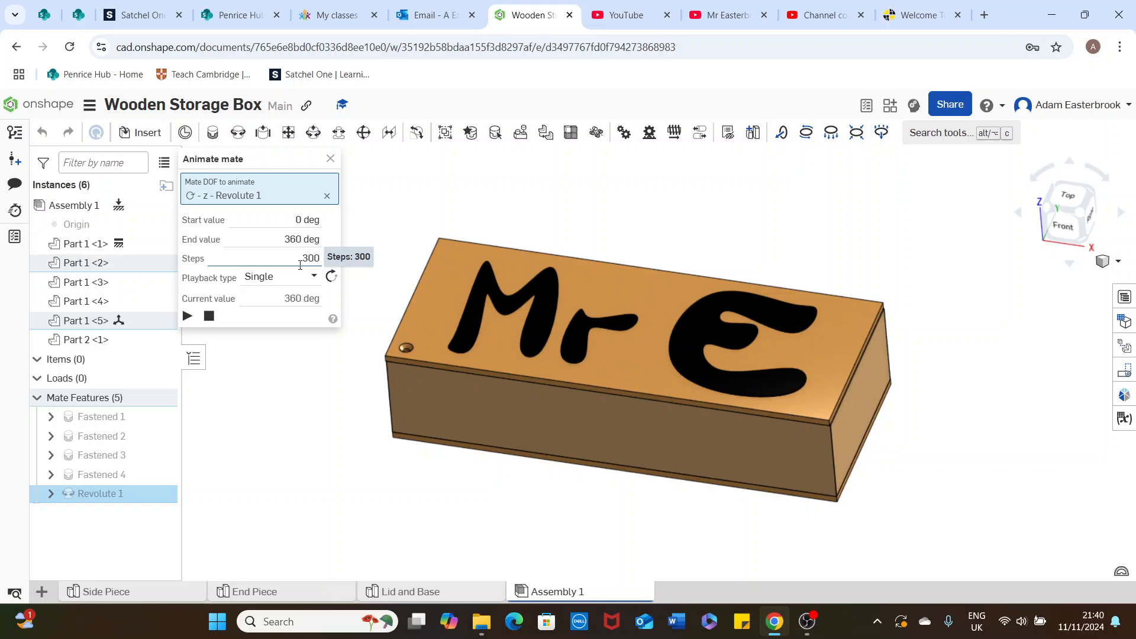
# Replay the lid rotation with 100 steps and try a step count of 5
pyautogui.click(300, 265)
pyautogui.write('10')
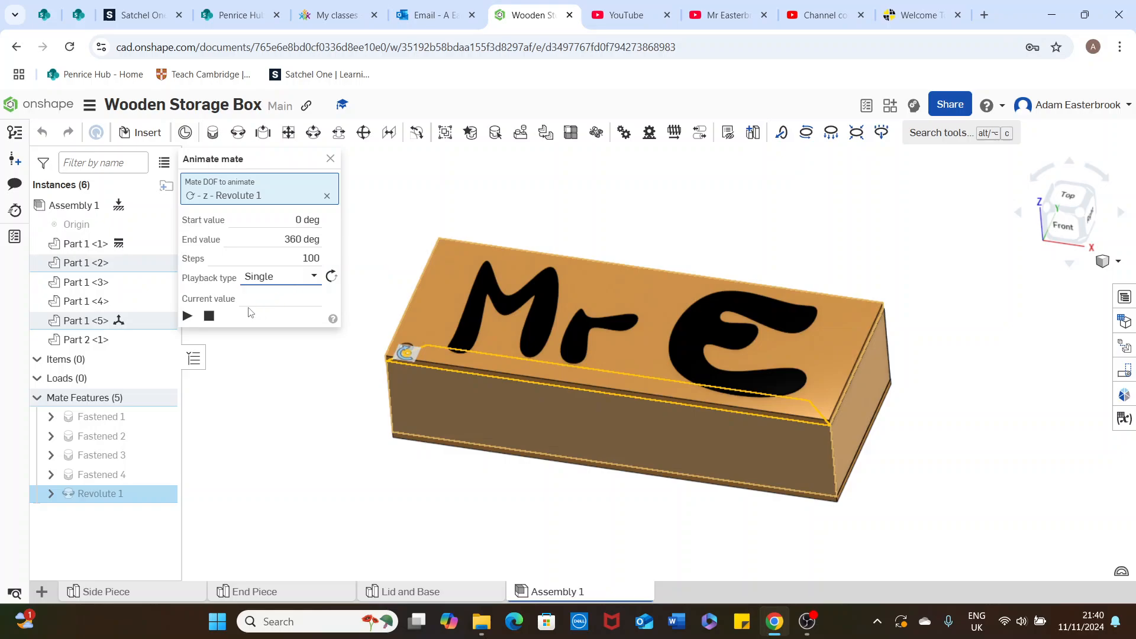
pyautogui.click(187, 316)
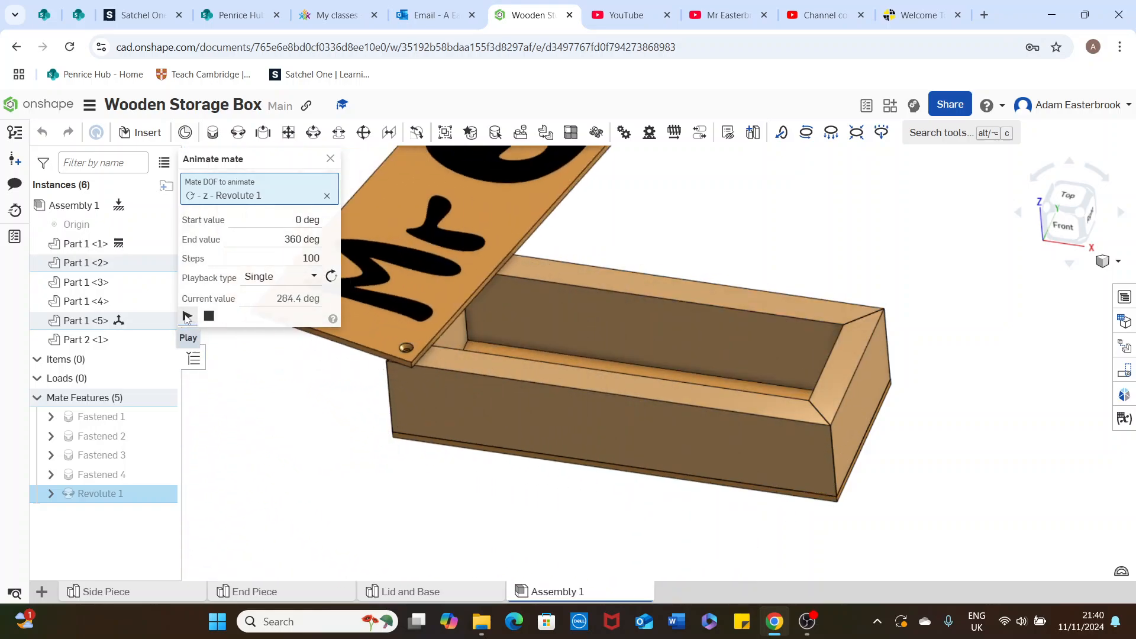
pyautogui.click(302, 265)
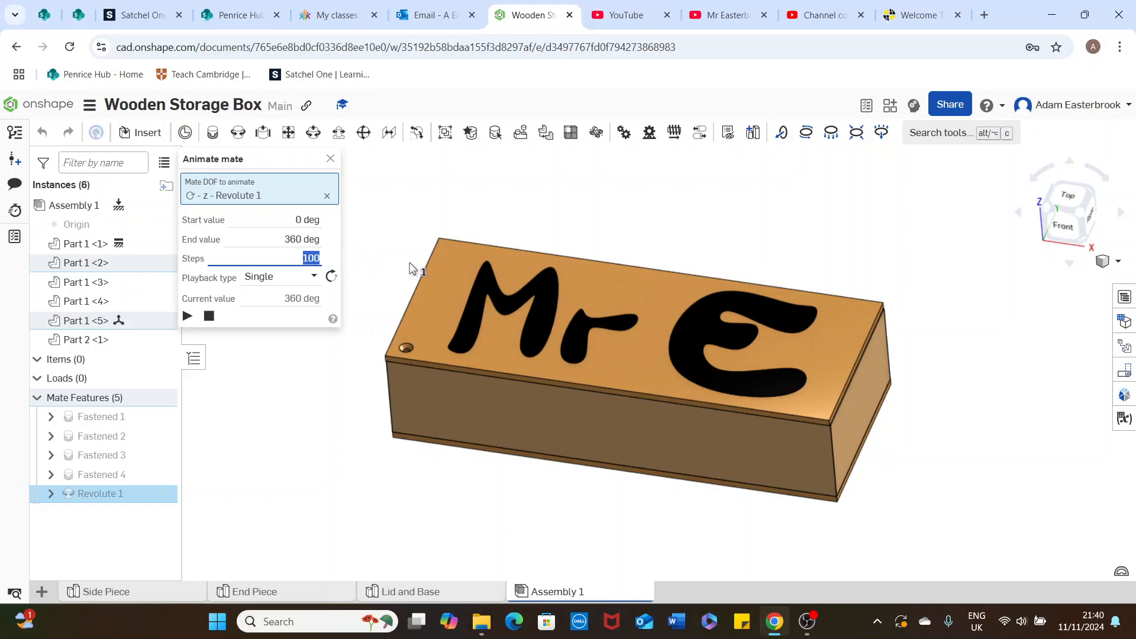
pyautogui.write('5')
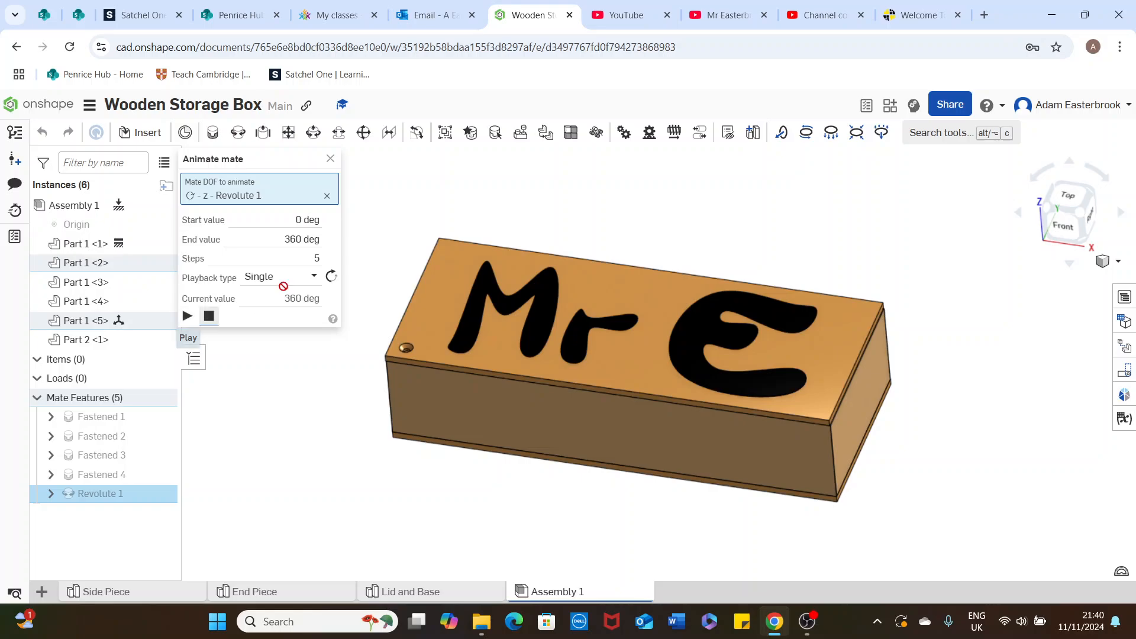
# Play the lid rotation with 1000 steps and close the animation settings
pyautogui.click(304, 254)
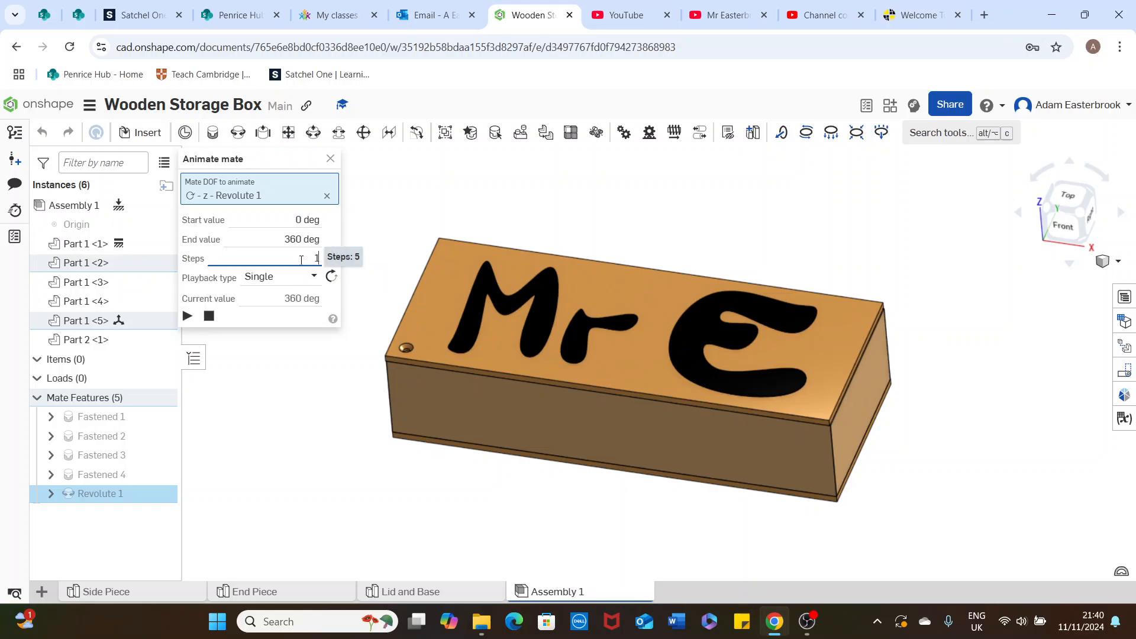
pyautogui.write('1000')
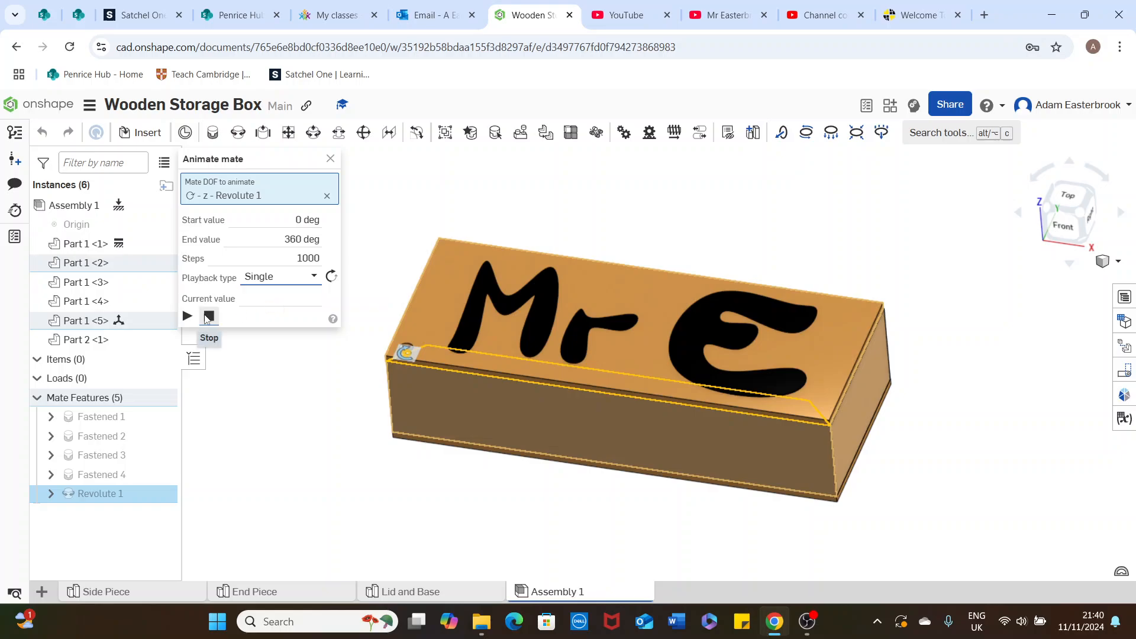
pyautogui.click(187, 317)
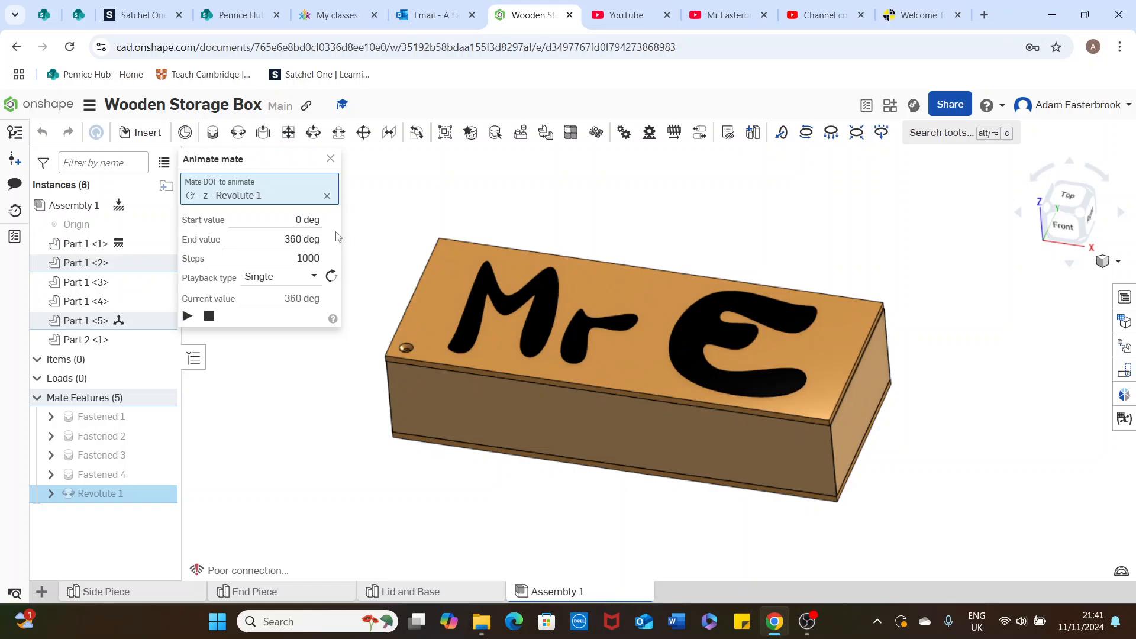
pyautogui.click(331, 161)
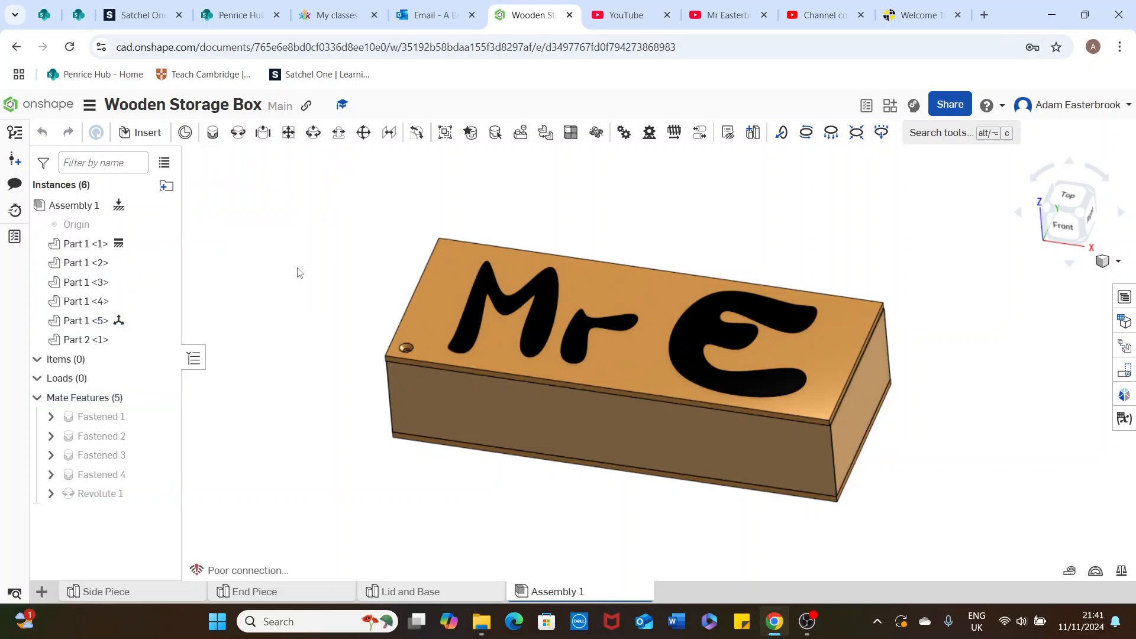
pyautogui.click(808, 623)
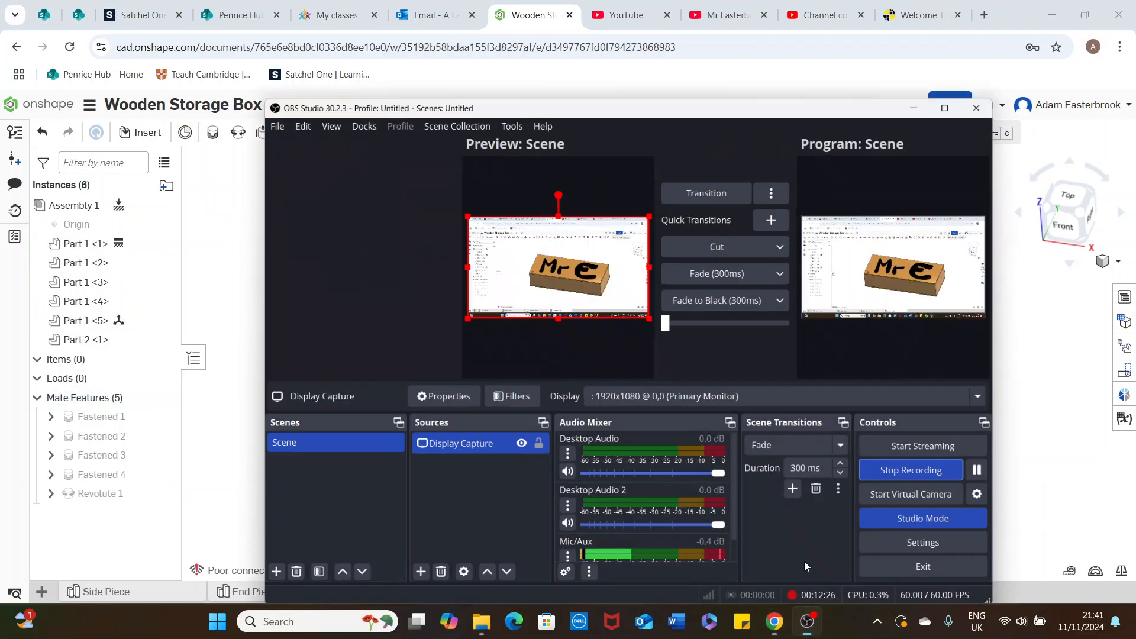